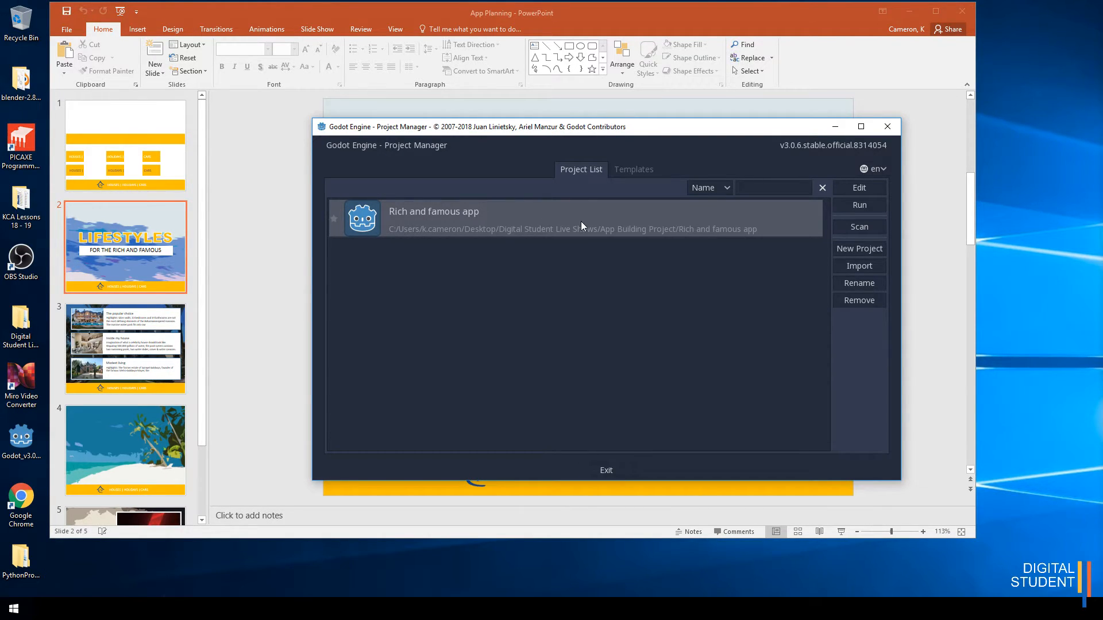
Step: Remove the Rich and famous app project from the project list
left_click(844, 301)
left_click(558, 319)
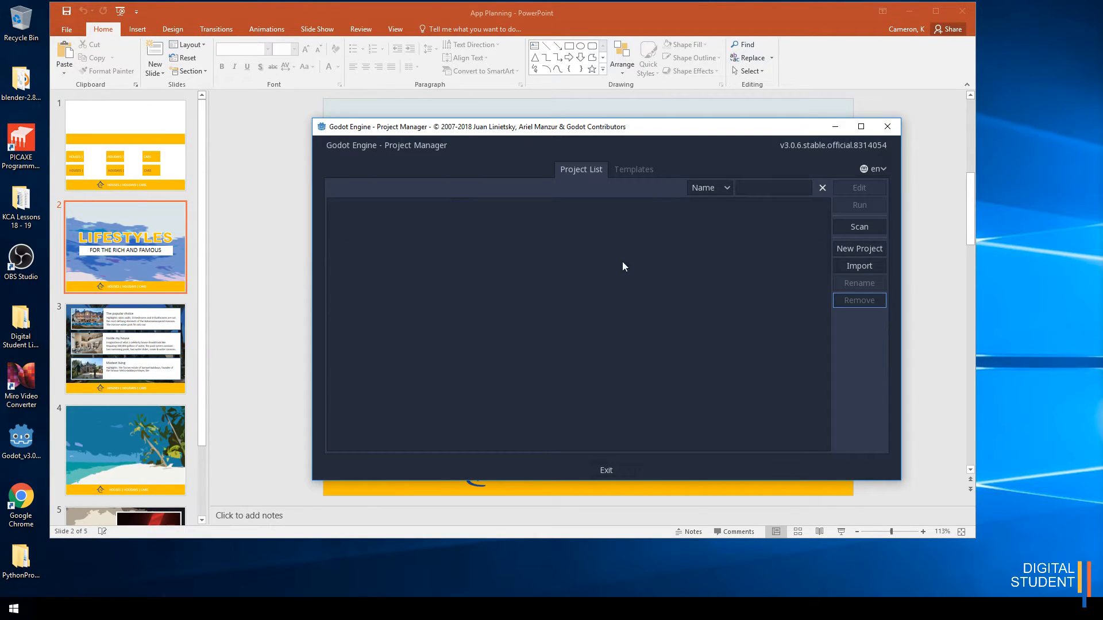
Step: Scan the folder Desktop/Digital Student Live Shows/App Building Project/Rich and famous app to add its project to the list
left_click(858, 227)
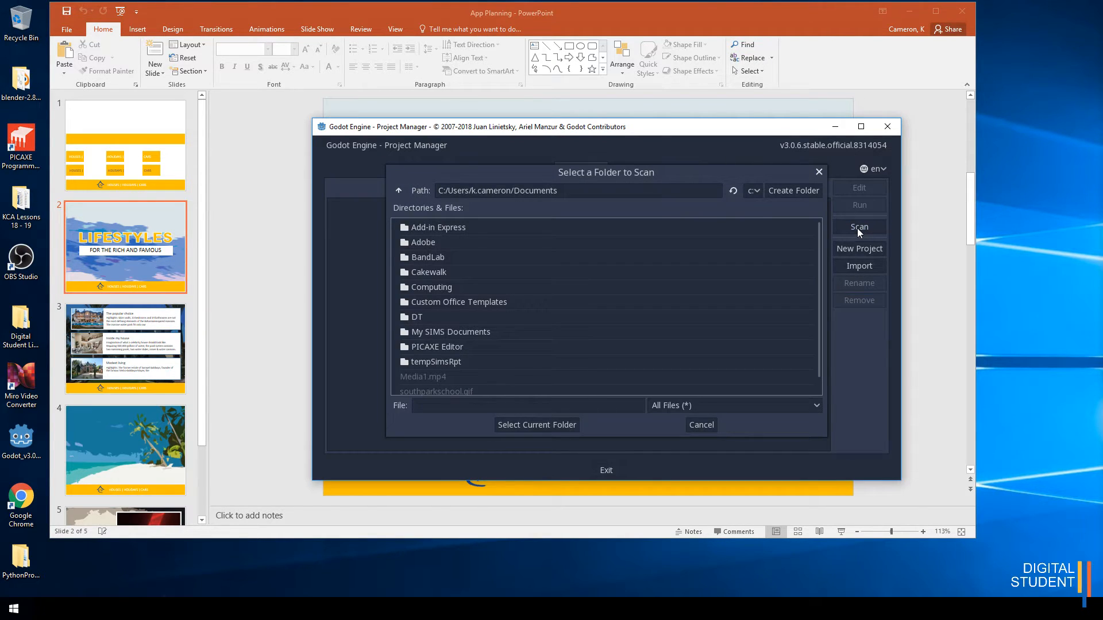
left_click(754, 192)
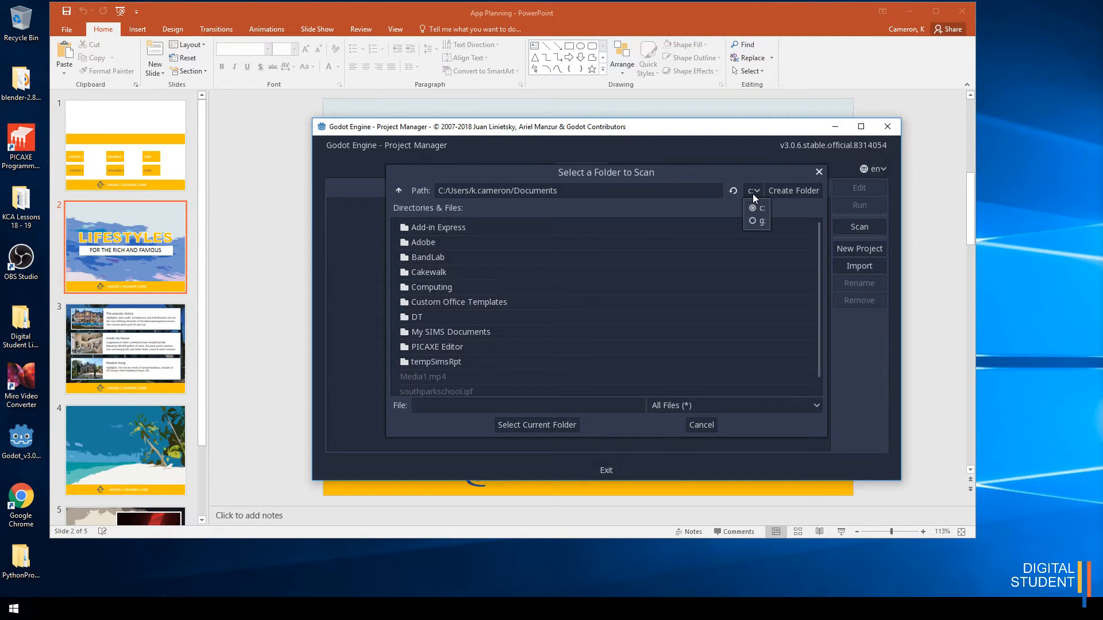
left_click(753, 176)
left_click(398, 191)
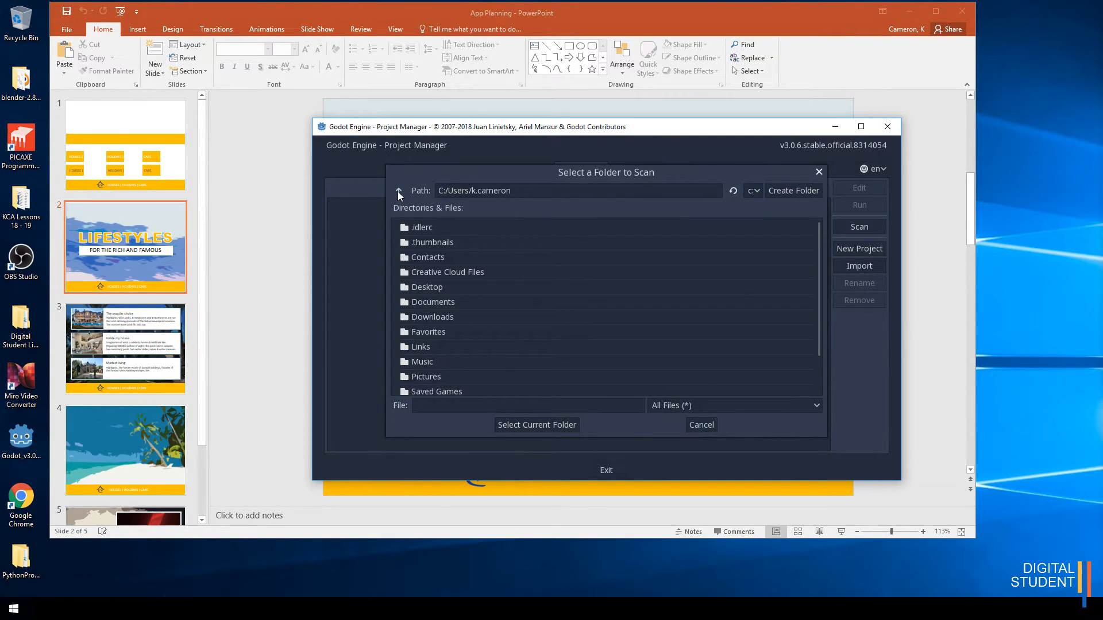
left_click(429, 301)
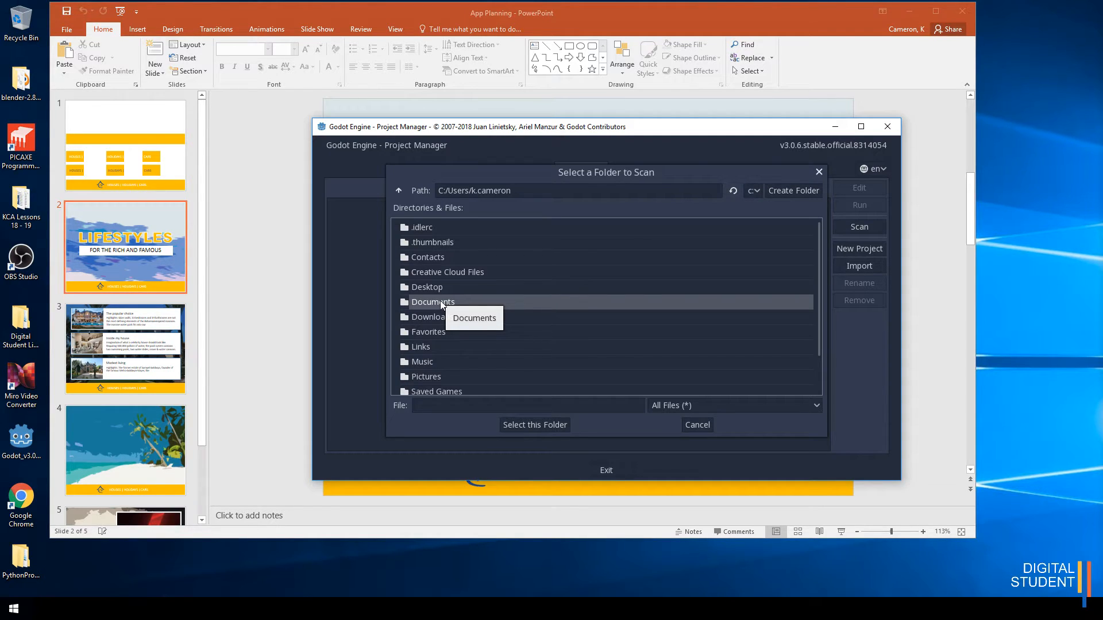
double_click(423, 287)
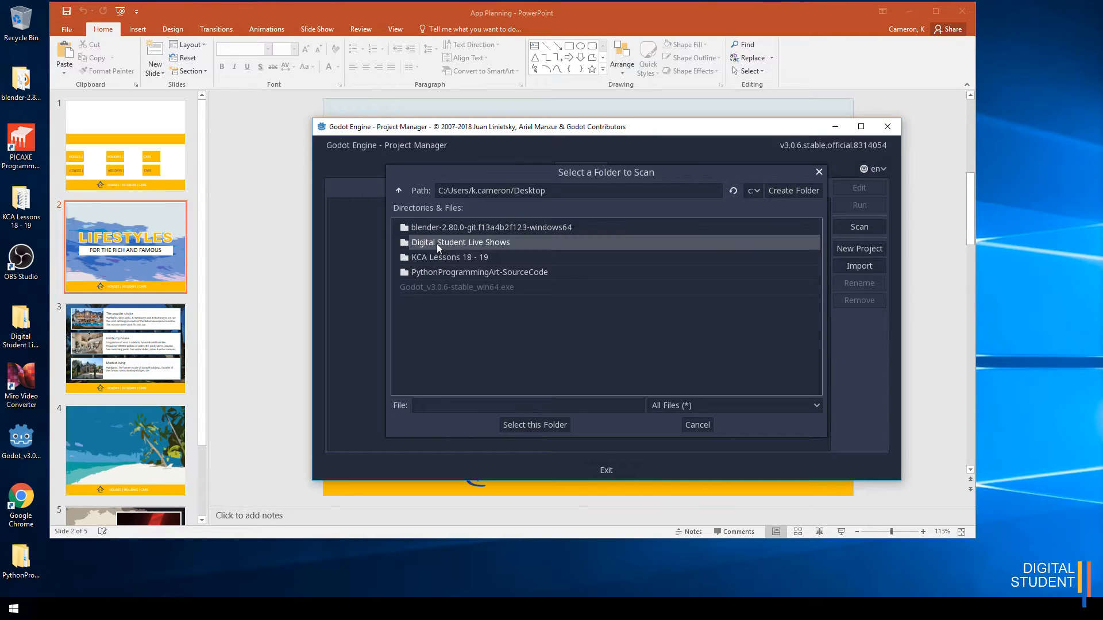
double_click(437, 244)
left_click(425, 271)
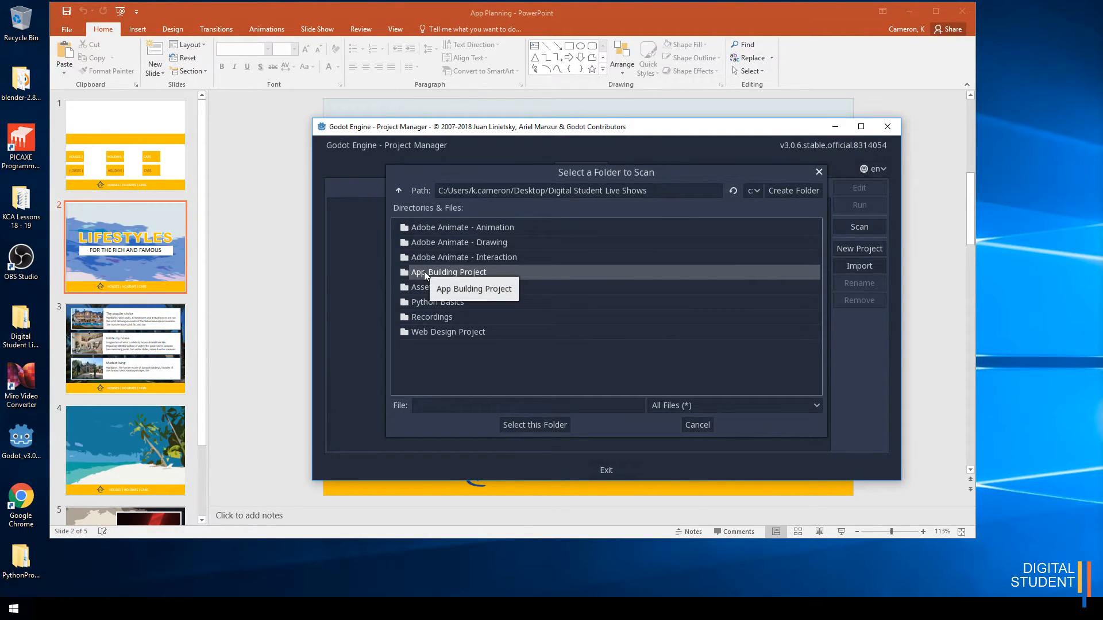
double_click(424, 271)
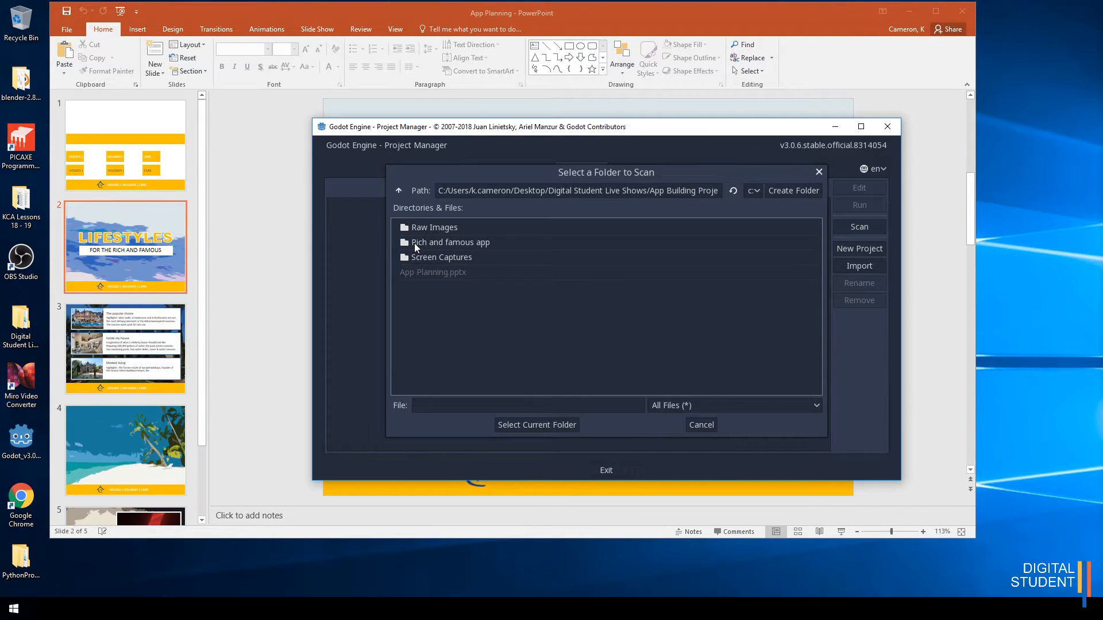
double_click(448, 243)
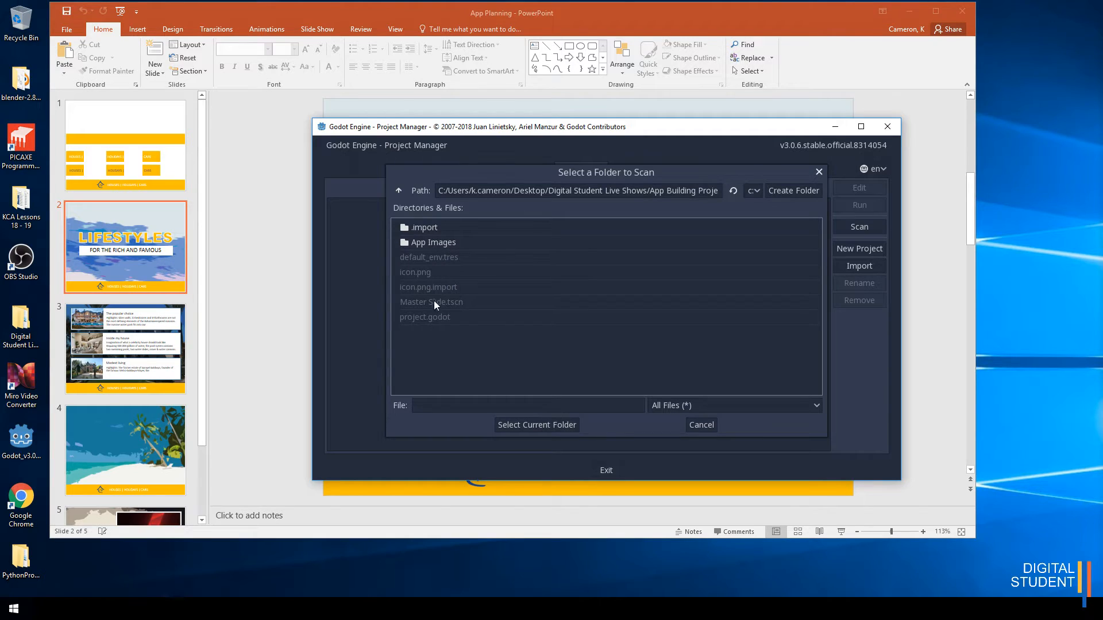
left_click(530, 425)
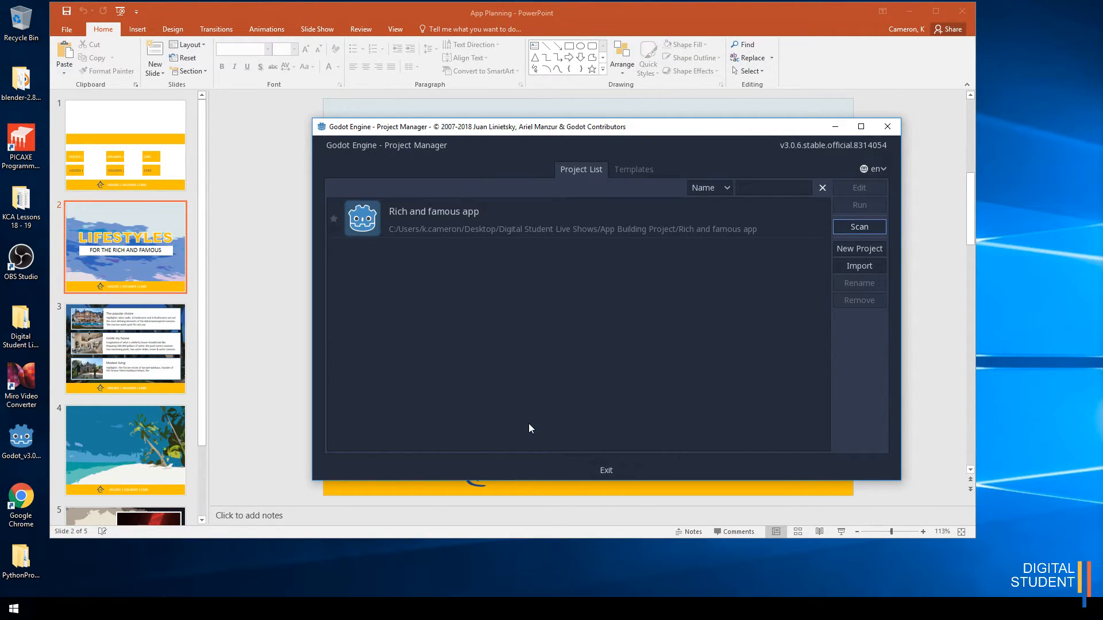
Step: Open the Rich and famous app project for editing and resize its editor window to fill the screen
left_click(642, 218)
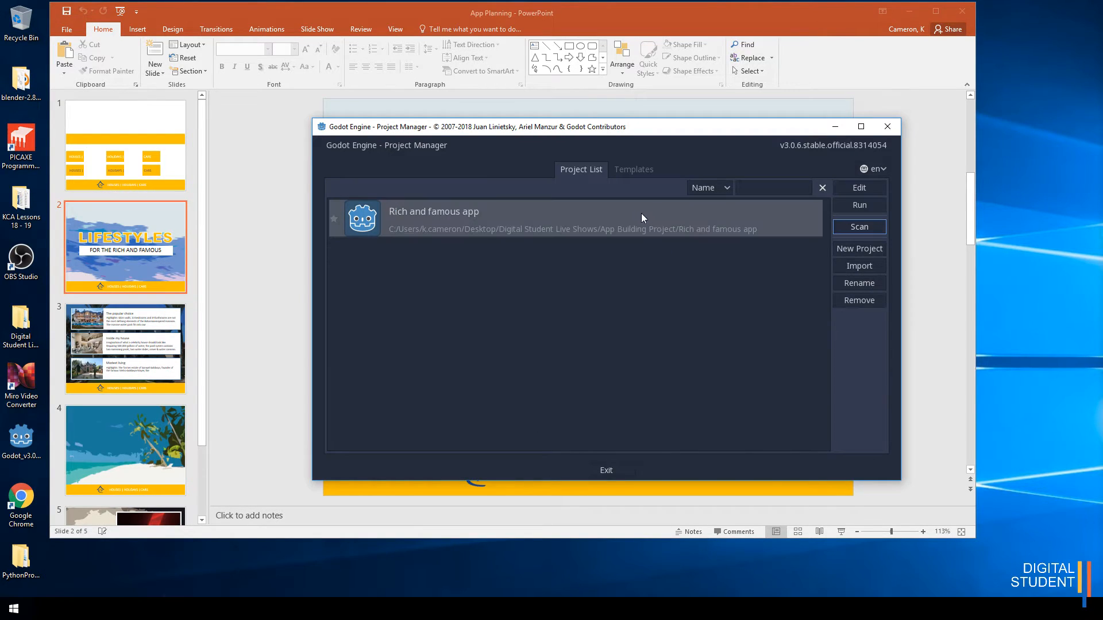
double_click(633, 213)
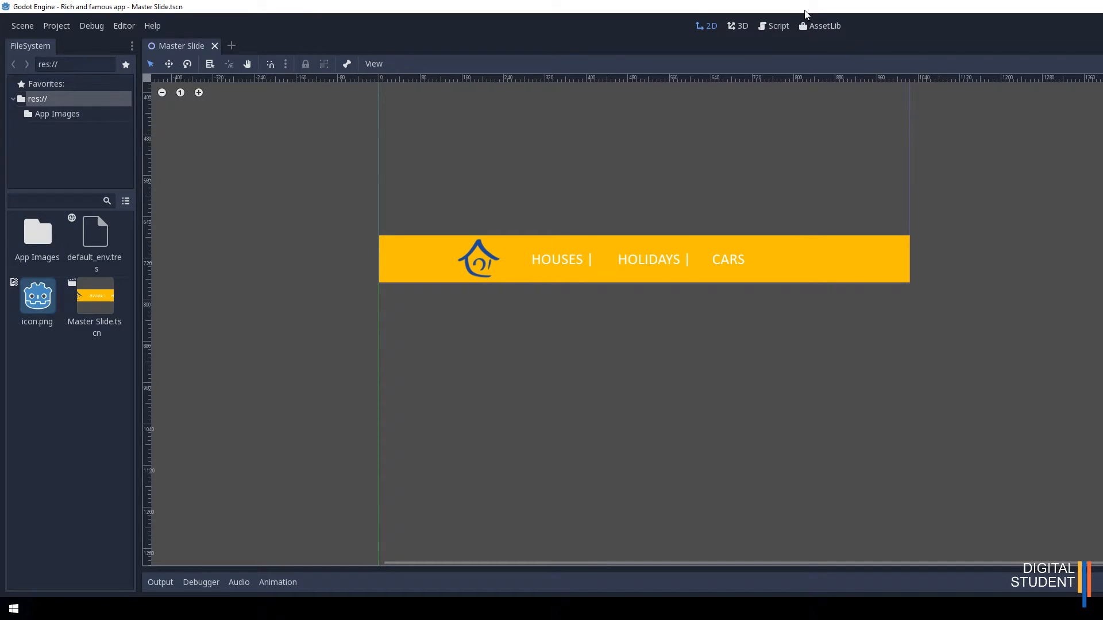
left_click_drag(804, 9, 364, 10)
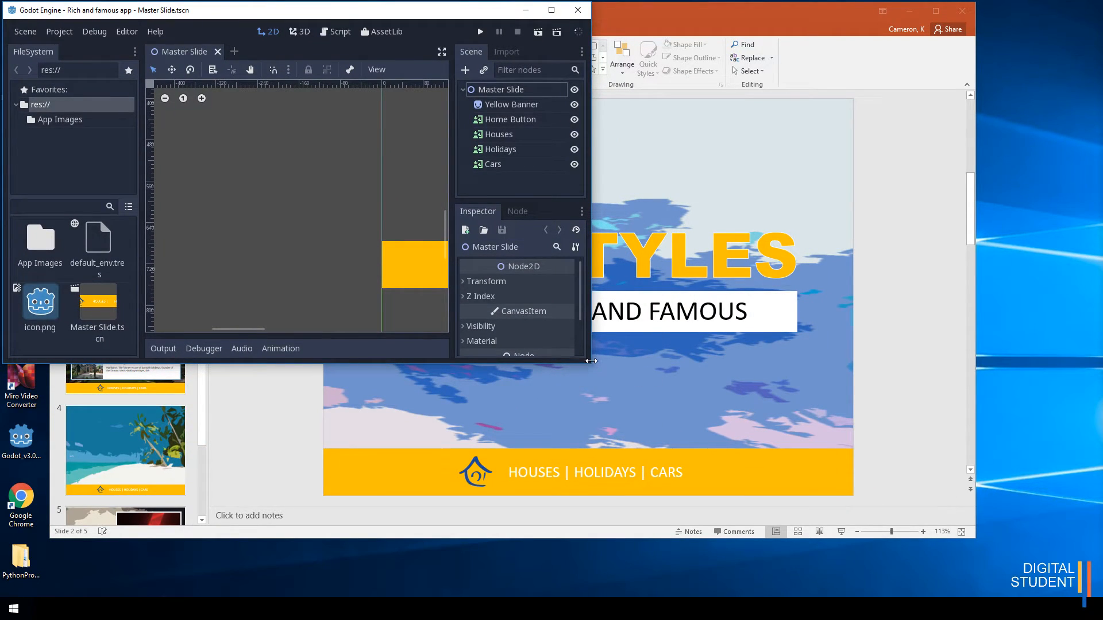
left_click_drag(592, 367, 1098, 596)
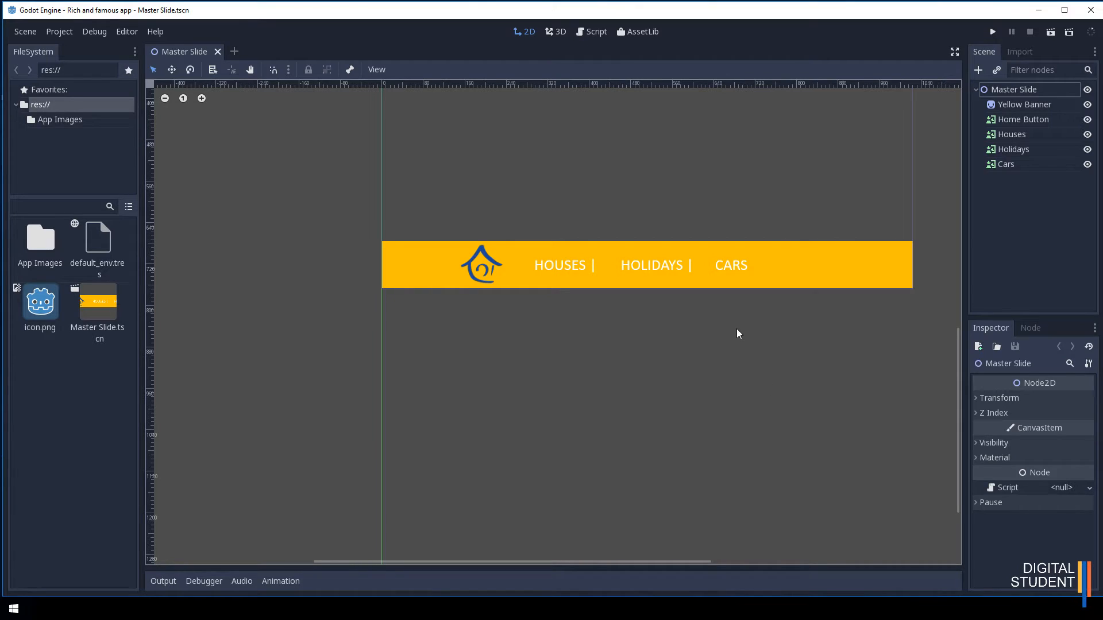
middle_click_drag(732, 322, 682, 544)
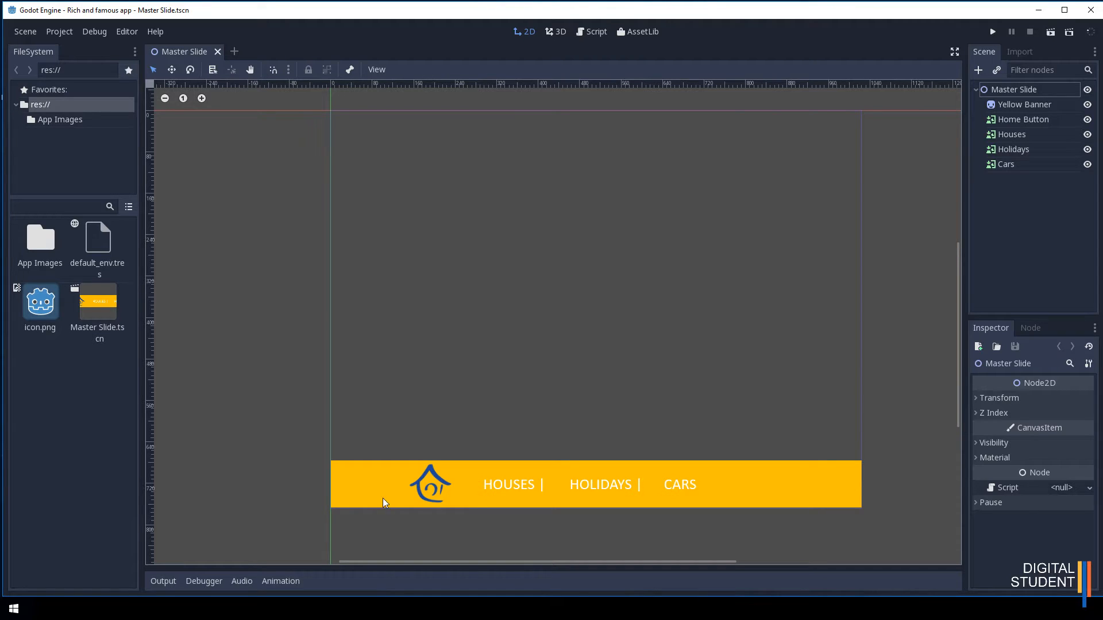
Step: Switch to the App Planning presentation in PowerPoint, review the houses, holidays and cars slides, and return to Godot
mouse_move(182, 609)
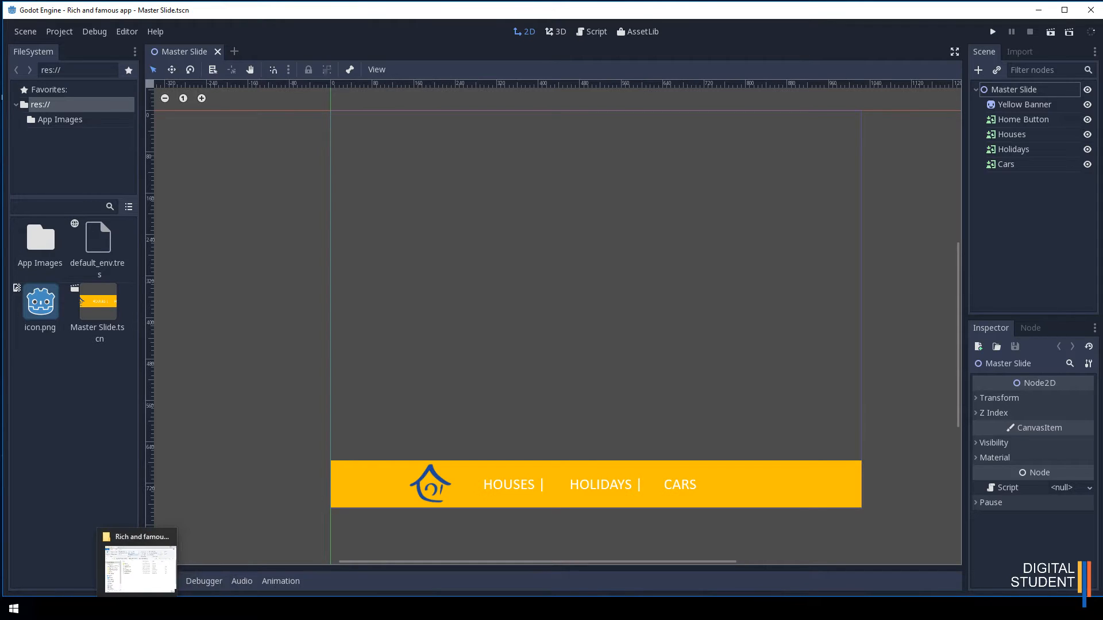
mouse_move(356, 609)
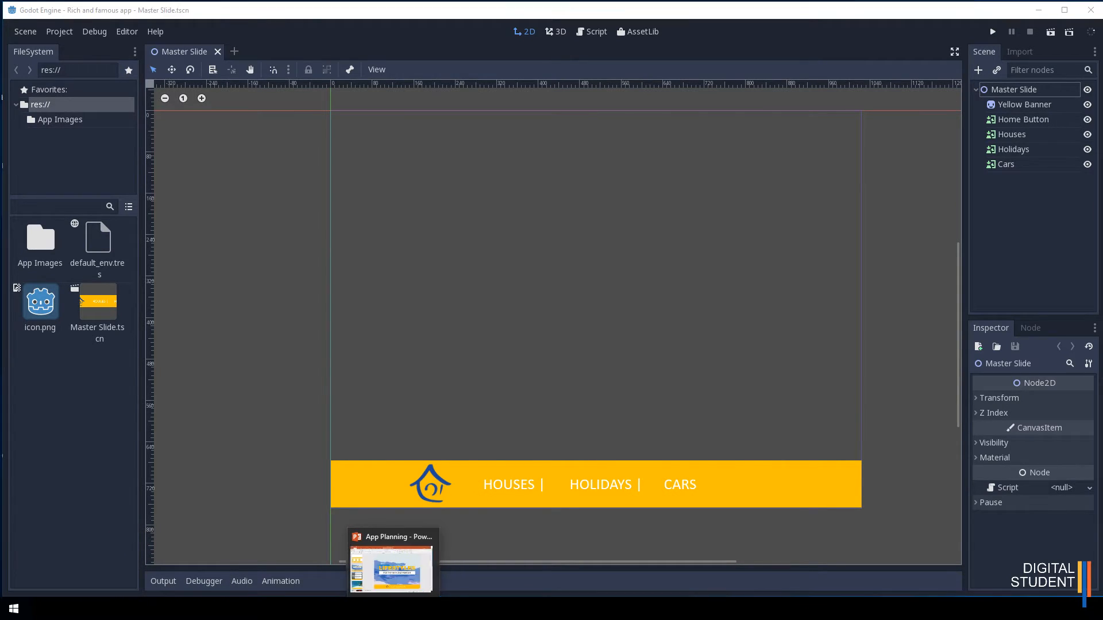
left_click(402, 556)
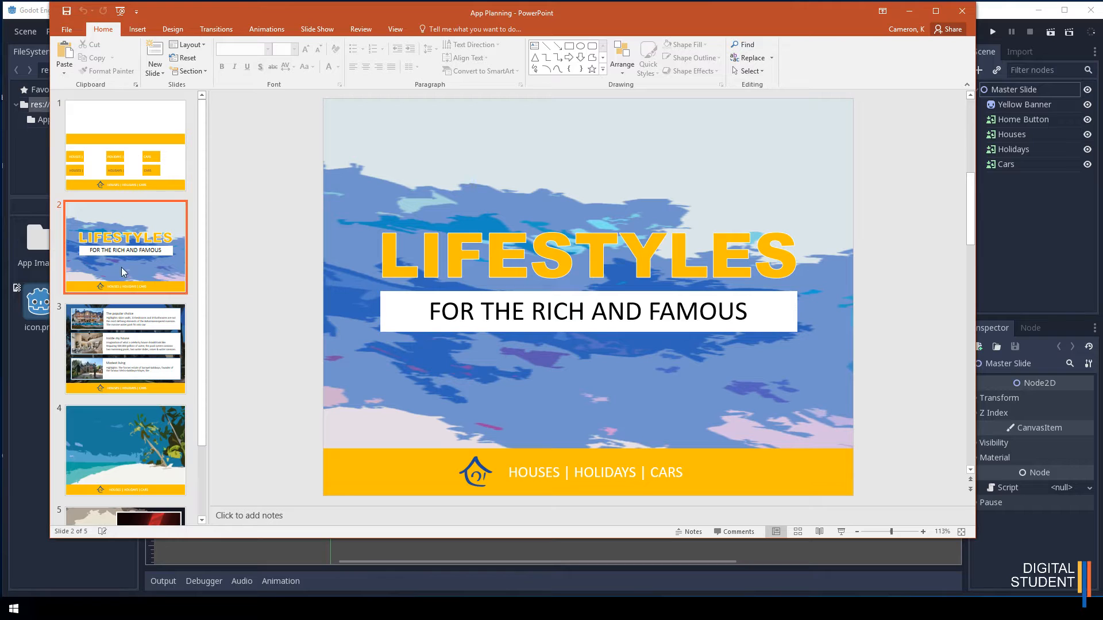
left_click(147, 351)
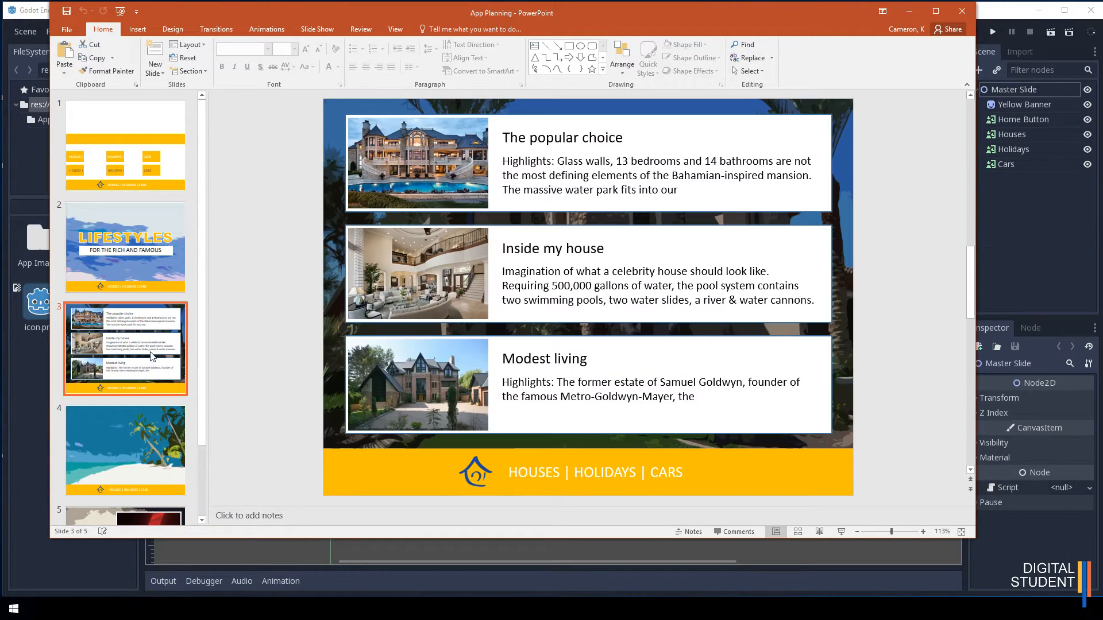
left_click(116, 446)
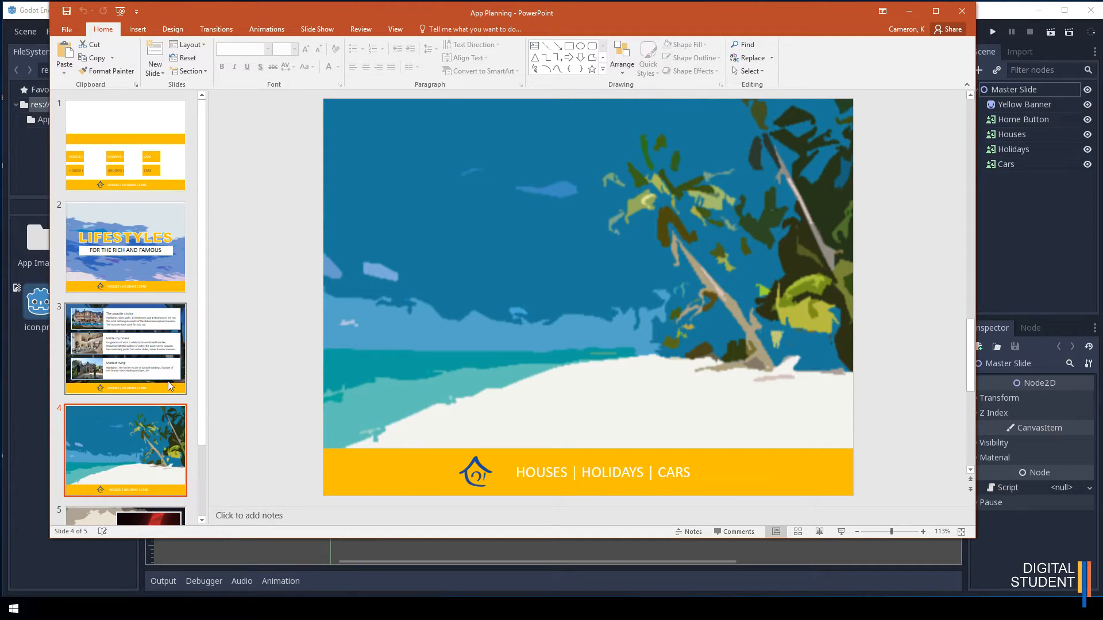
scroll(205, 344, "down", 3)
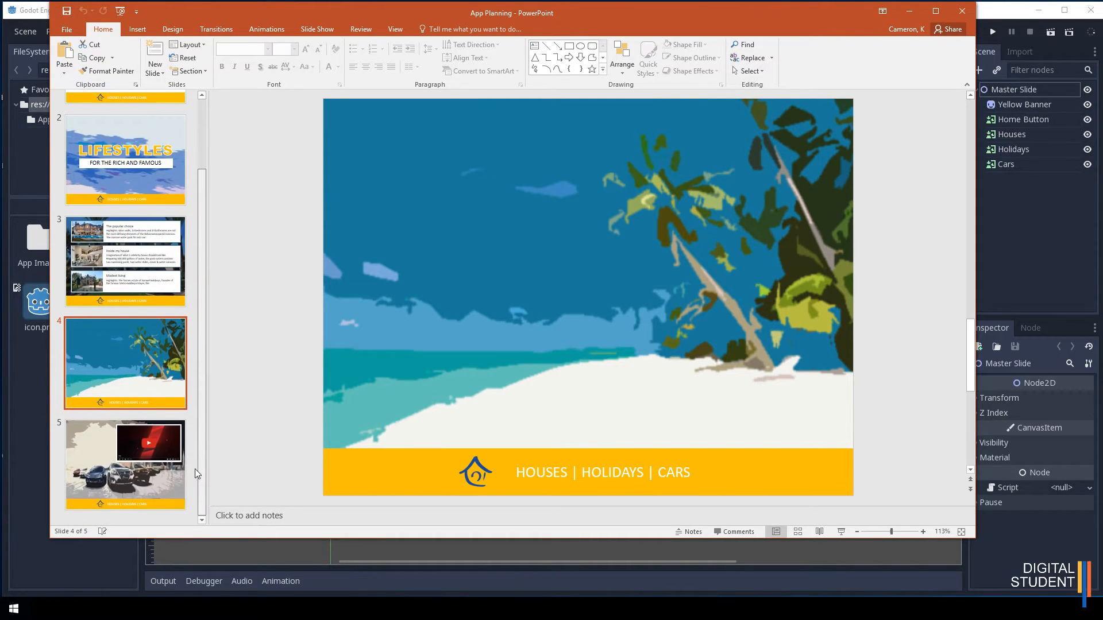
left_click(173, 467)
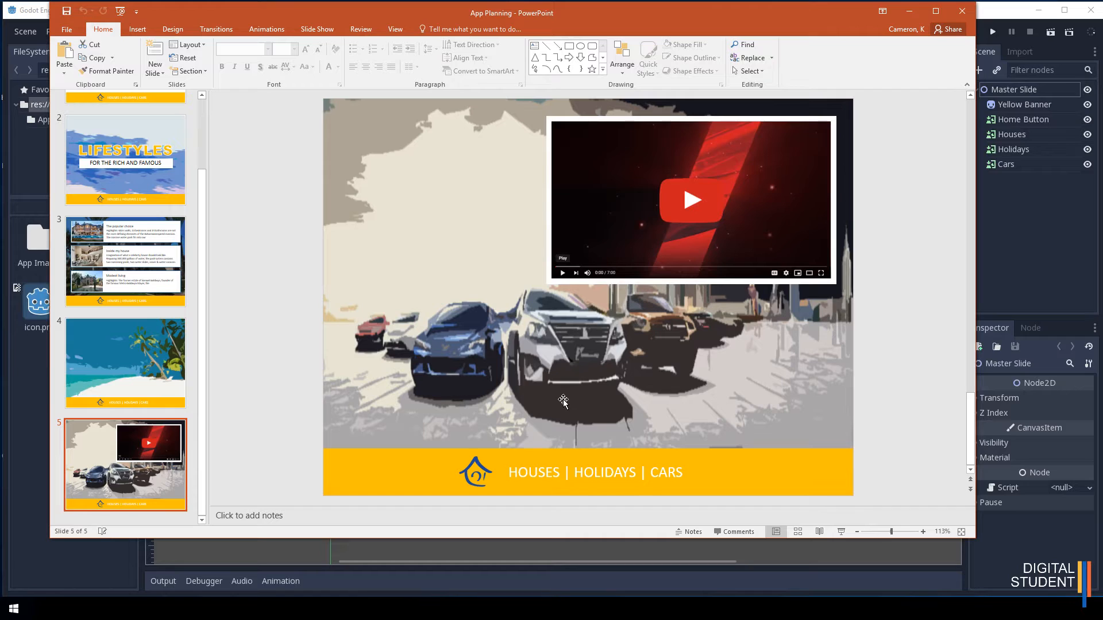
left_click_drag(199, 305, 203, 206)
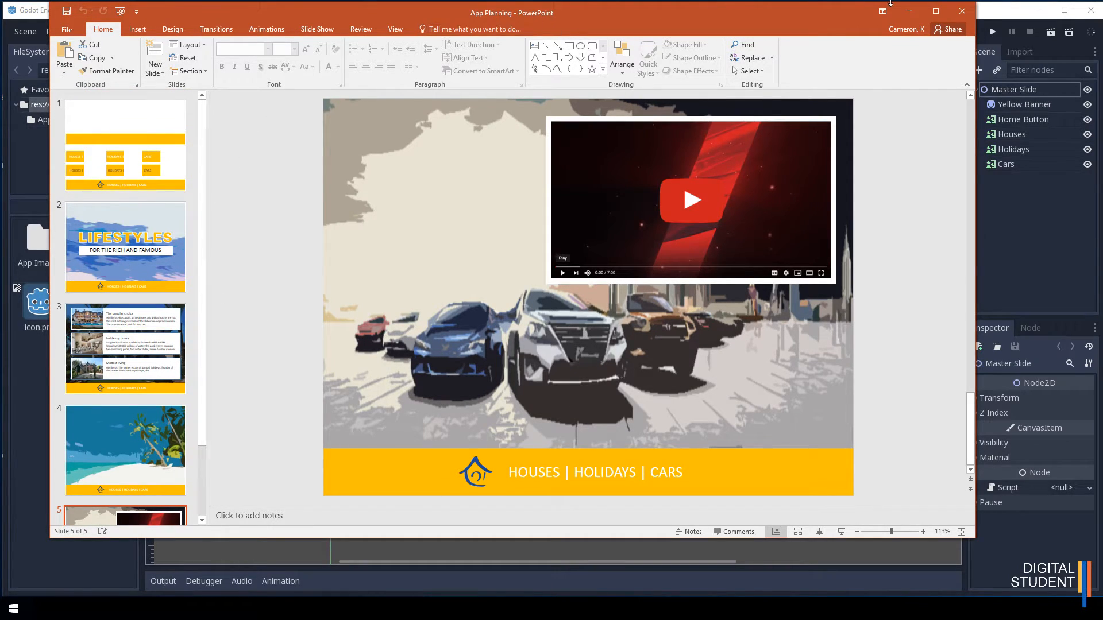
left_click(909, 11)
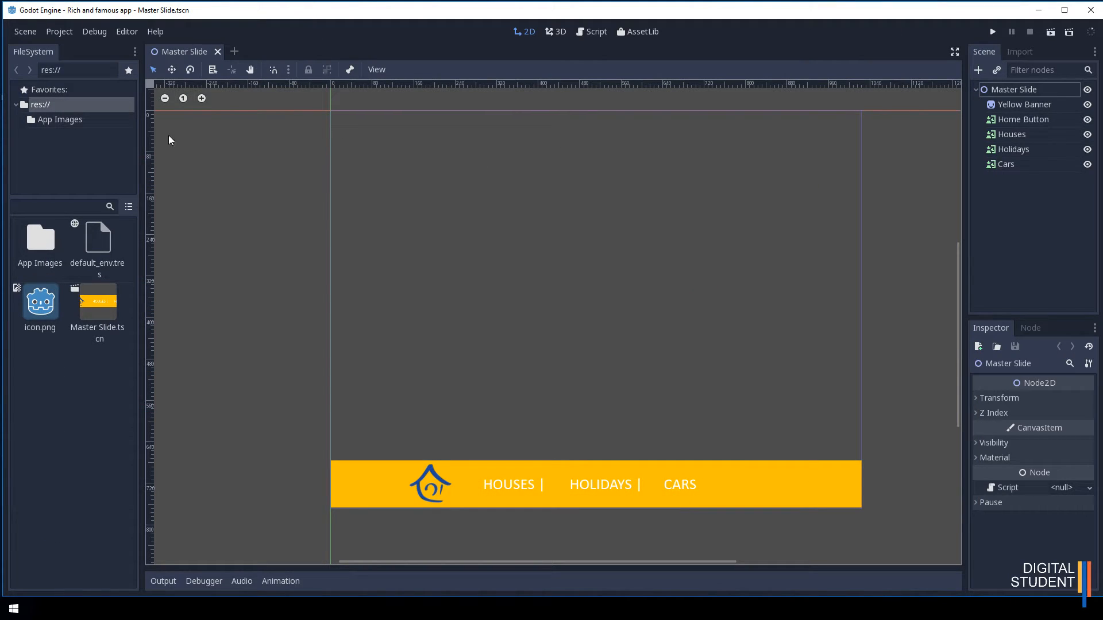
Step: Create a new scene with a Node2D as its root node
left_click(24, 33)
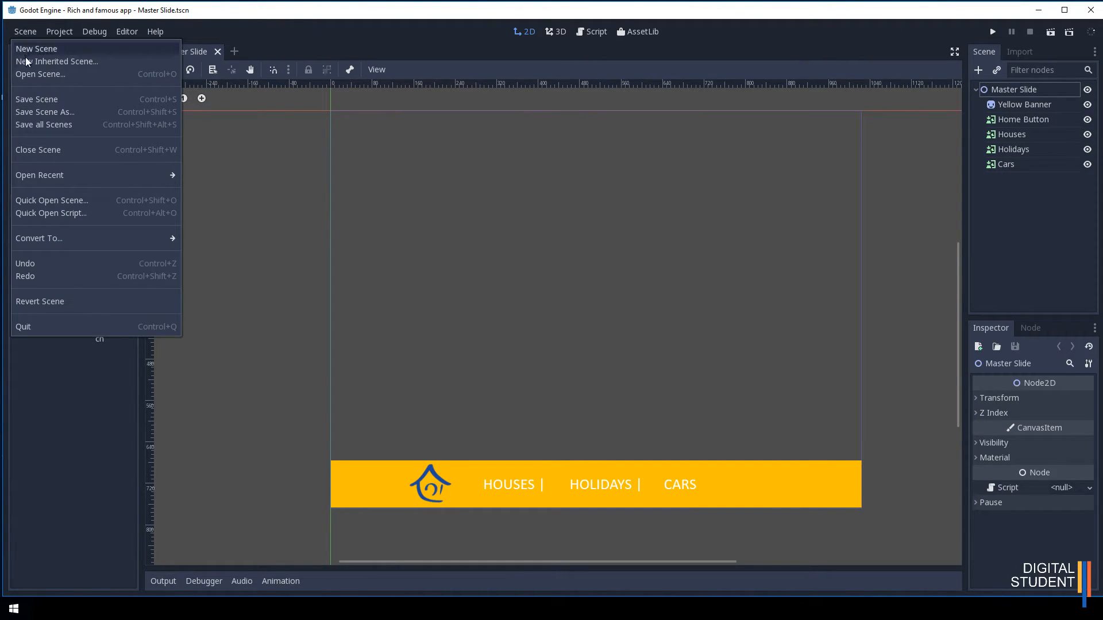
left_click(30, 54)
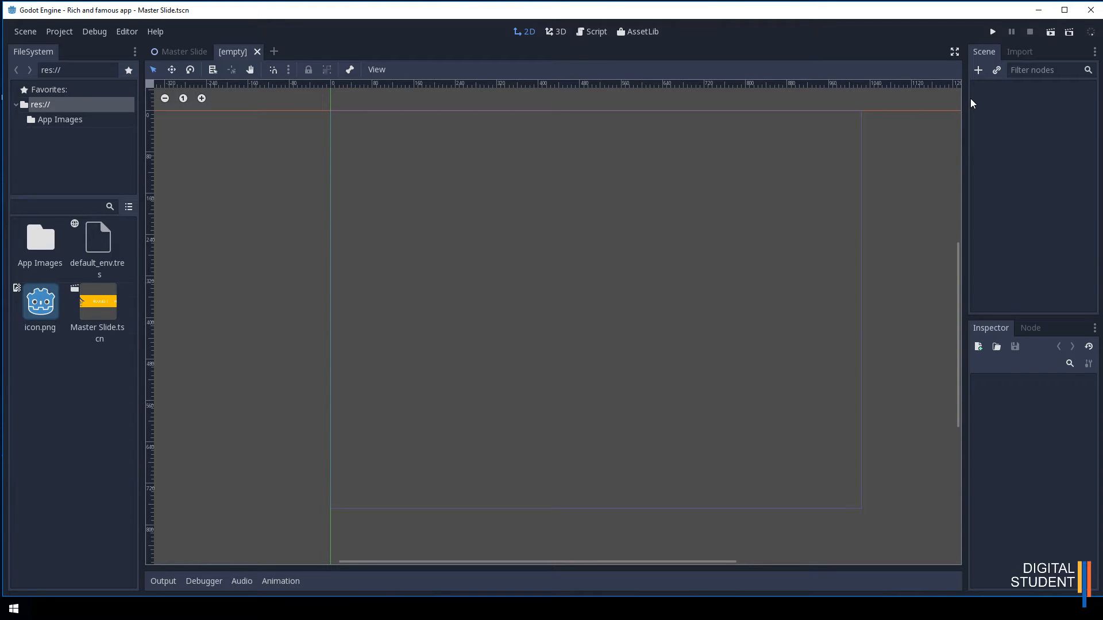
left_click(977, 71)
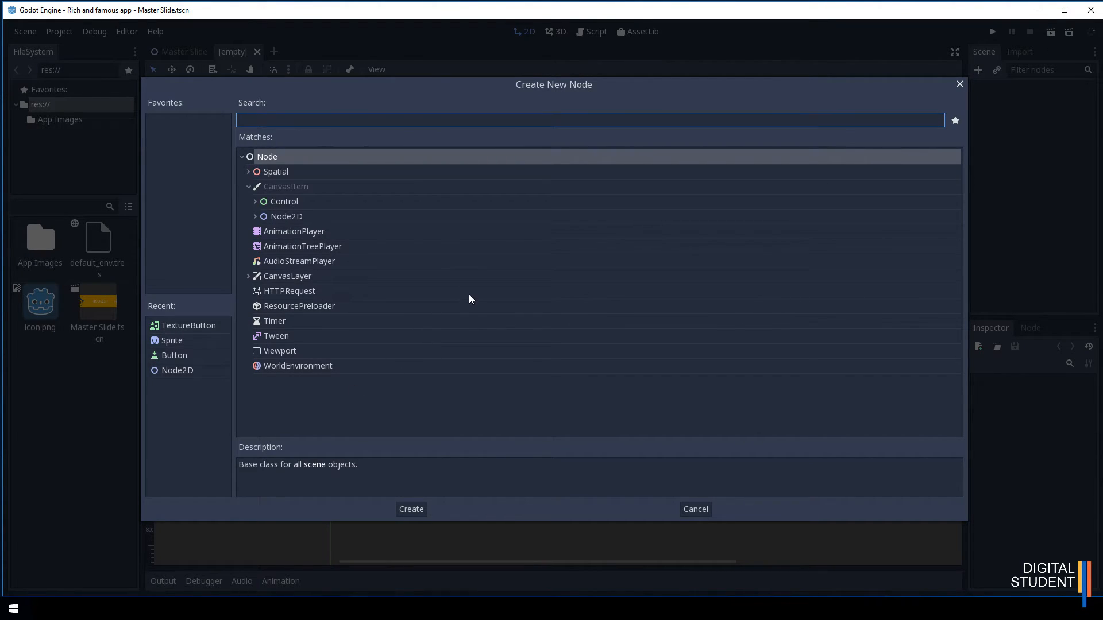
left_click(169, 372)
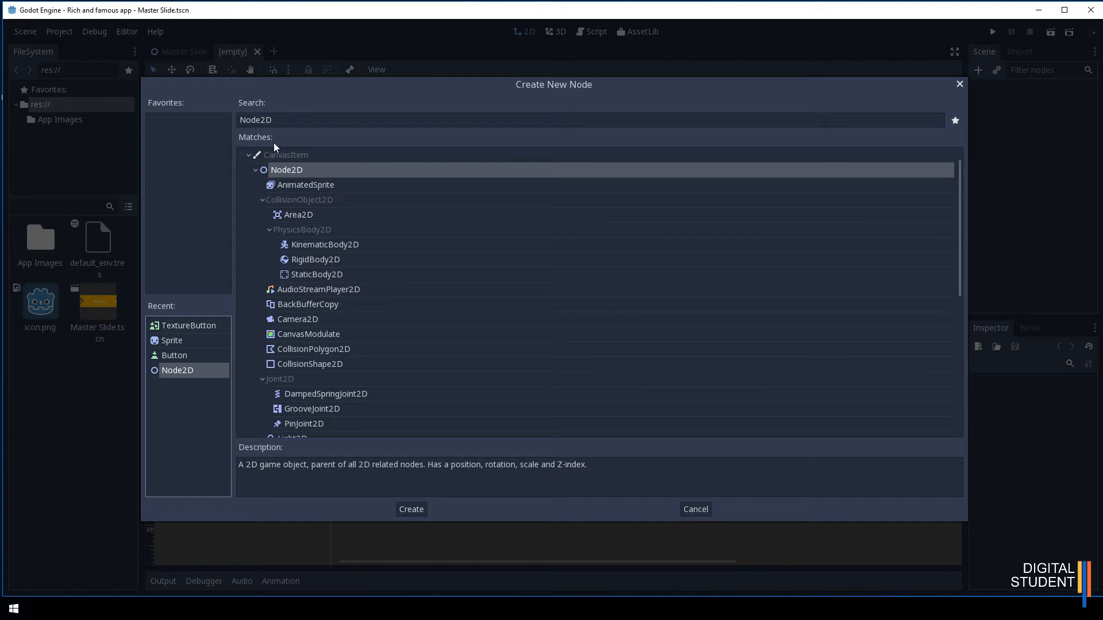
left_click(285, 120)
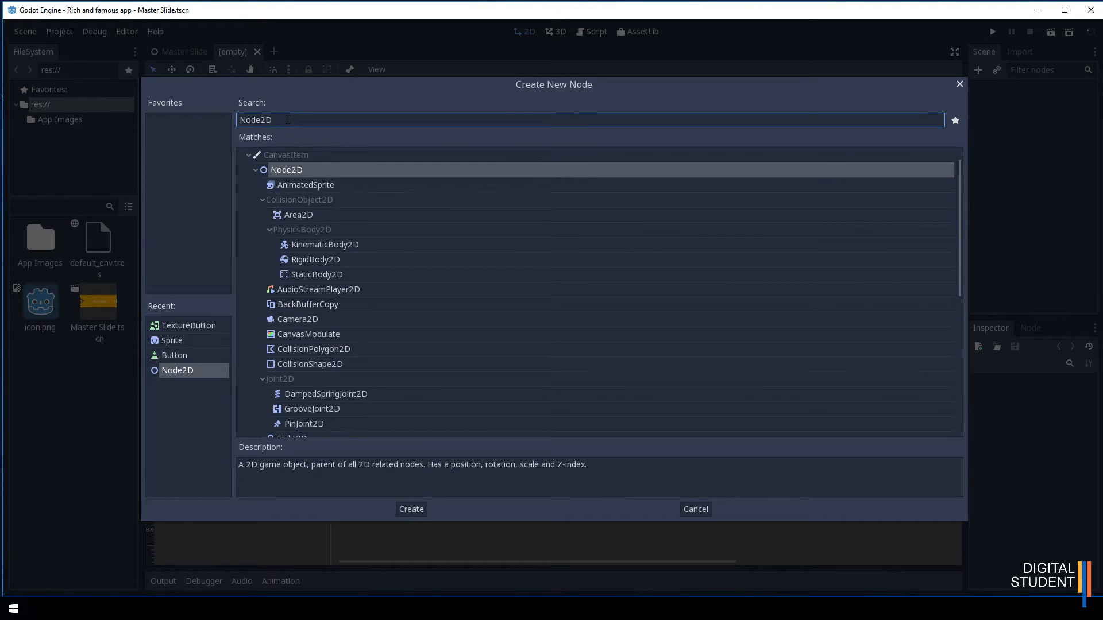
key("BackSpace")
key("BackSpace")
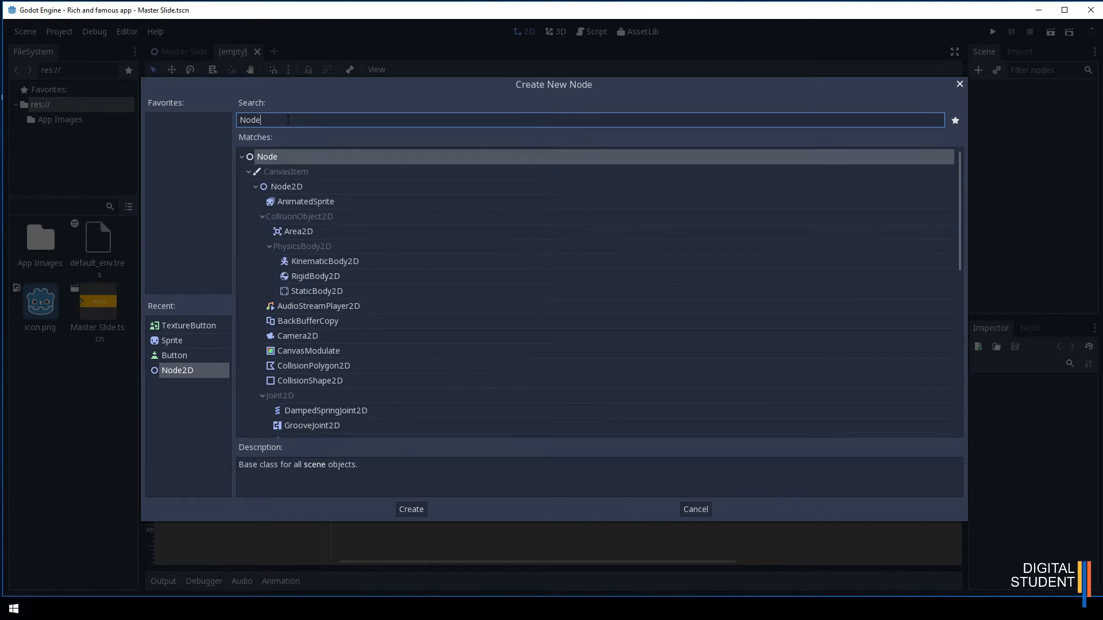
double_click(278, 187)
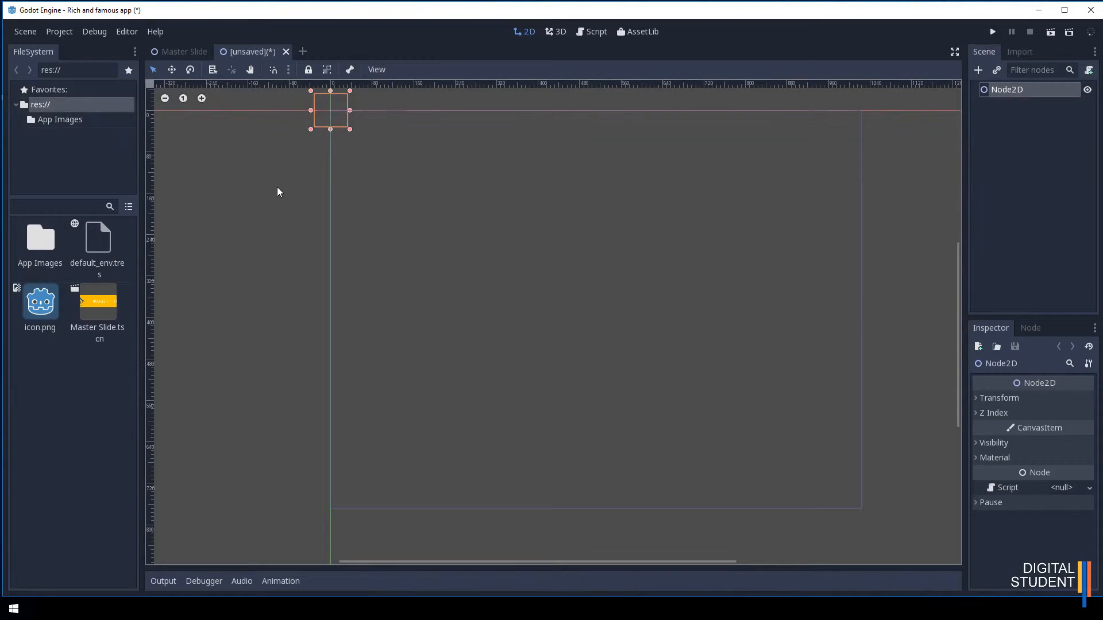
Step: Rename the new scene's root node to Home
double_click(1015, 89)
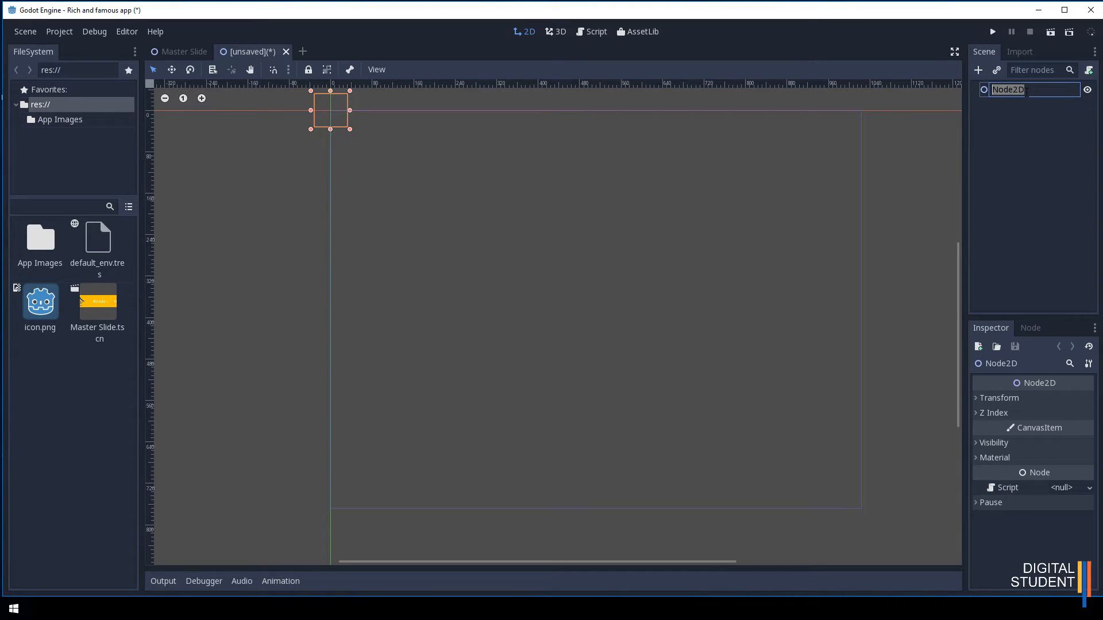
type("Home")
key("Return")
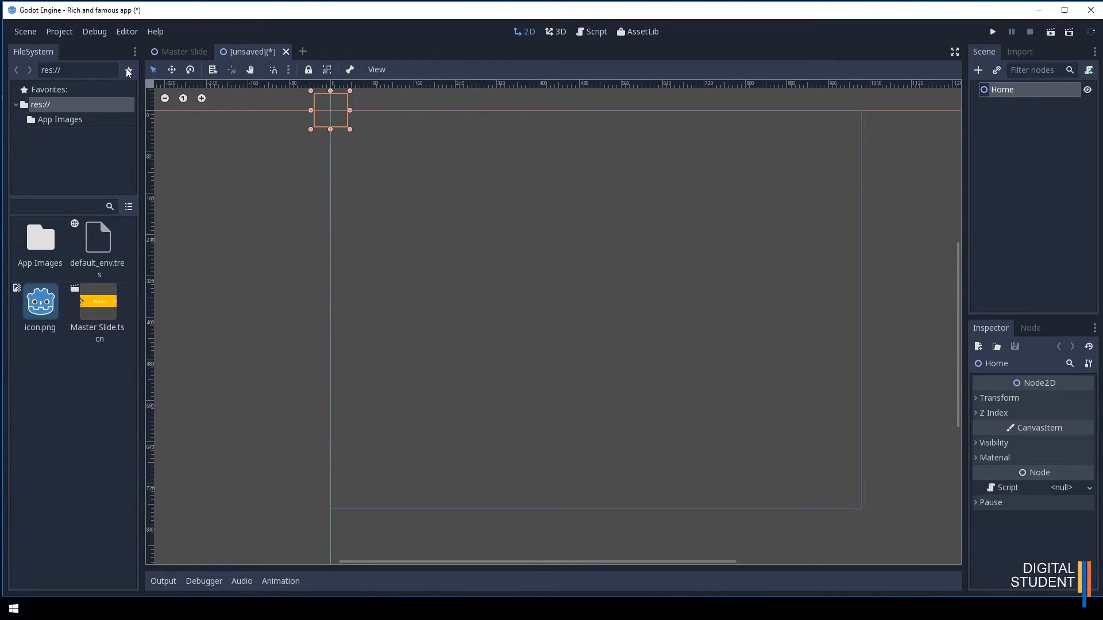
Step: Save the new scene as Home.tscn in the project's root folder
left_click(29, 32)
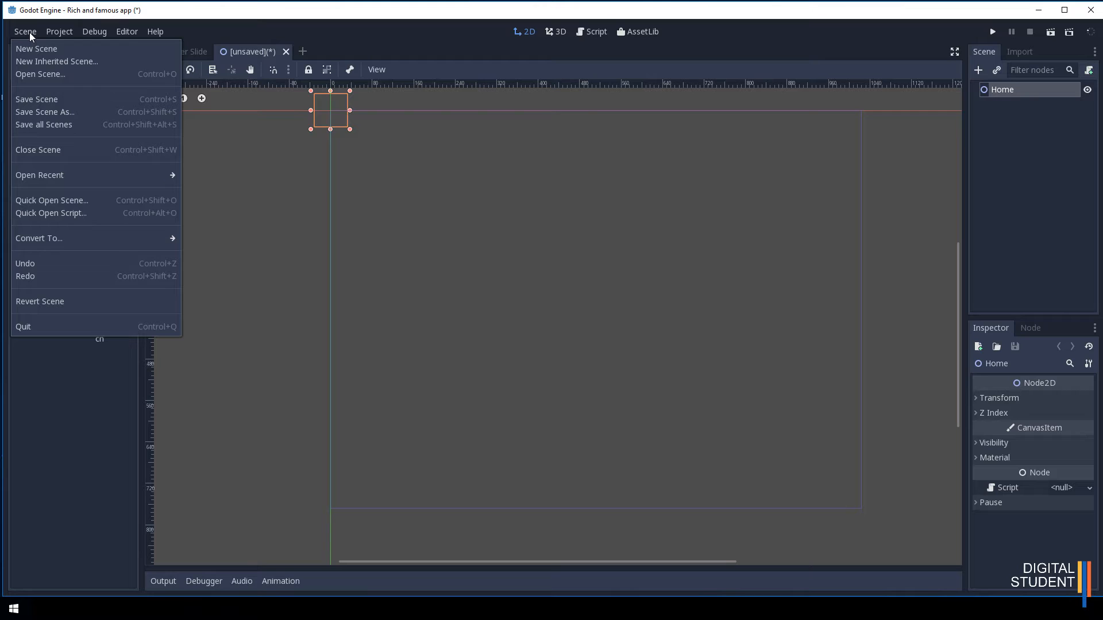
left_click(36, 100)
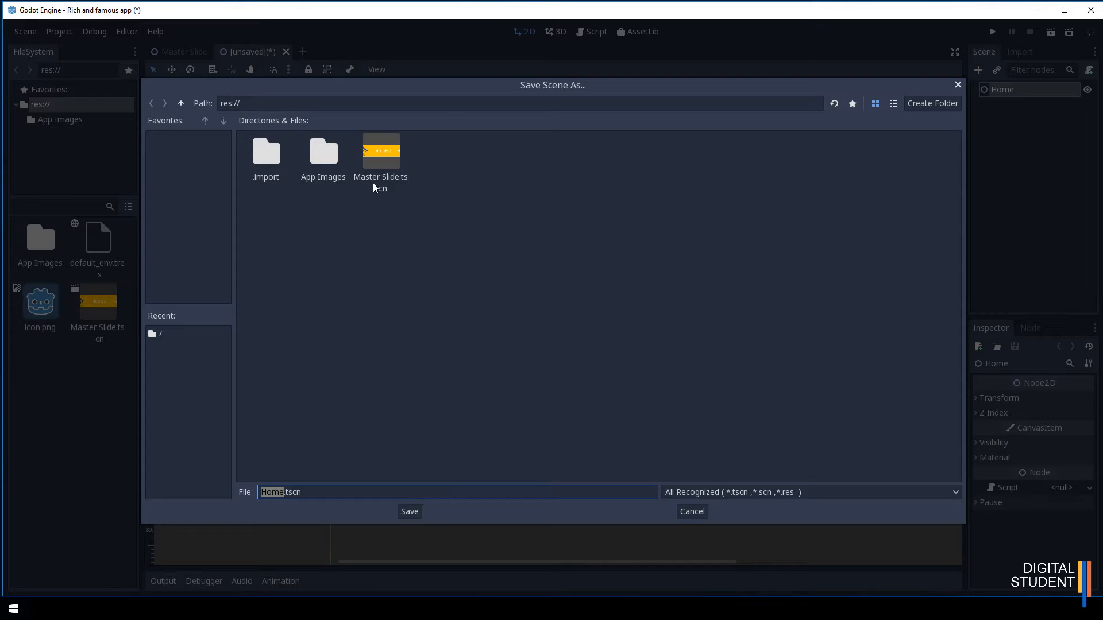
left_click(409, 513)
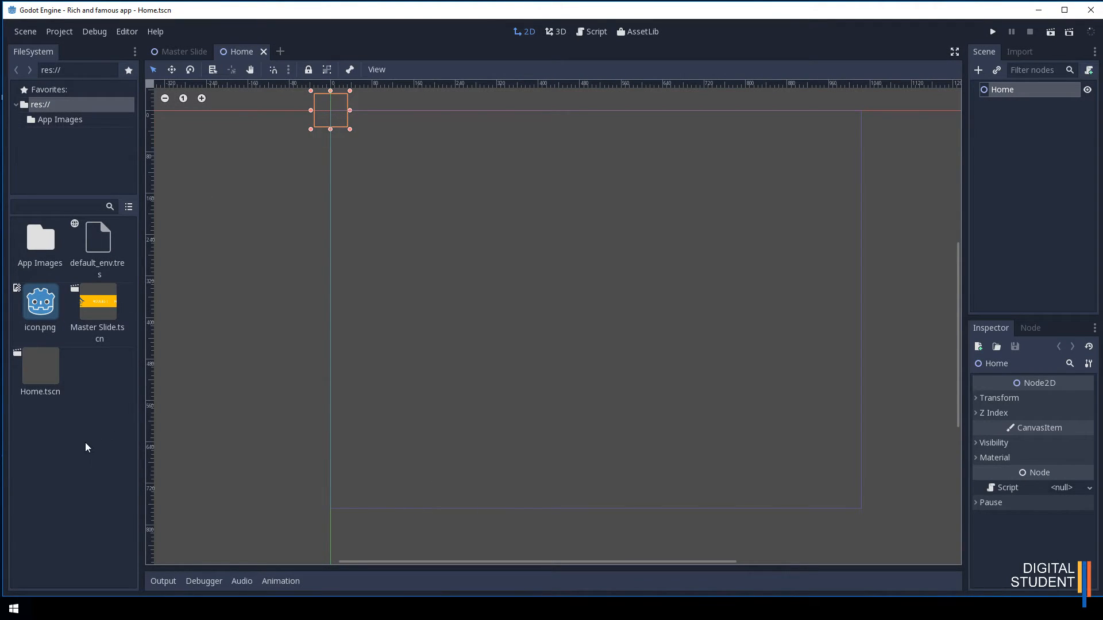
Step: Close the Master Slide scene, reopen it from the project files ahead of Home, and return to the Home scene
left_click(33, 370)
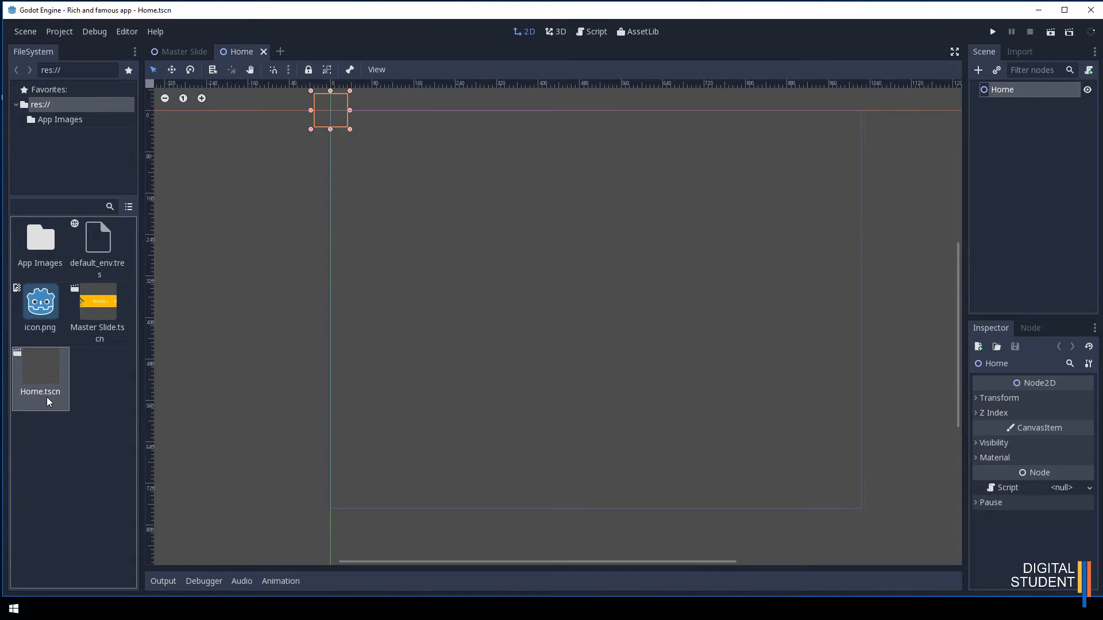
left_click(99, 312)
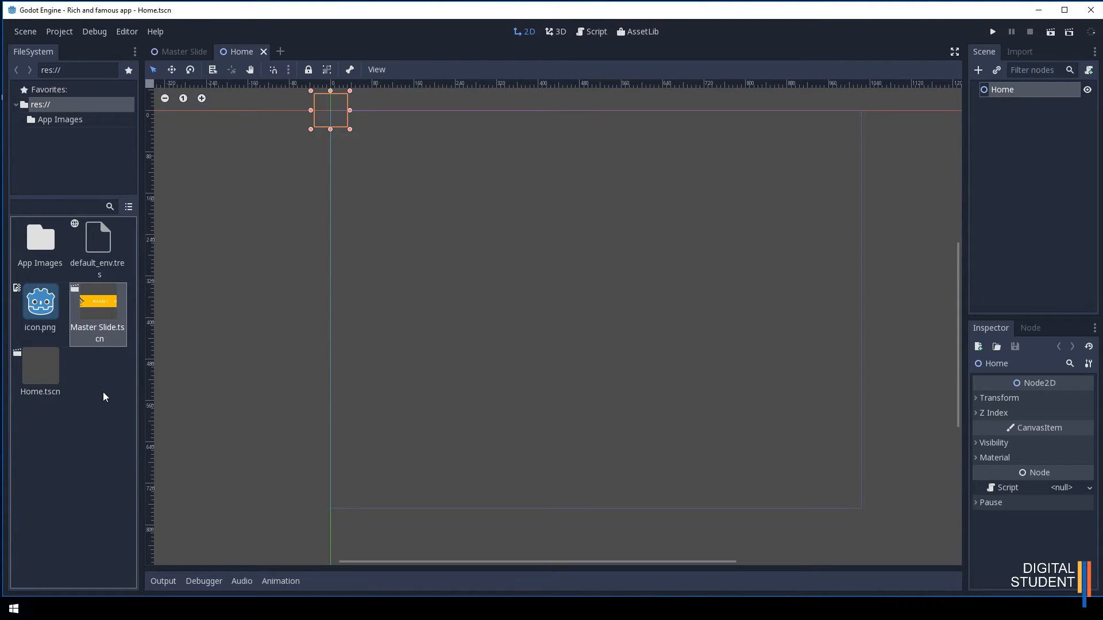
left_click_drag(106, 305, 202, 54)
left_click(218, 52)
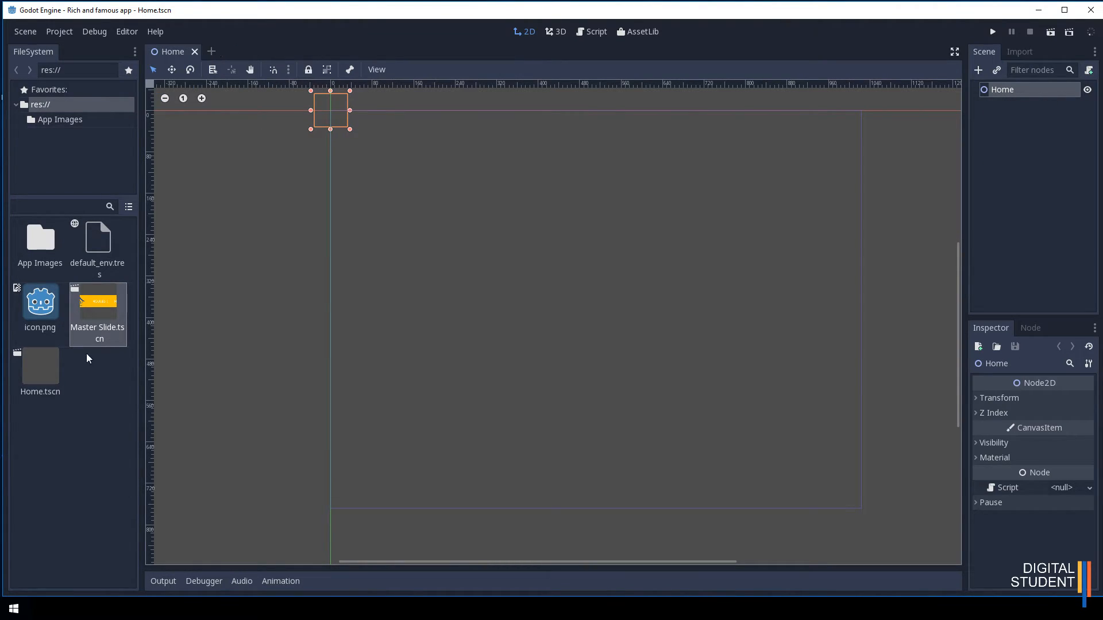
double_click(93, 305)
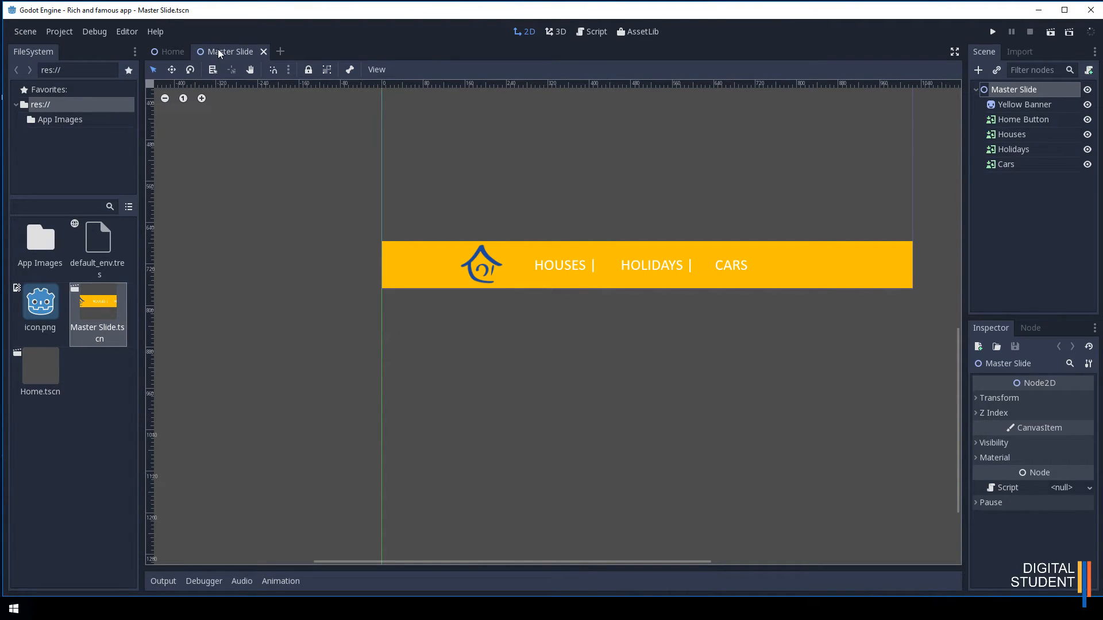
left_click_drag(168, 52, 225, 52)
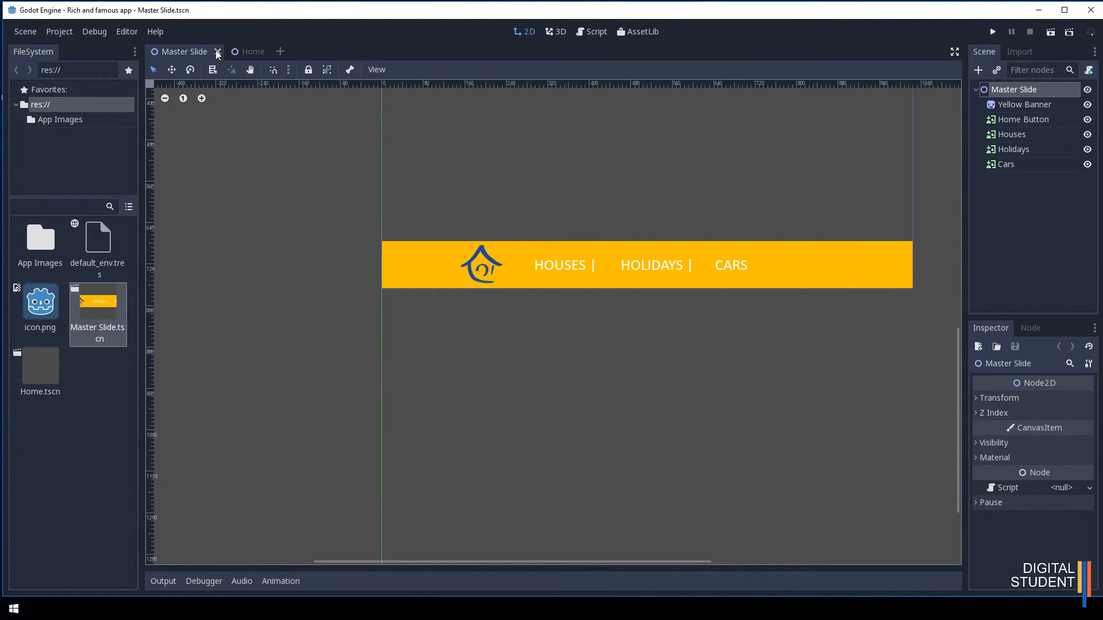
left_click(251, 52)
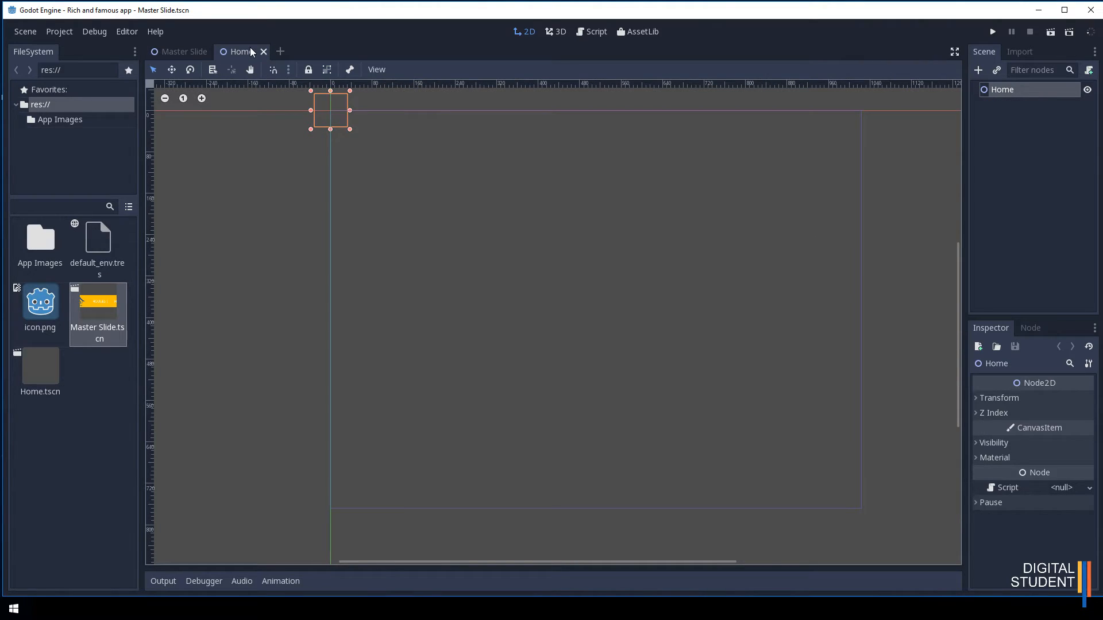
left_click(482, 230)
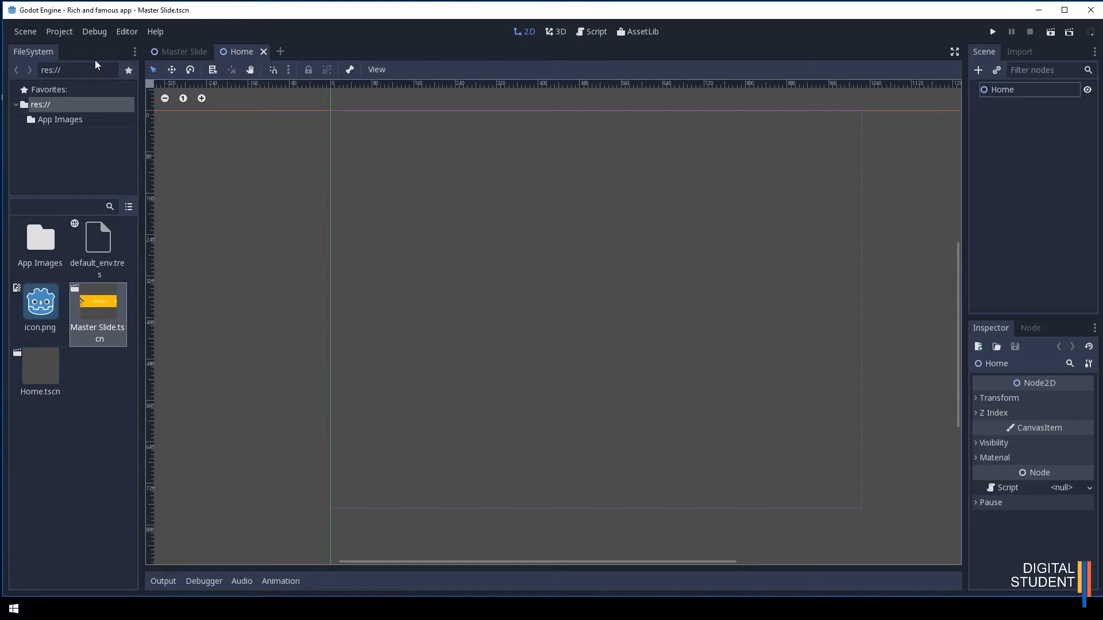
Step: Create another new scene with a Node2D as its root node
left_click(29, 34)
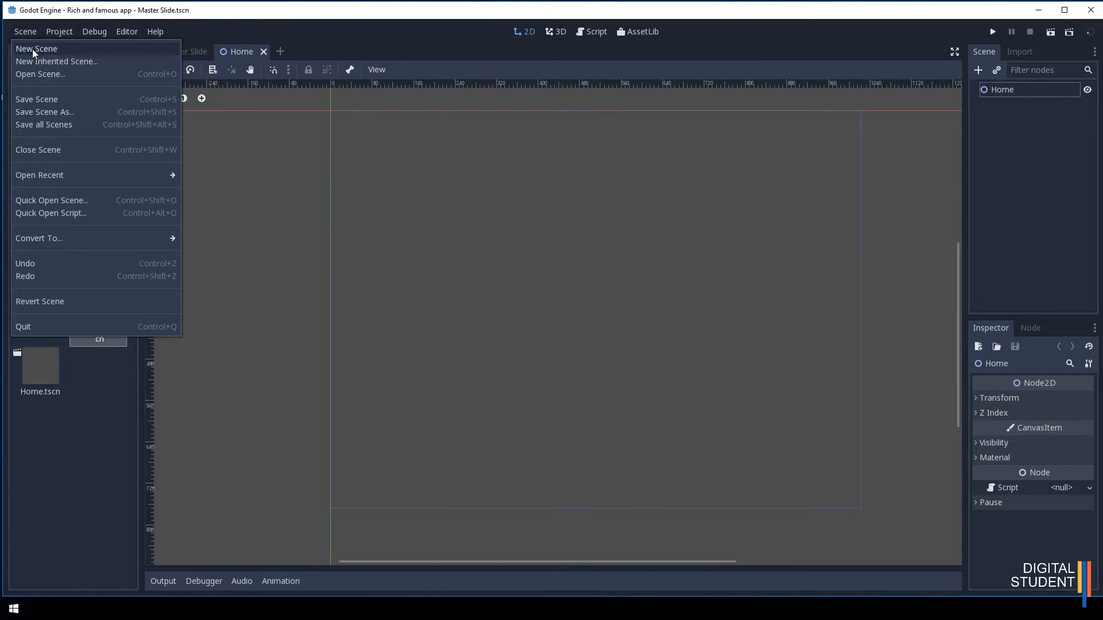
left_click(32, 49)
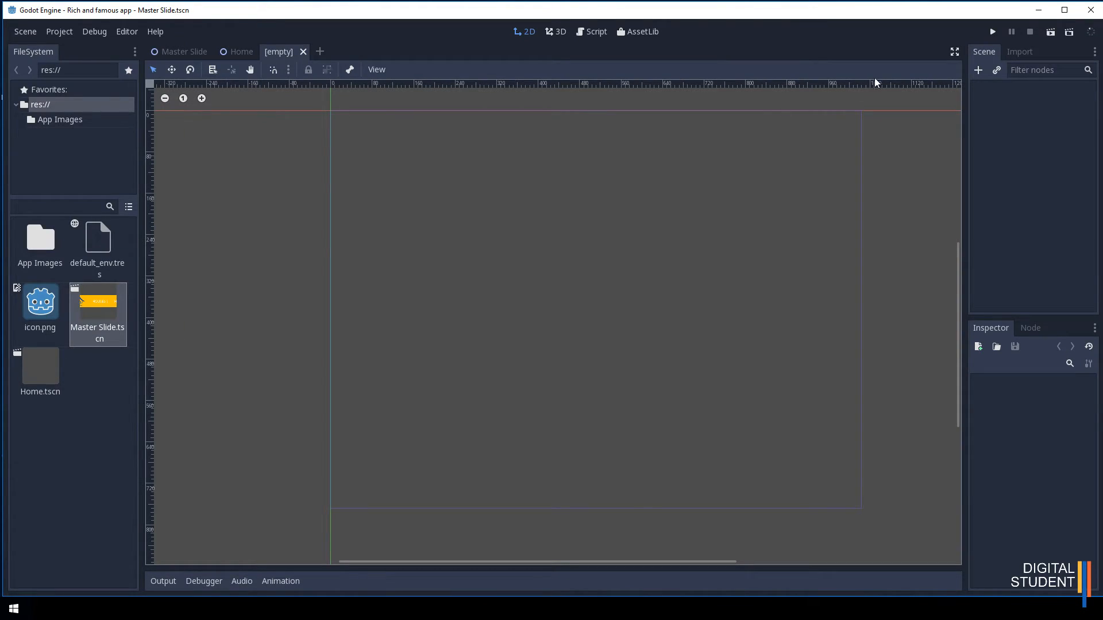
left_click(978, 70)
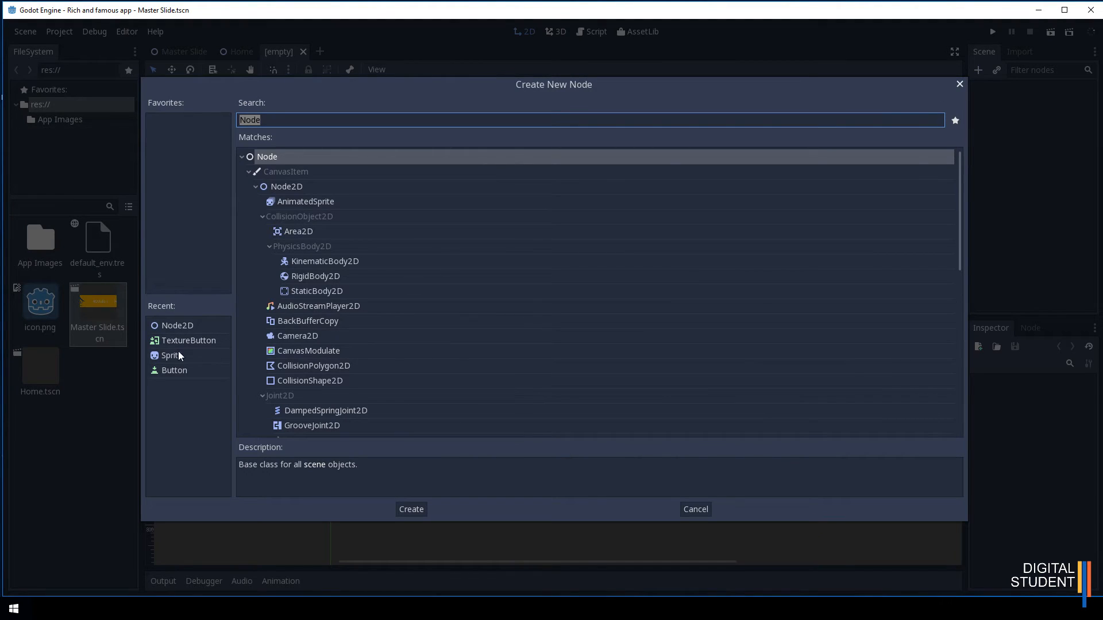
double_click(176, 326)
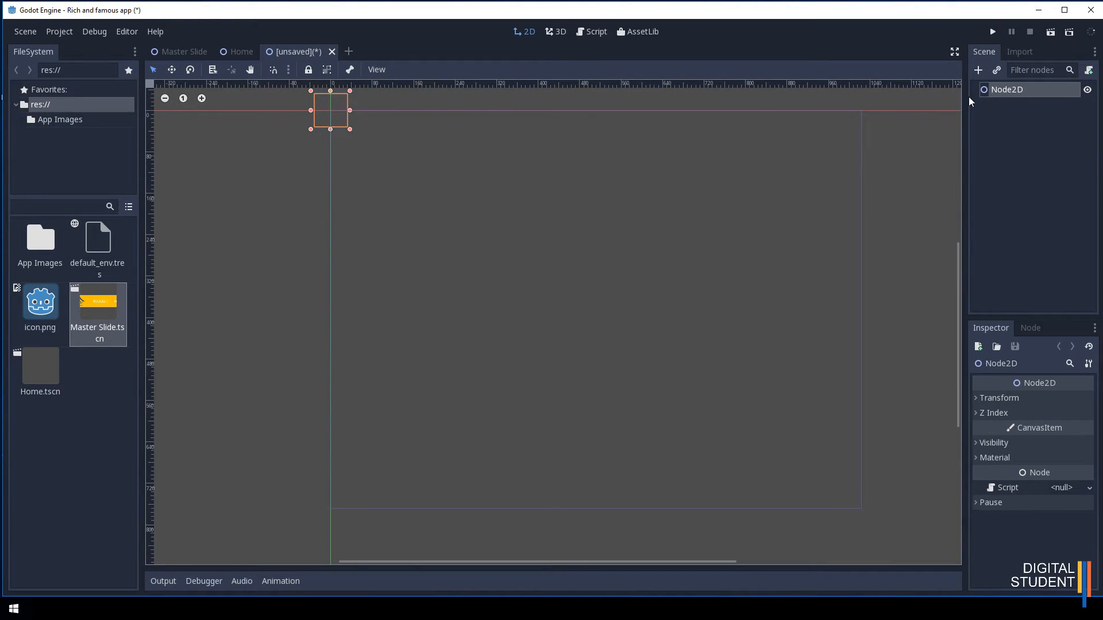
Step: Check the App Planning presentation in PowerPoint, return to Godot, and rename the new scene's root node to Houses
double_click(1005, 89)
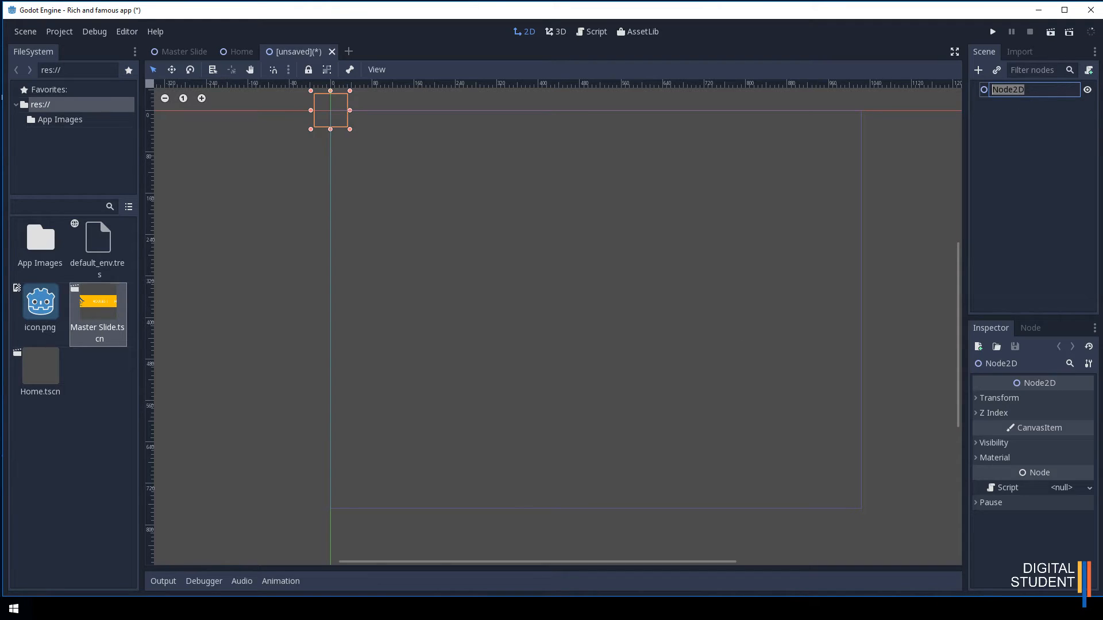
key("alt+Tab")
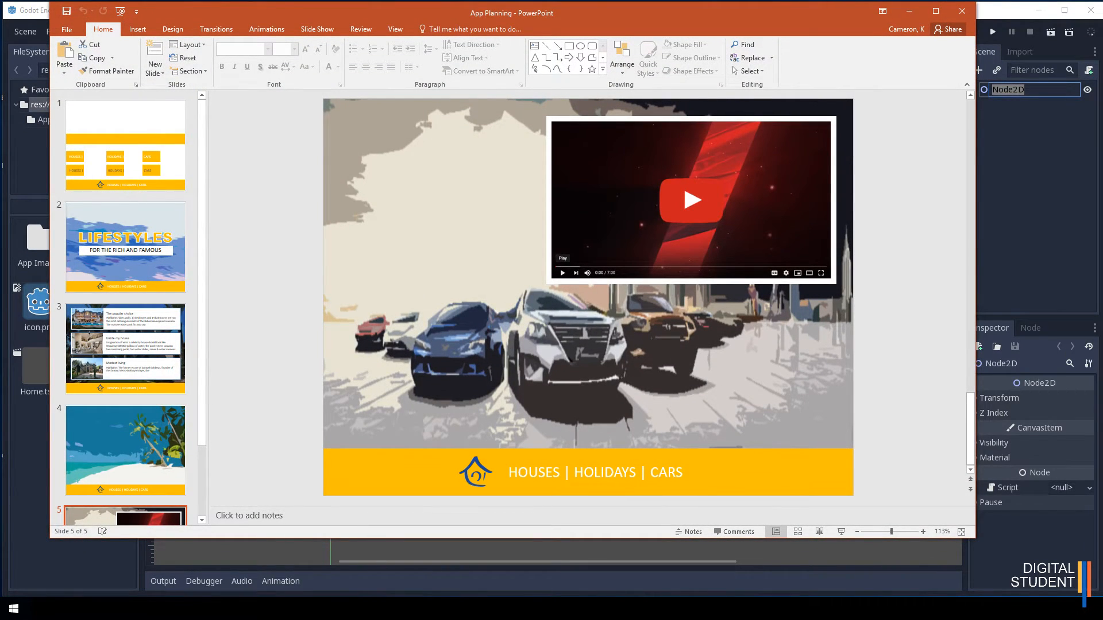
key("alt+Tab")
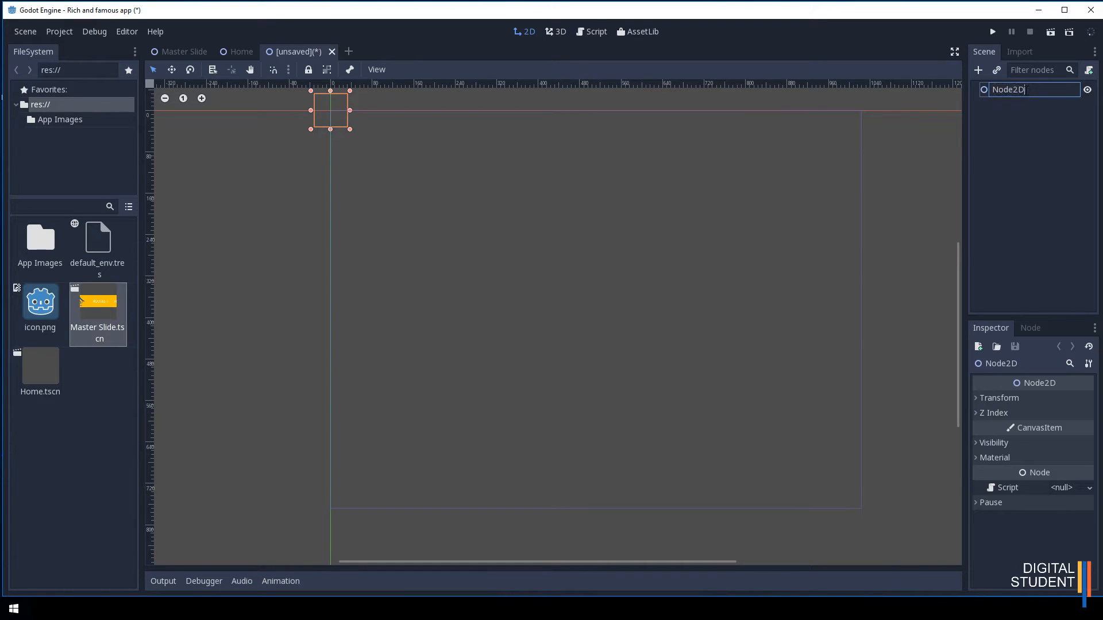
double_click(1025, 91)
type("Houses")
key("Return")
Step: Save the scene as Houses.tscn in the project's root folder
left_click(30, 33)
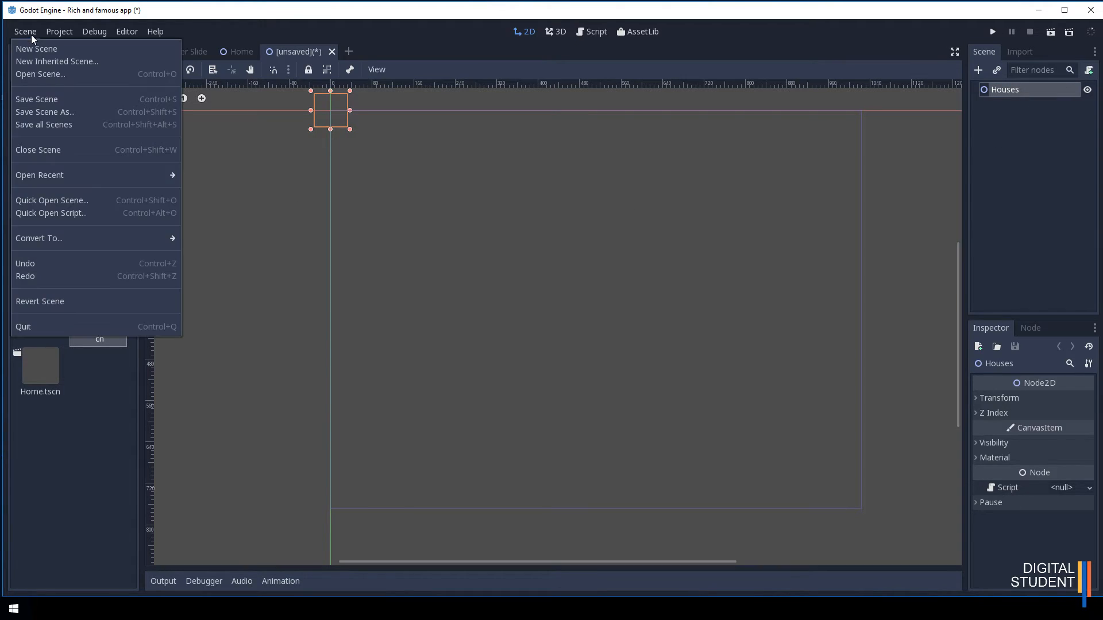
left_click(37, 103)
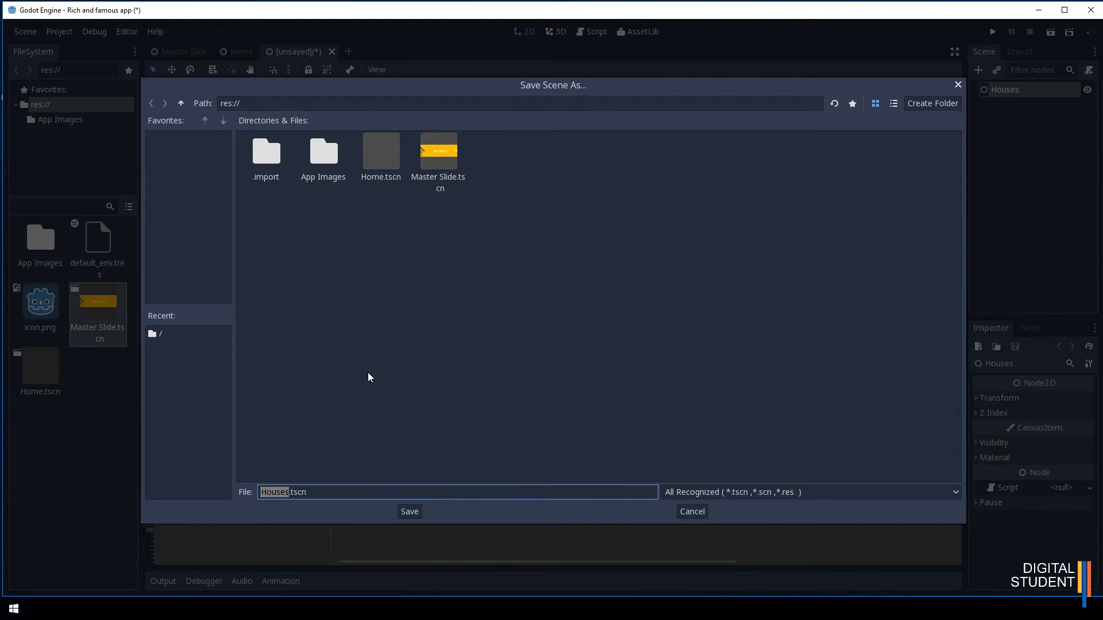
left_click(409, 512)
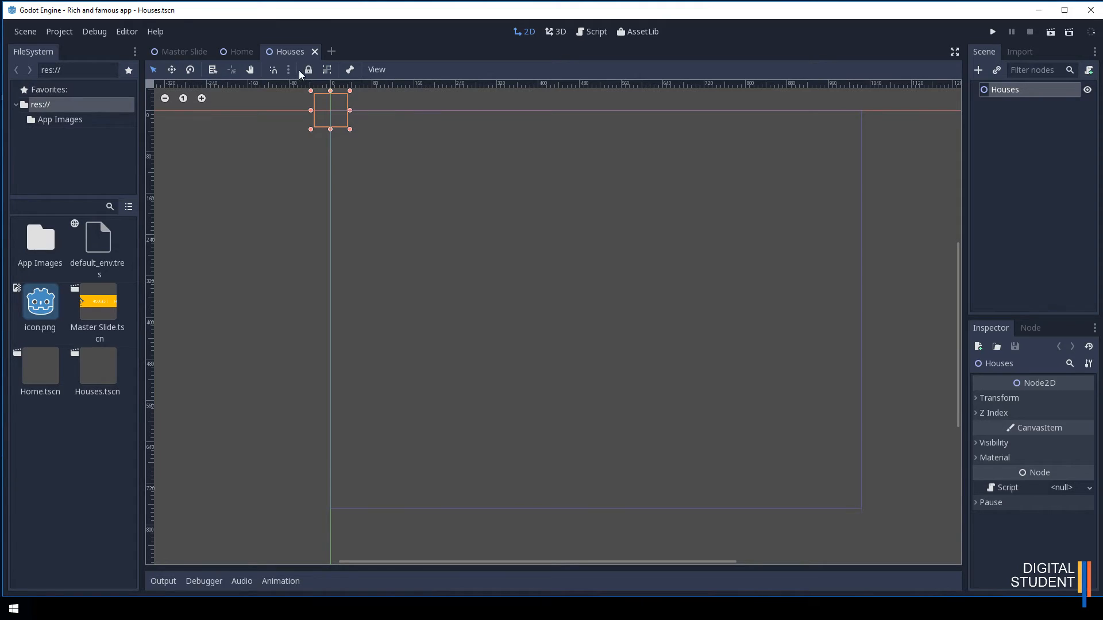
Step: Create a new scene with a Node2D root node and name that node Holidays
left_click(25, 33)
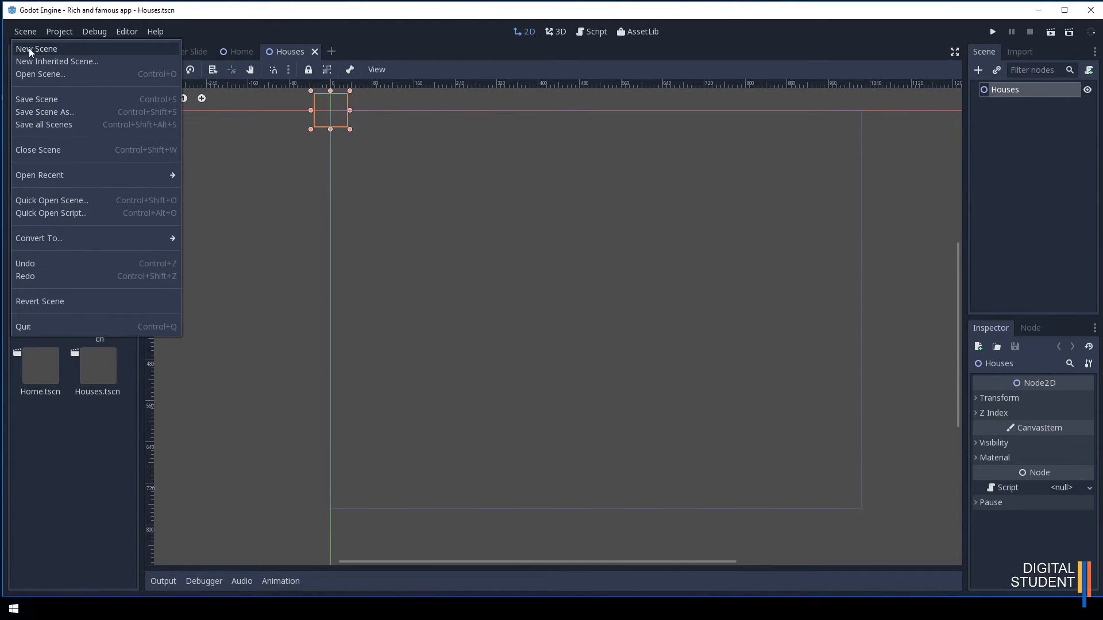
left_click(29, 49)
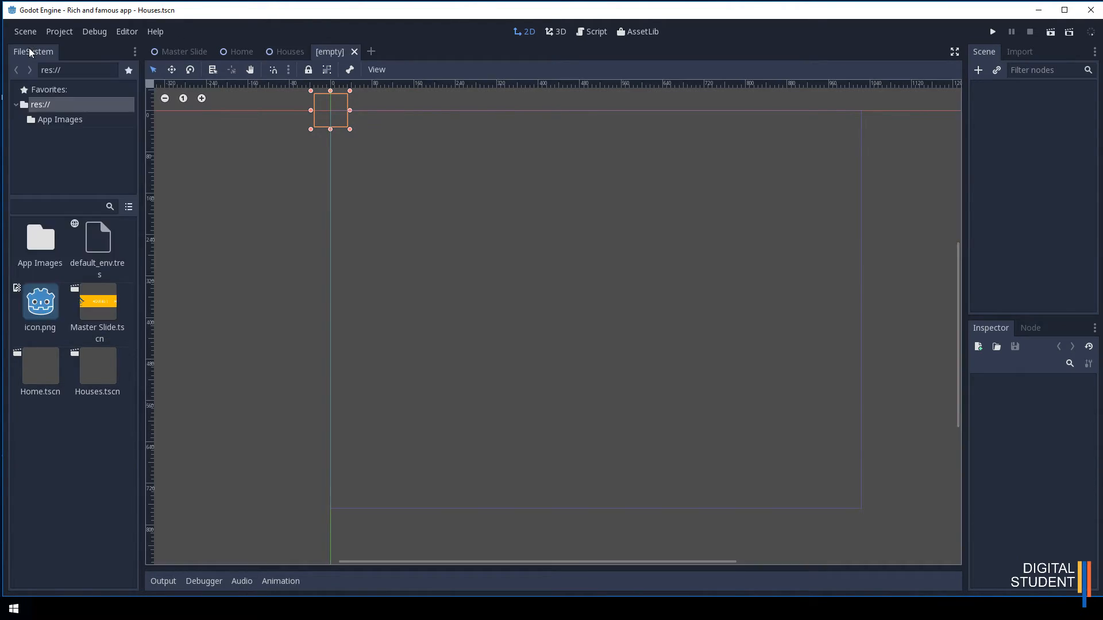
left_click(976, 70)
left_click(174, 326)
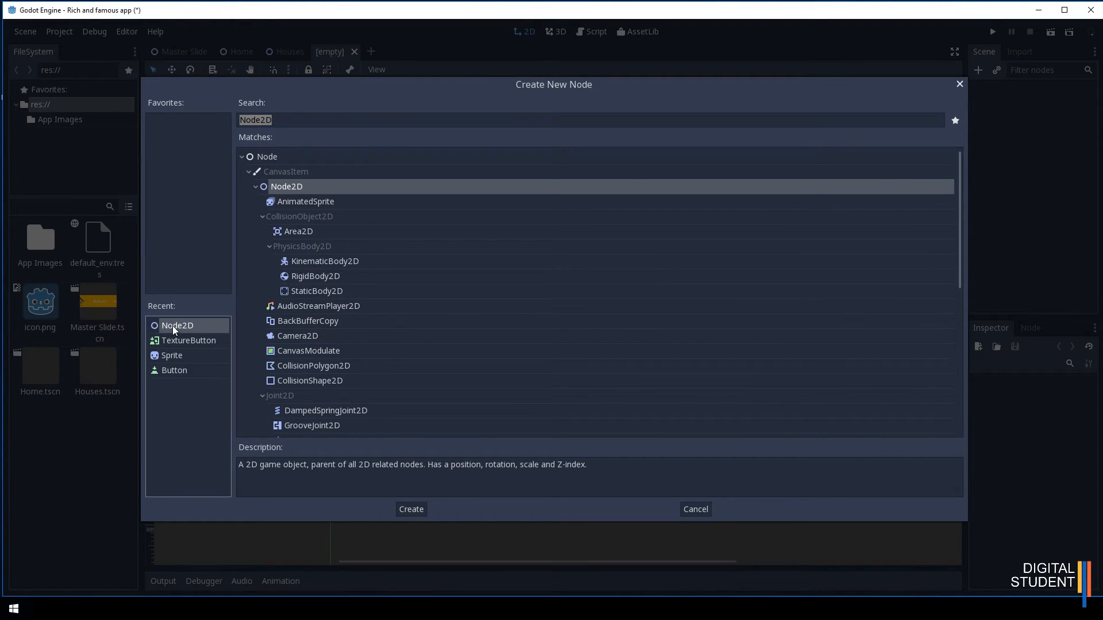
double_click(174, 326)
double_click(1013, 90)
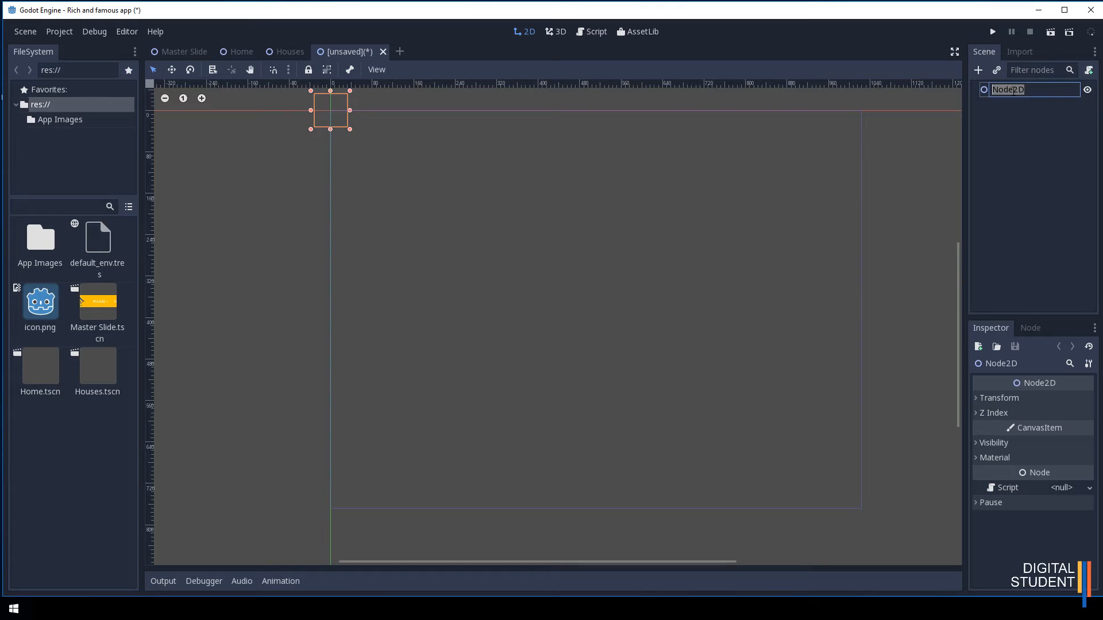
type("Holida")
type("ts")
key("Return")
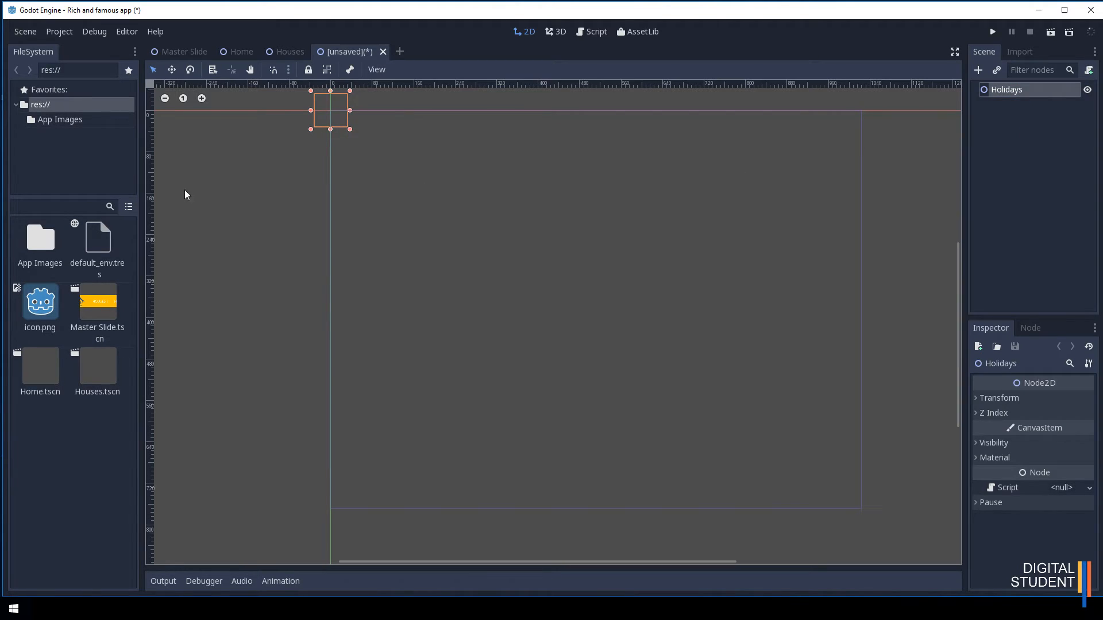
Step: Save the scene as Holidays.tscn in the project's root folder
left_click(32, 29)
left_click(33, 98)
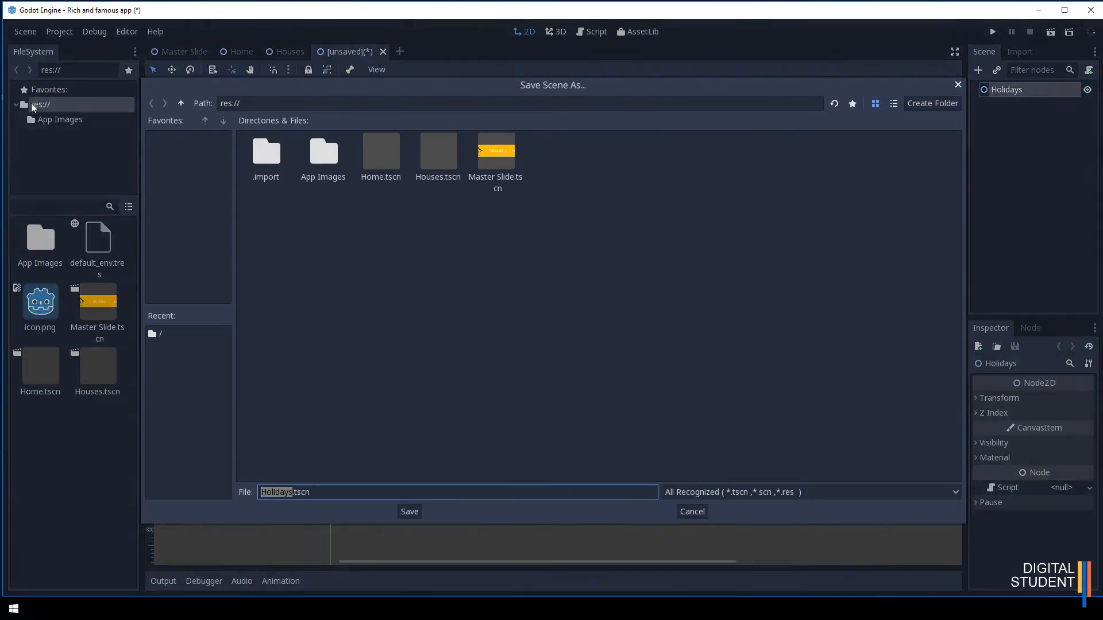
left_click(409, 512)
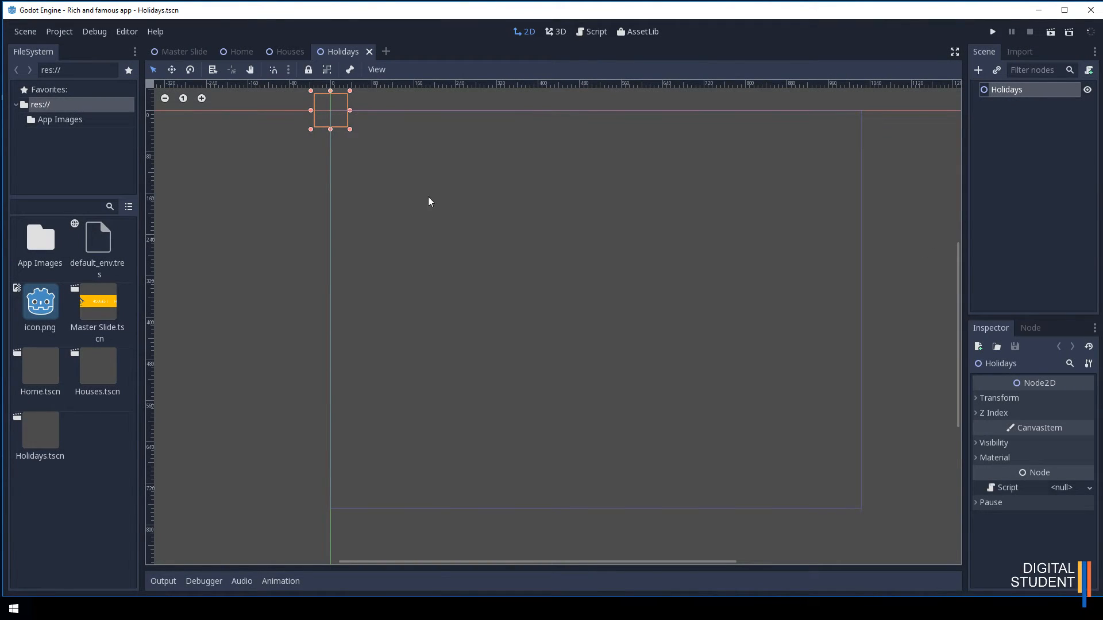
left_click(21, 32)
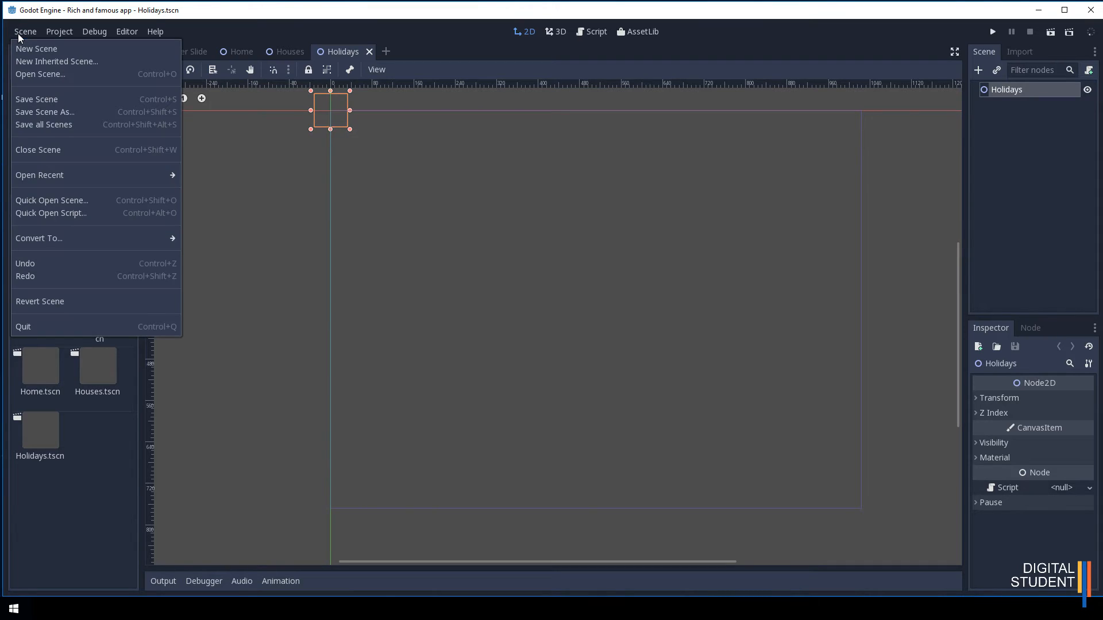
left_click(36, 99)
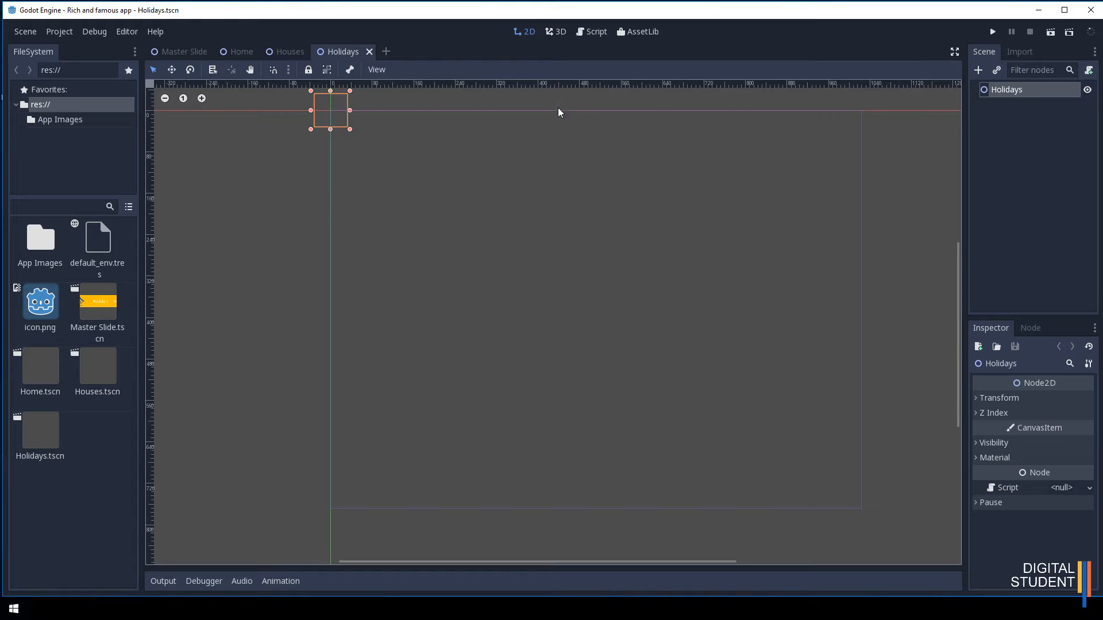
Step: Create a new scene with a Node2D root node and name that node Cars
left_click(29, 30)
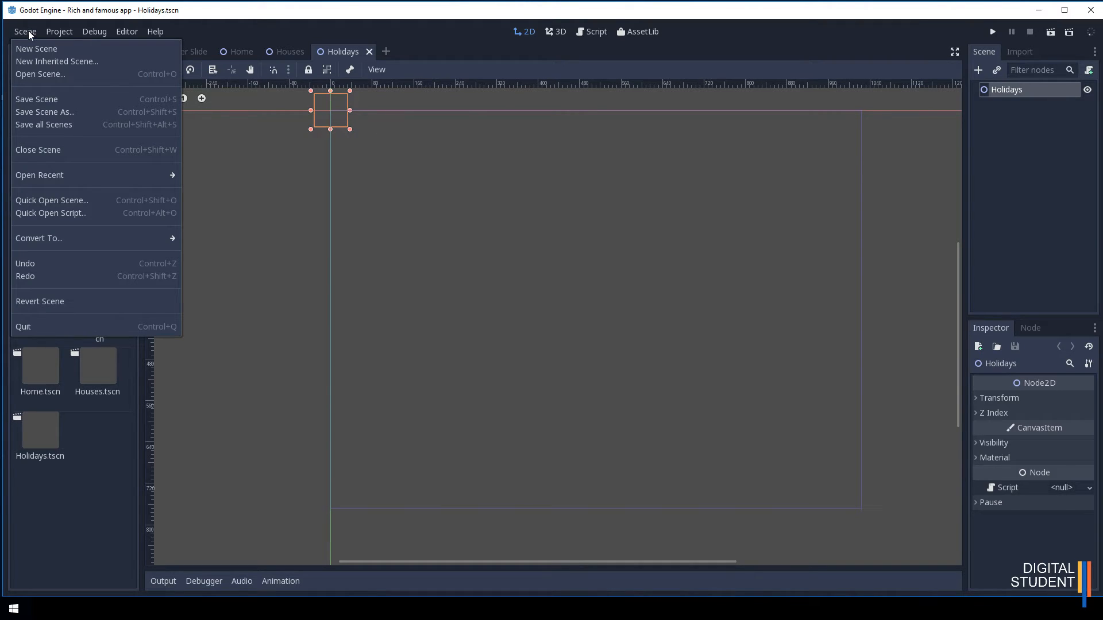
left_click(34, 50)
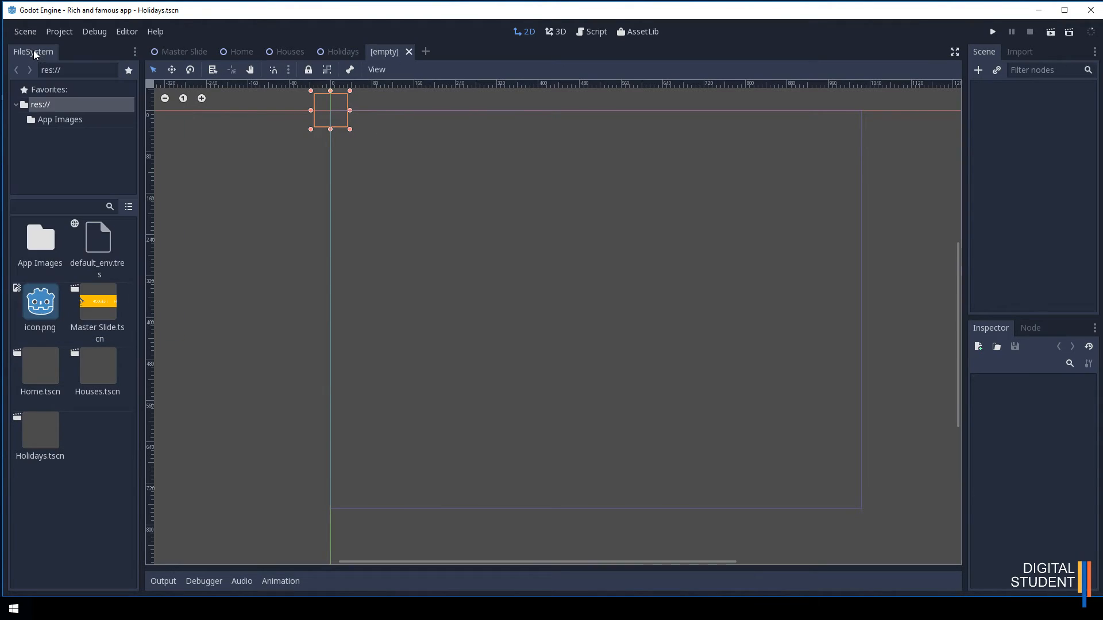
left_click(978, 69)
left_click(181, 325)
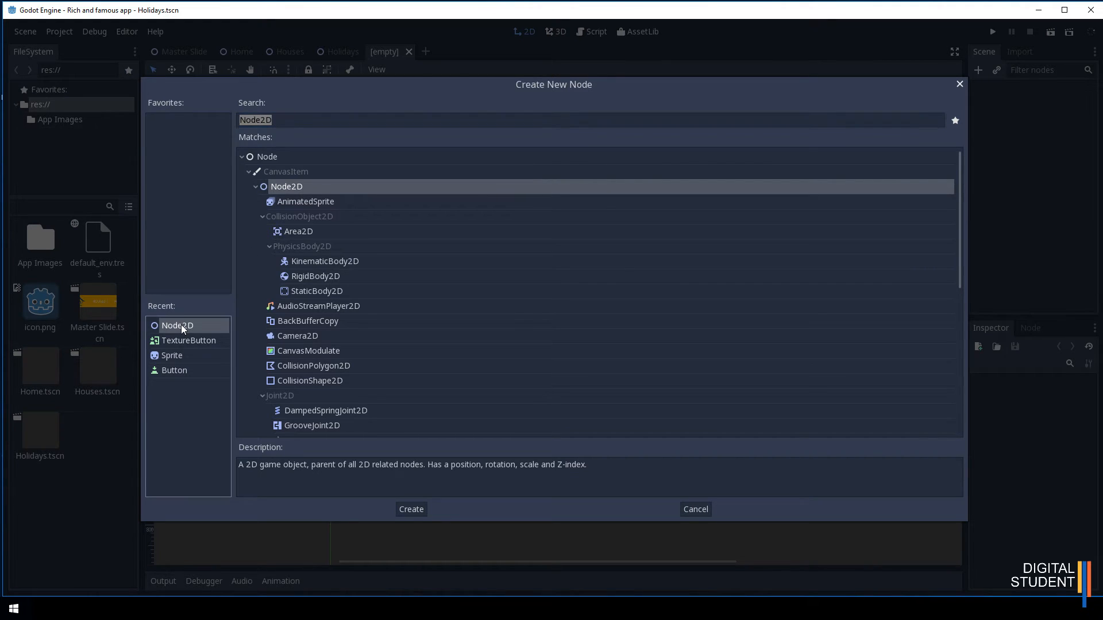
double_click(181, 325)
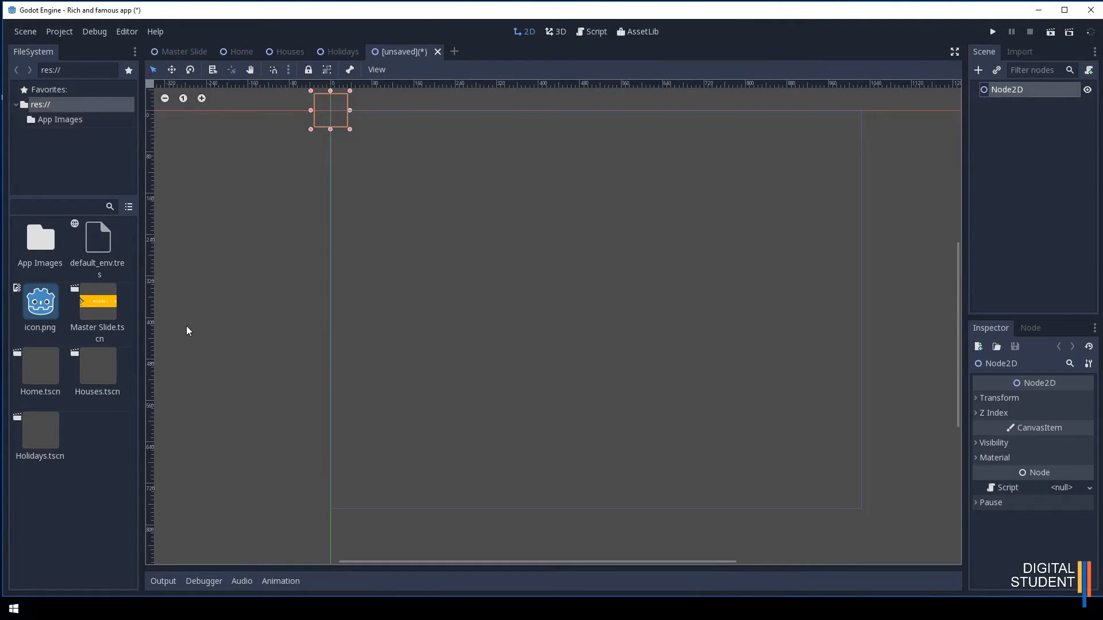
double_click(1012, 90)
type("Cars")
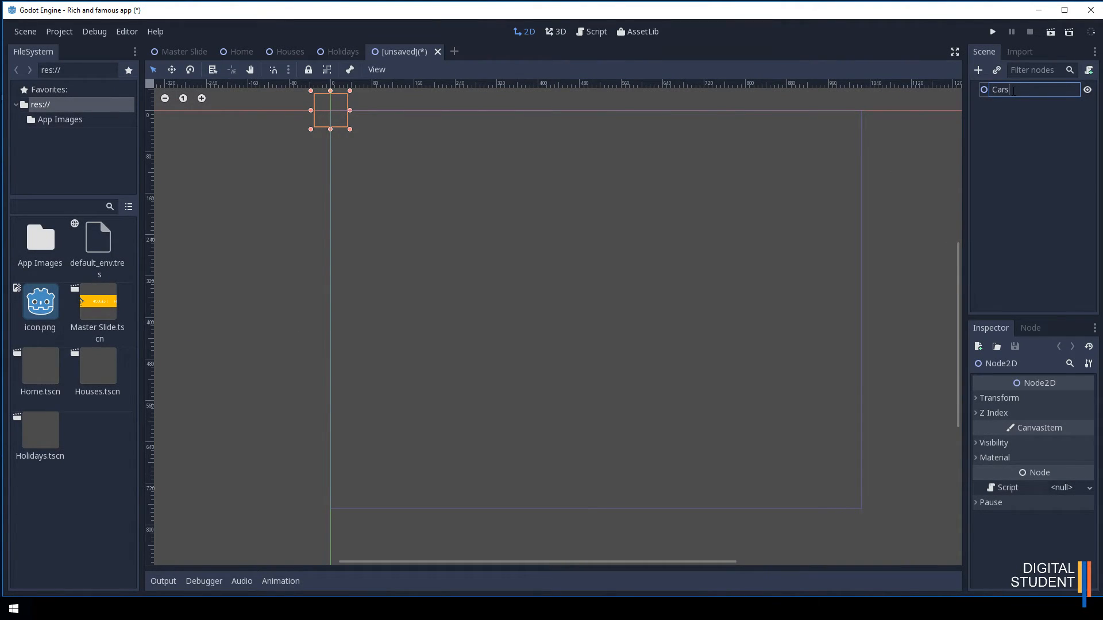
key("Return")
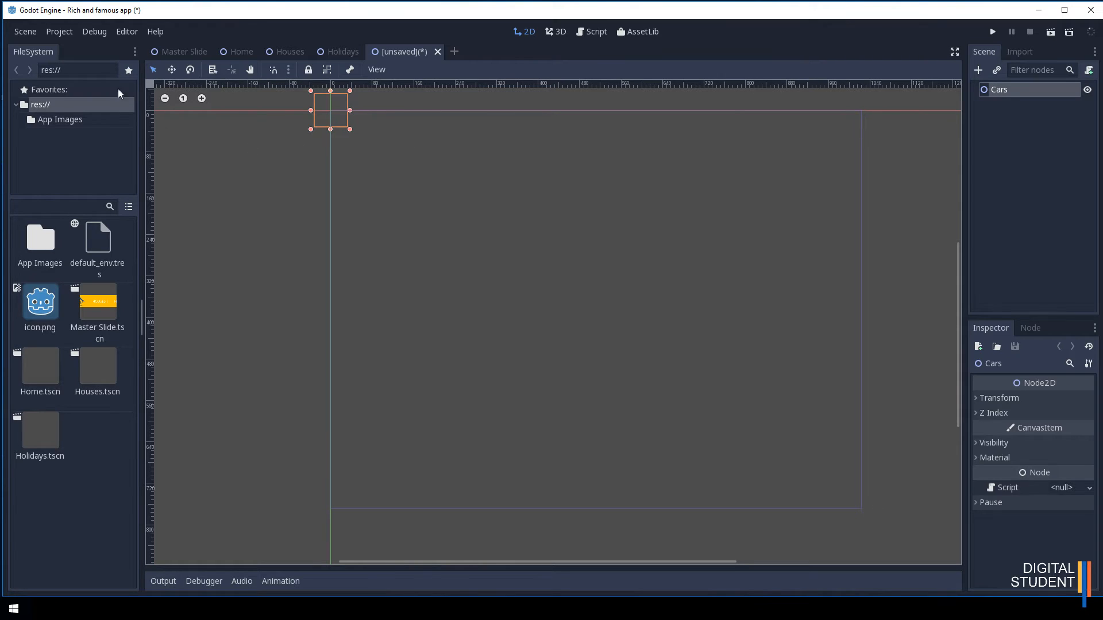
Step: Save the scene as Cars.tscn in the project's root folder
left_click(21, 33)
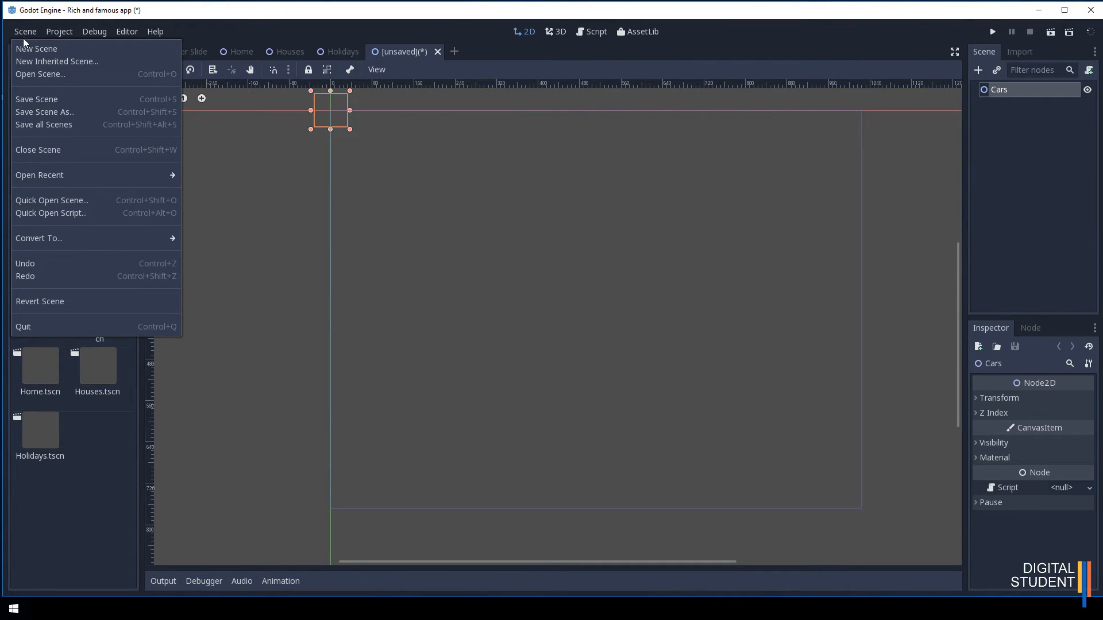
left_click(33, 99)
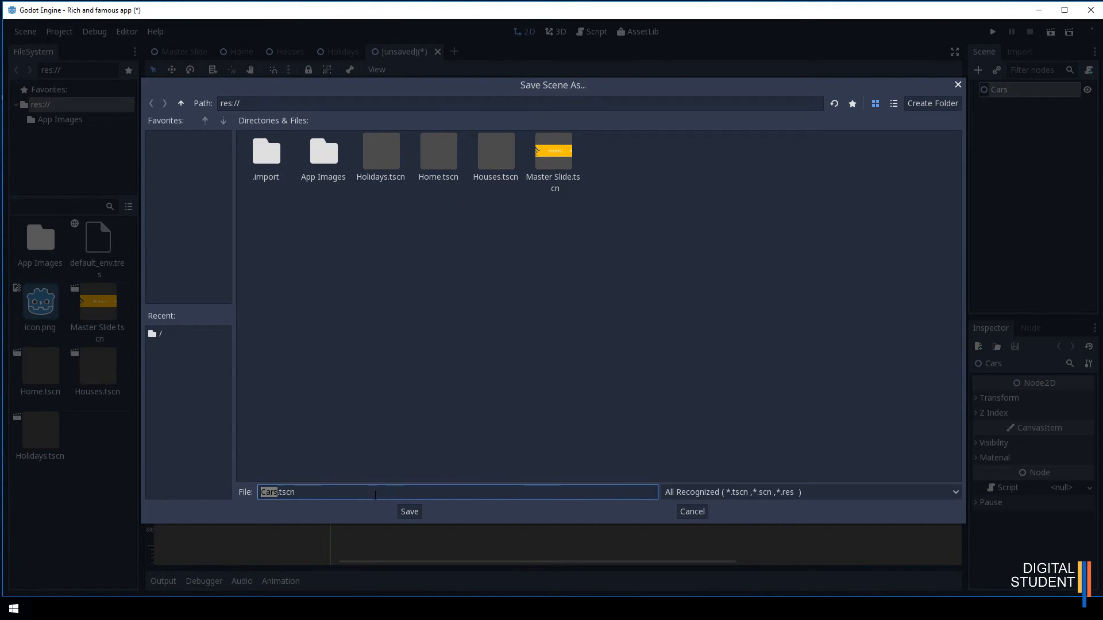
left_click(411, 512)
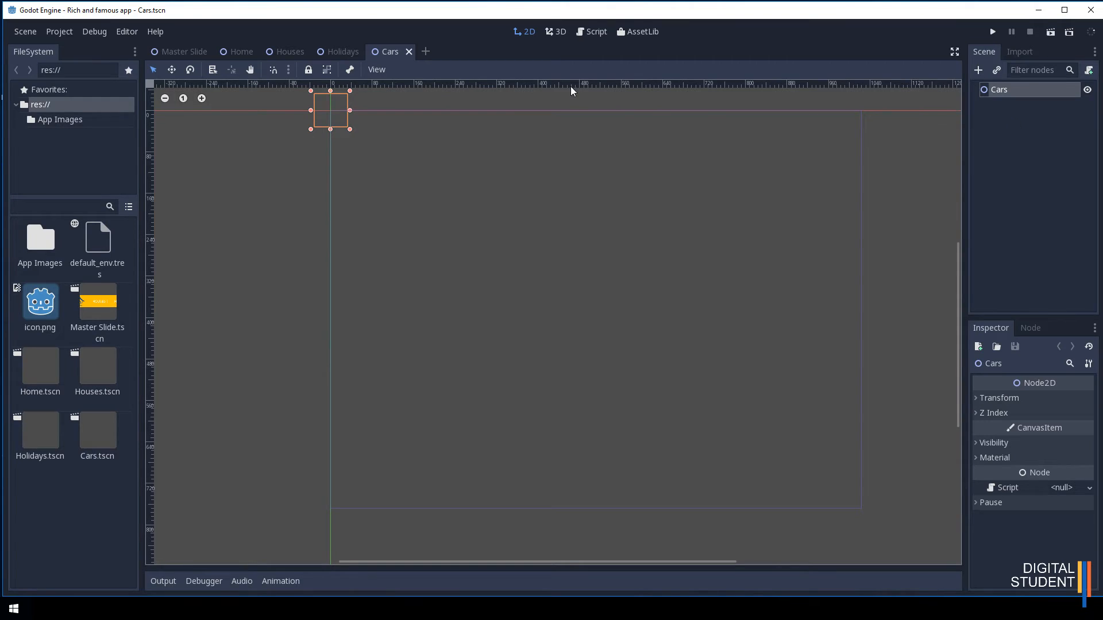
Step: Close the Master Slide scene, leaving the Home, Houses, Holidays and Cars scenes open
left_click(242, 53)
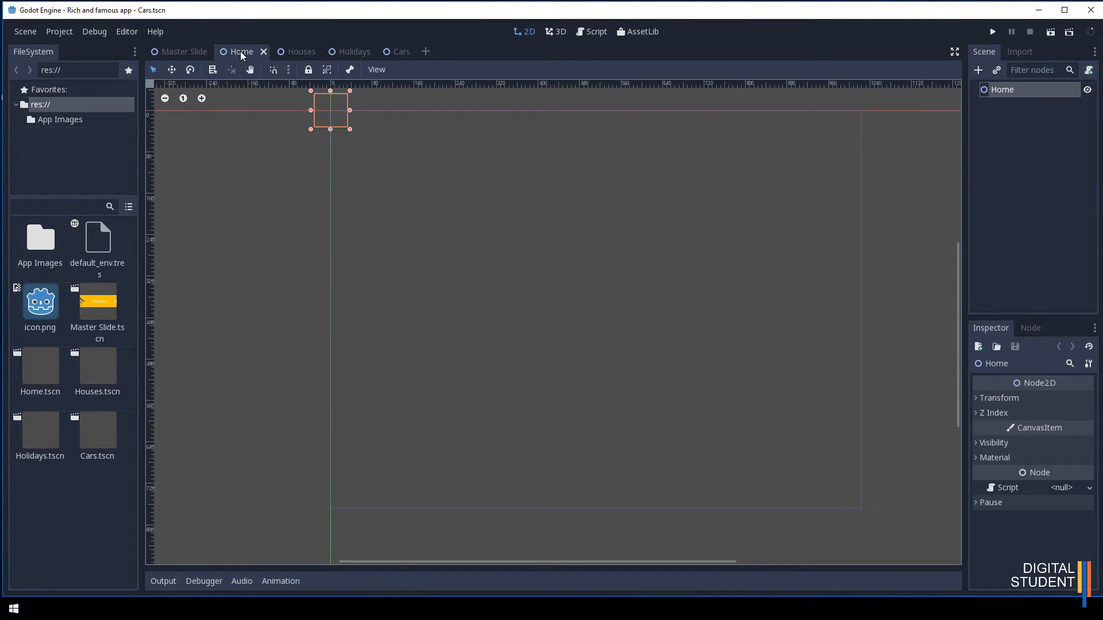
left_click(175, 53)
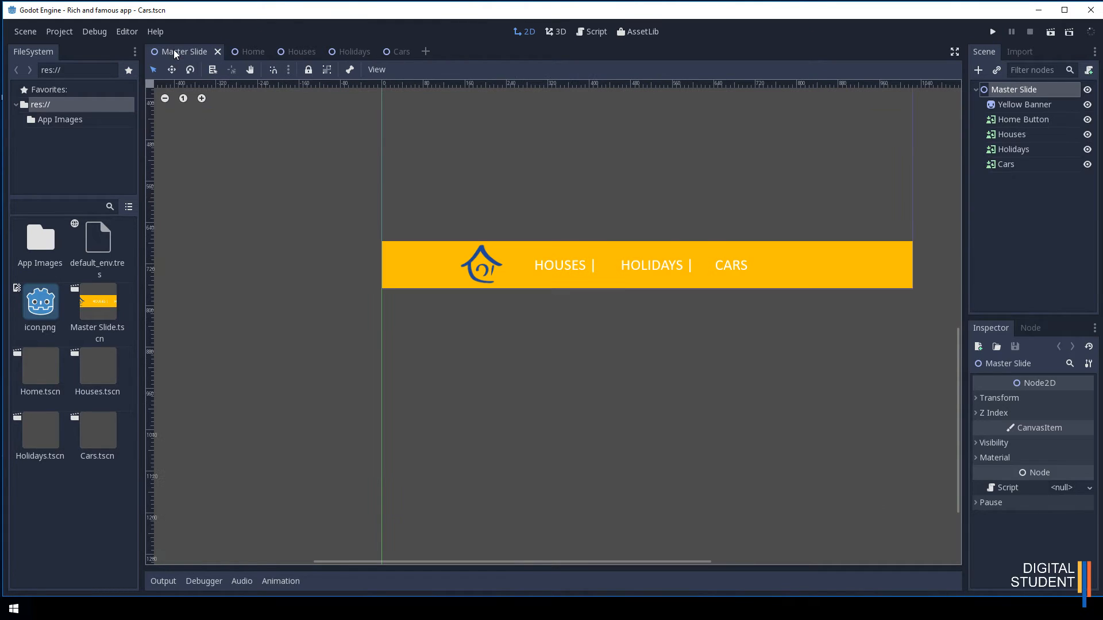
left_click(218, 52)
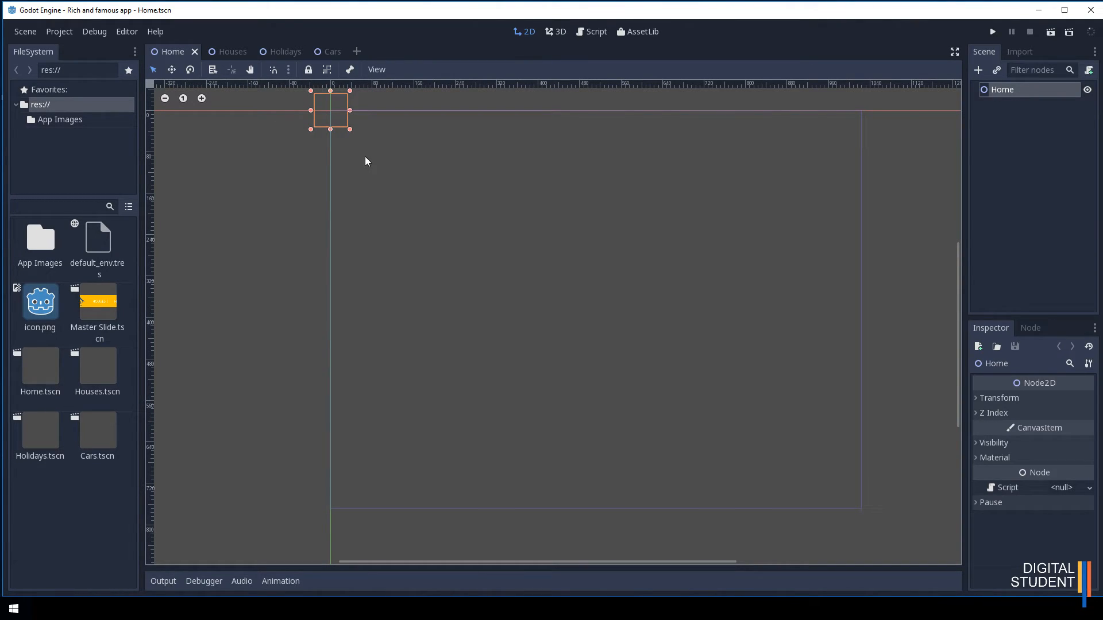
Step: Instance Master Slide.tscn as a child of the Home scene's root node
left_click(417, 176)
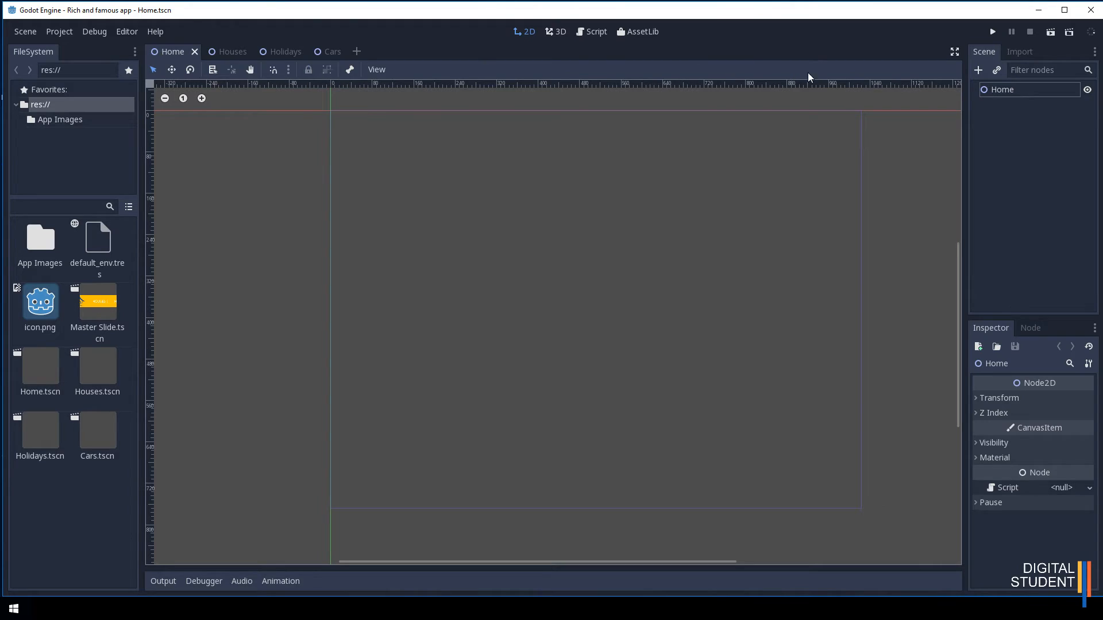
left_click(997, 71)
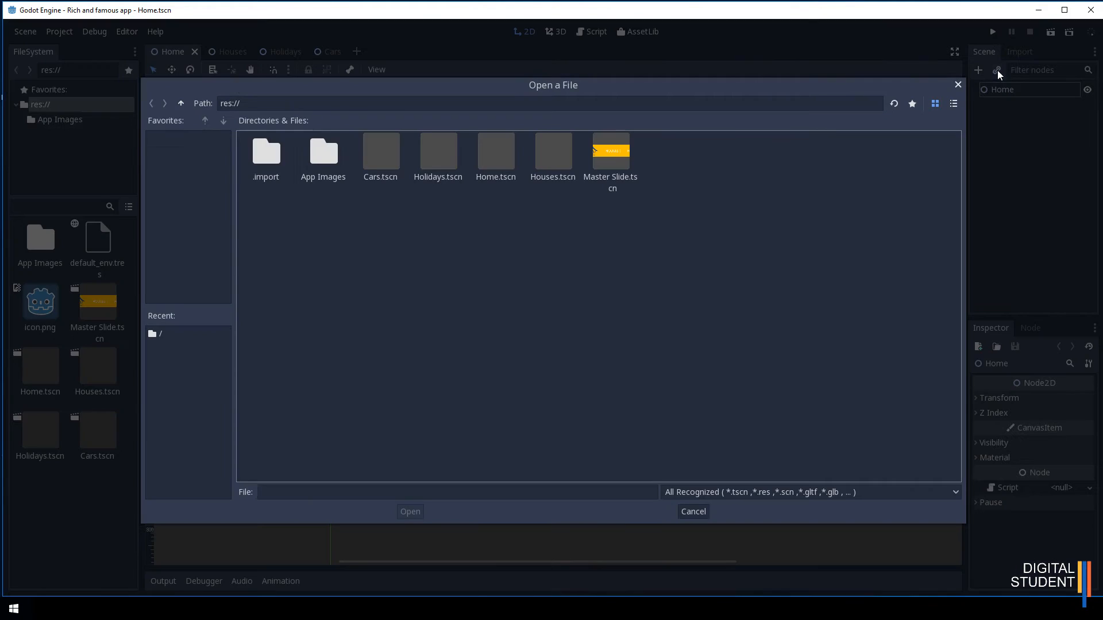
left_click(610, 165)
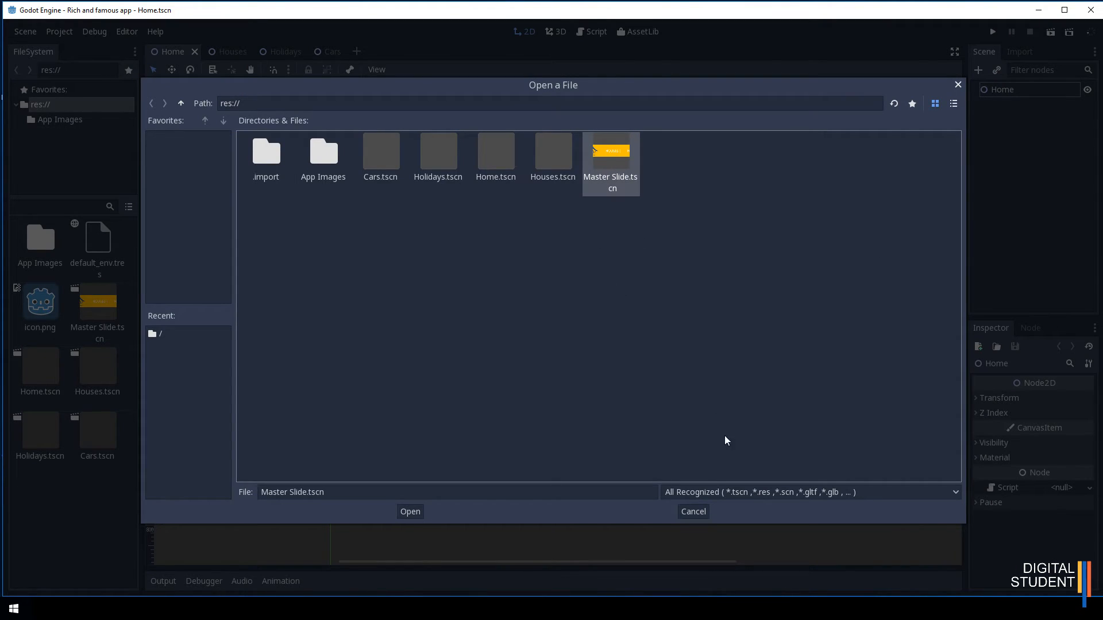
left_click(411, 512)
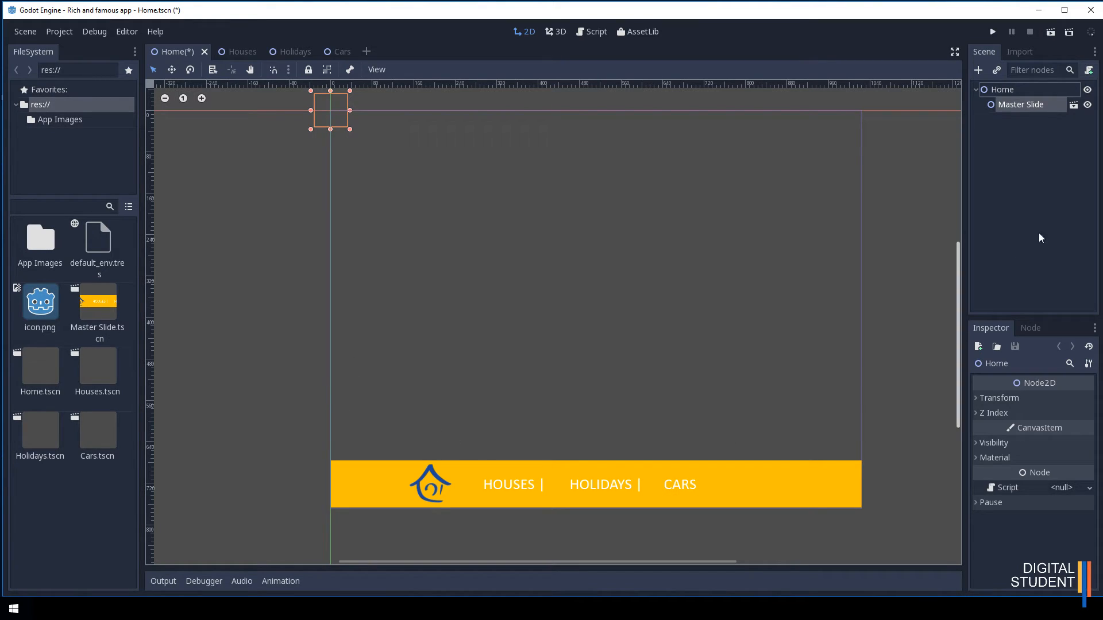
left_click(1009, 105)
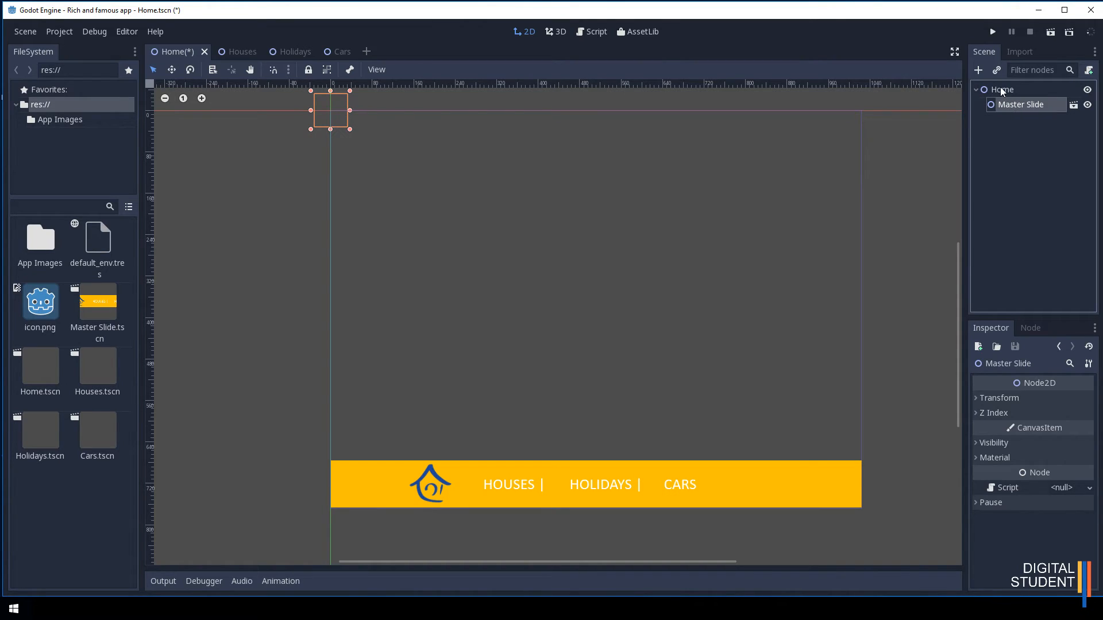
left_click(1017, 144)
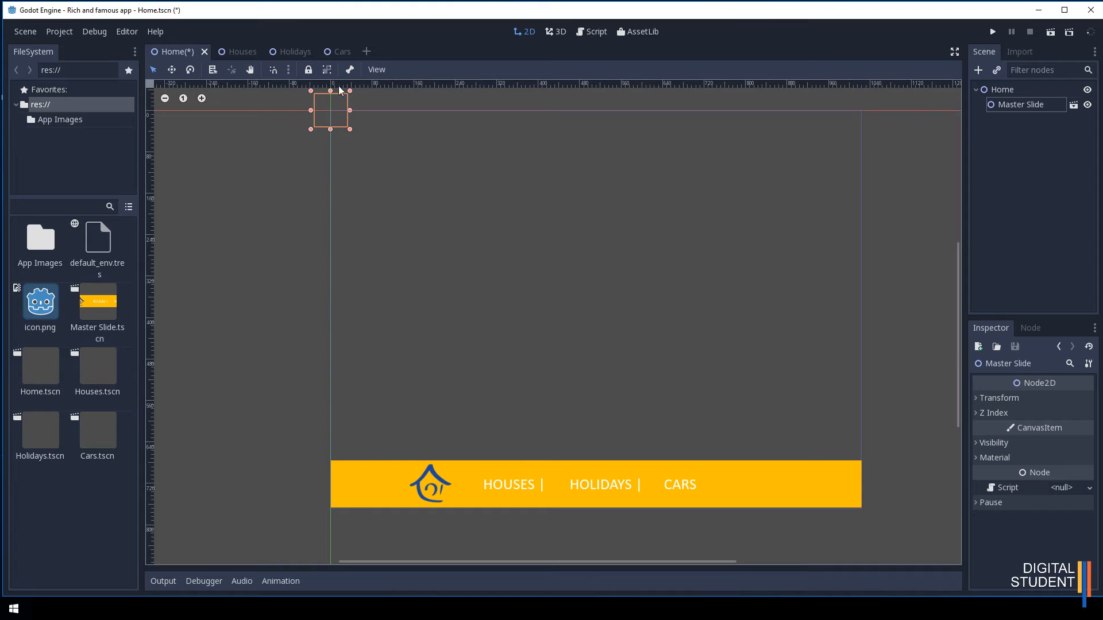
Step: Instance Master Slide.tscn as a child of the Houses scene's root node
left_click(239, 52)
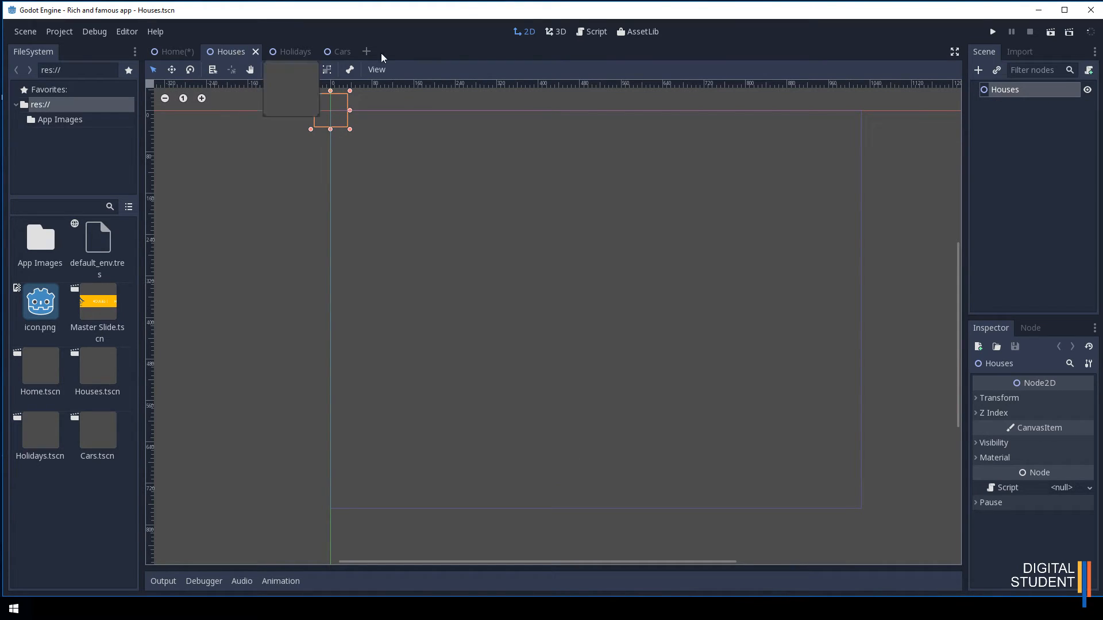
left_click(995, 70)
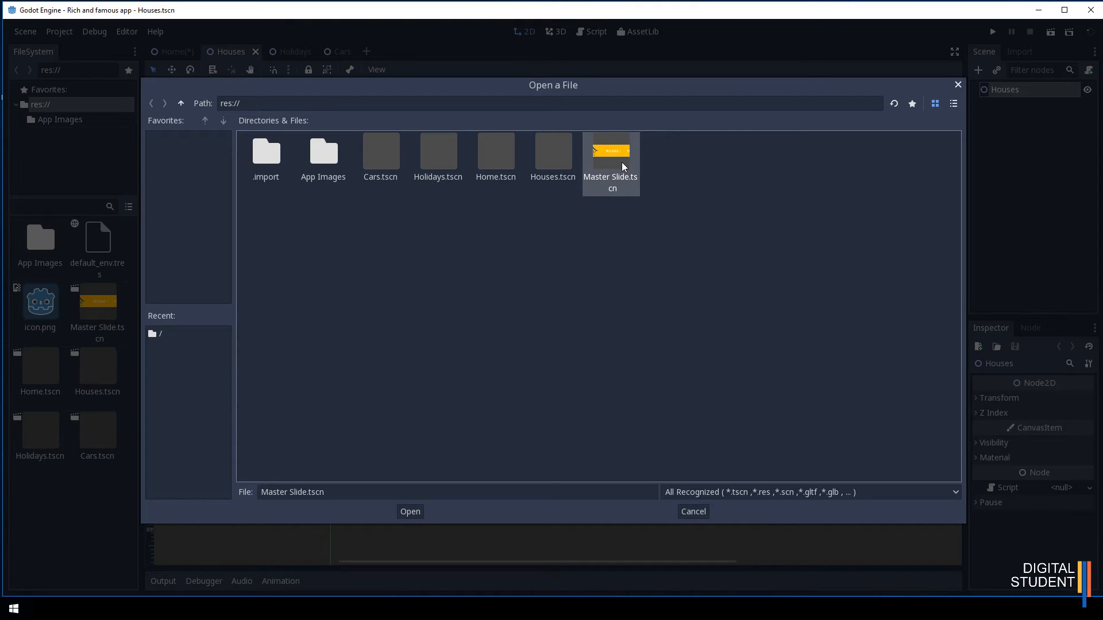
left_click(410, 511)
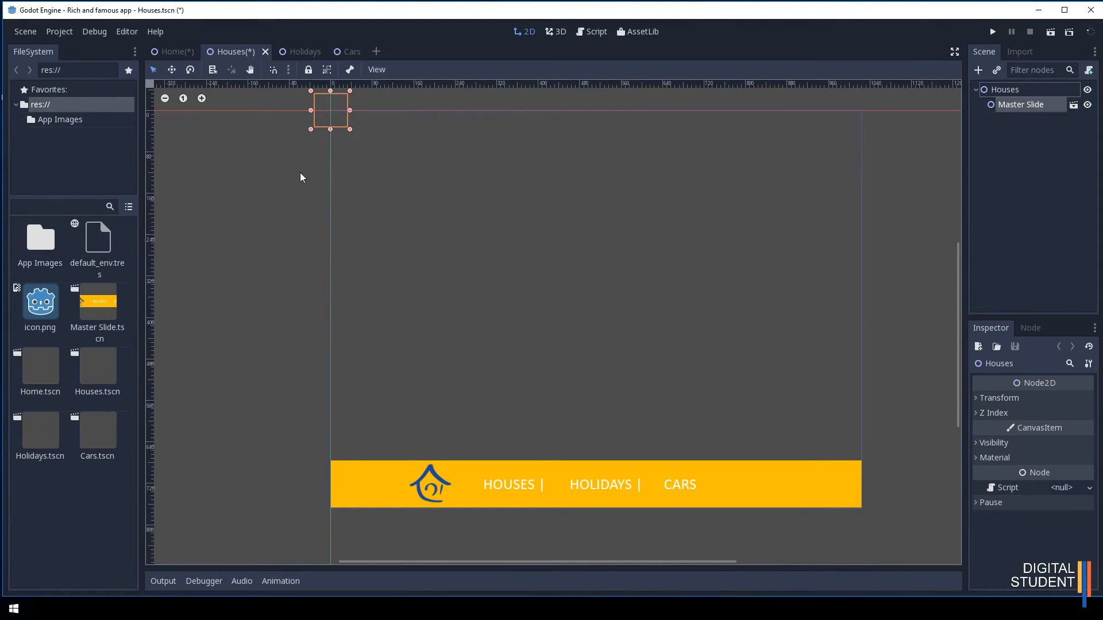
Step: Instance Master Slide.tscn as a child of the Holidays scene's root node
left_click(311, 50)
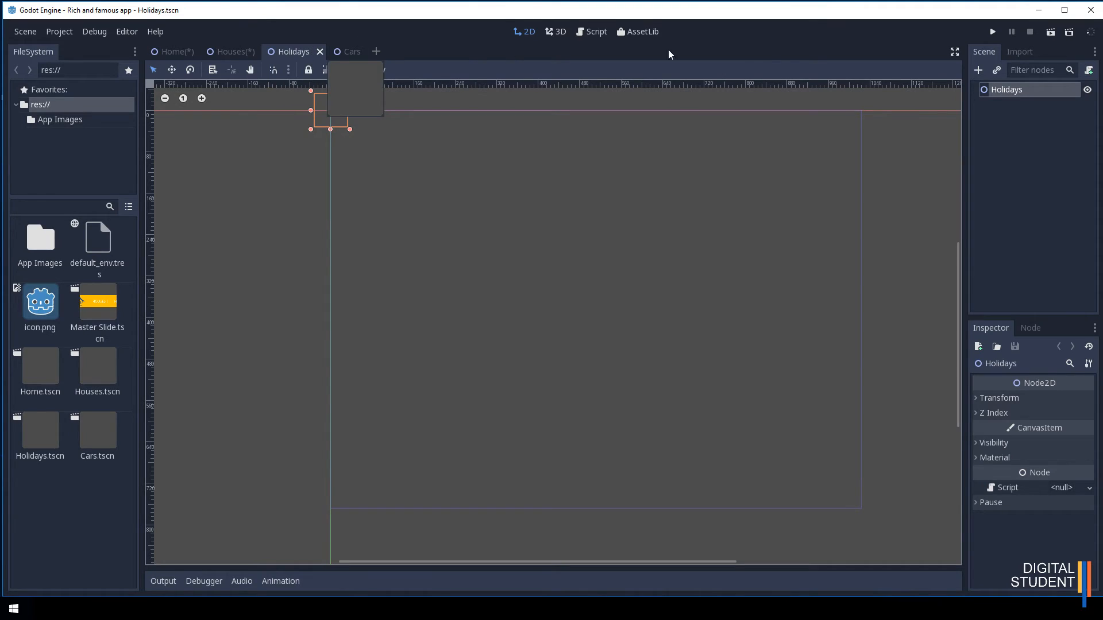
left_click(996, 70)
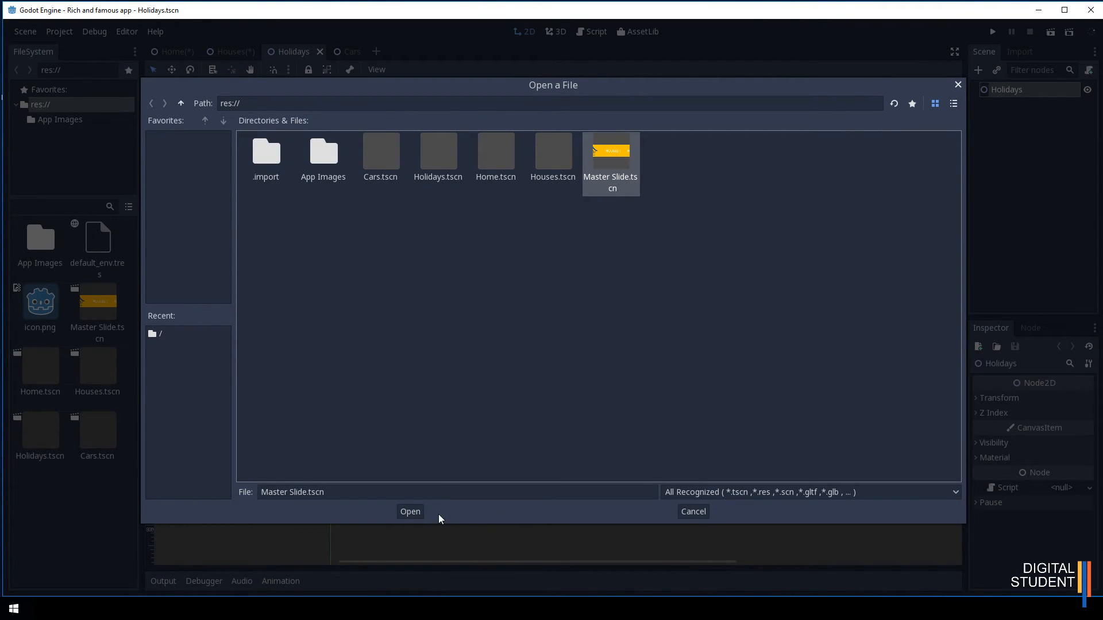
left_click(419, 511)
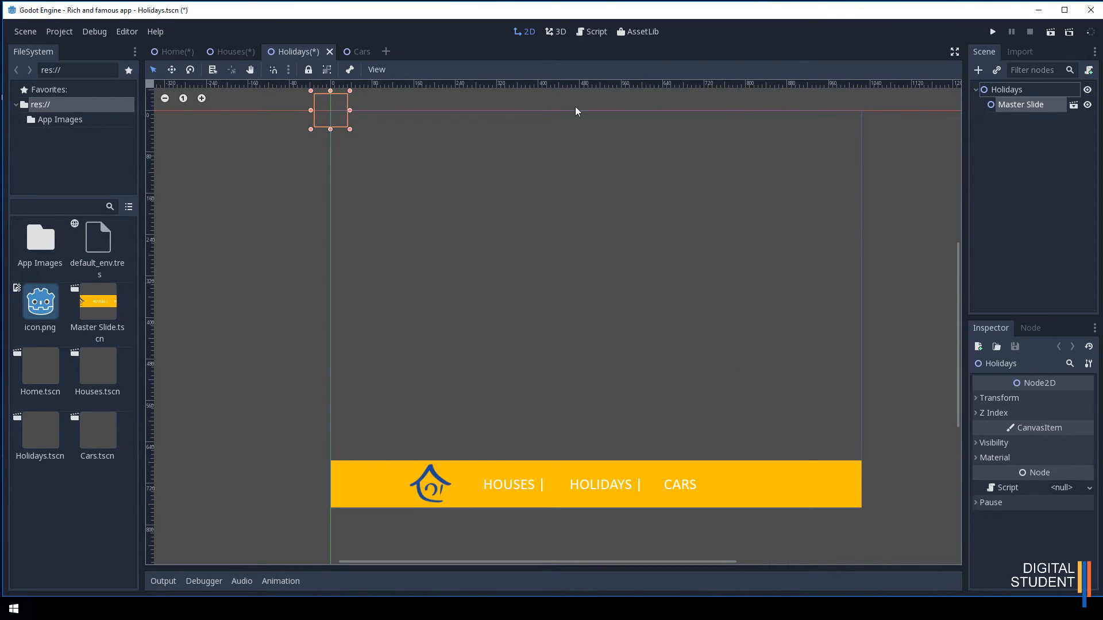
Step: Instance Master Slide.tscn as a child of the Cars scene's root node and save all open scenes
left_click(358, 52)
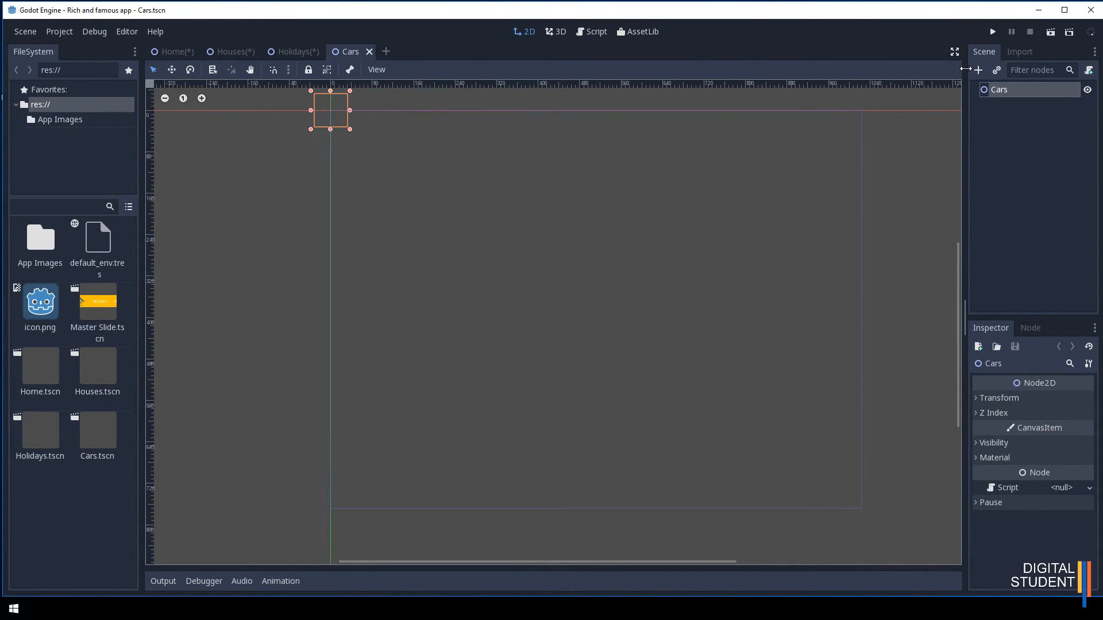
left_click(994, 71)
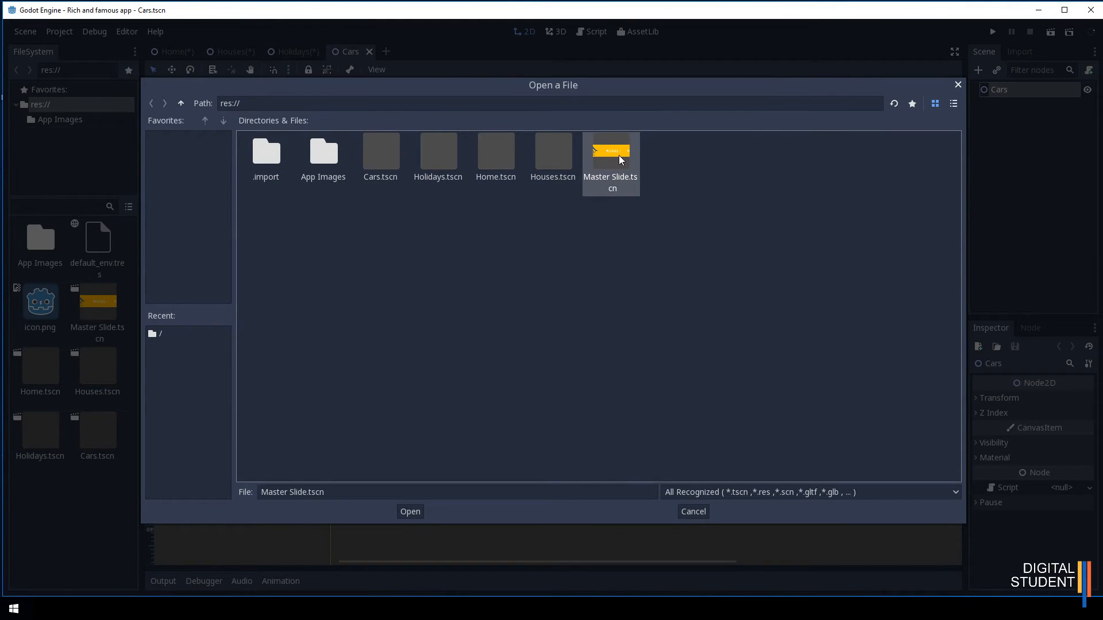
left_click(412, 512)
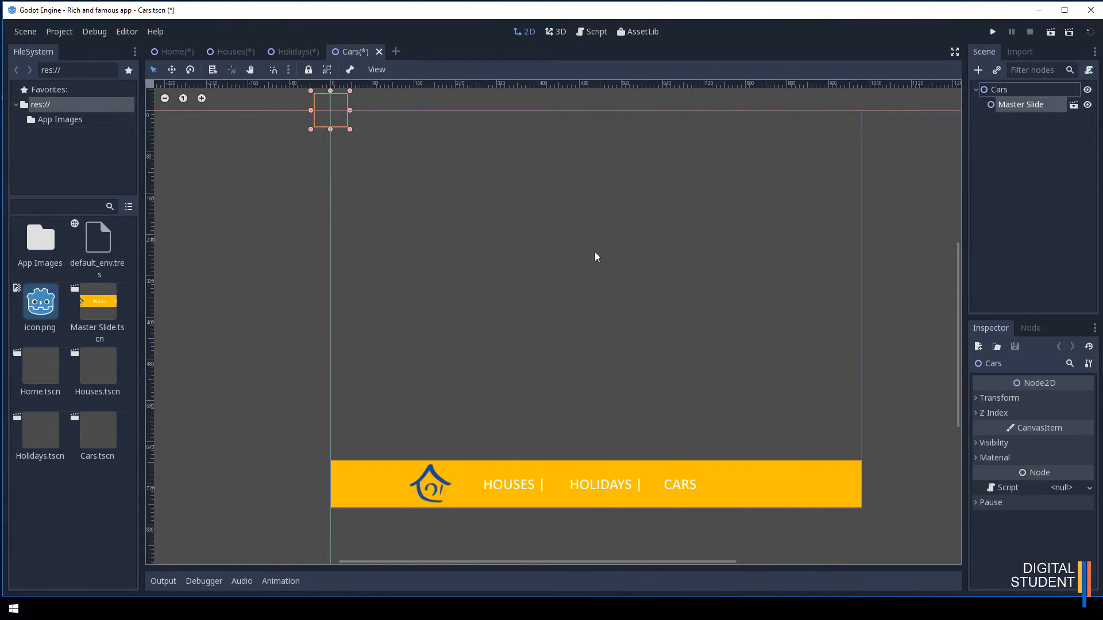
left_click(26, 32)
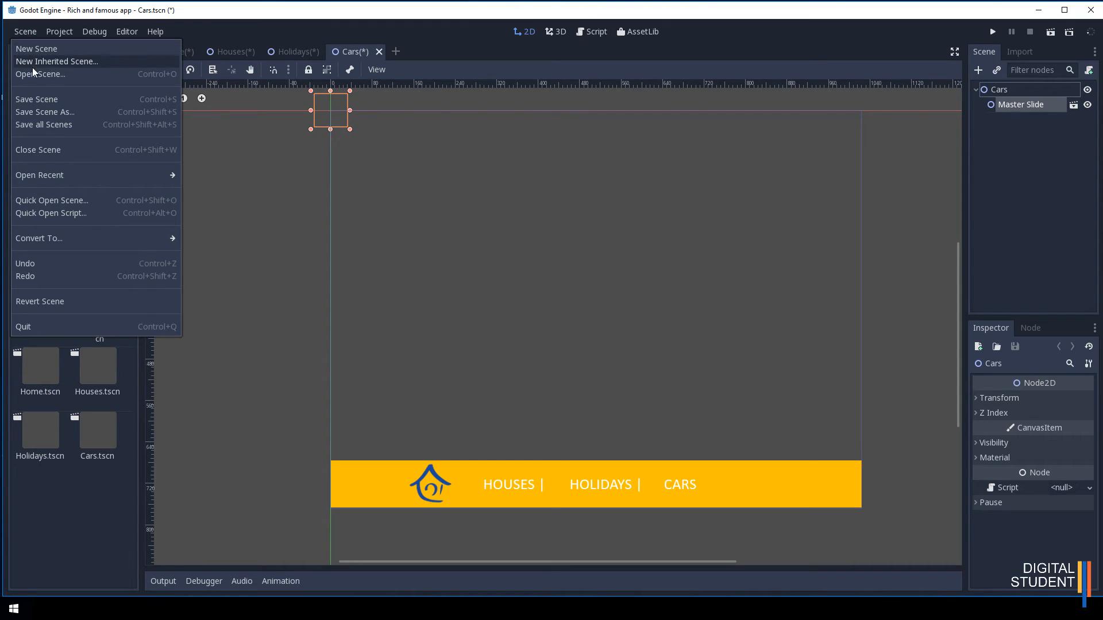
left_click(33, 127)
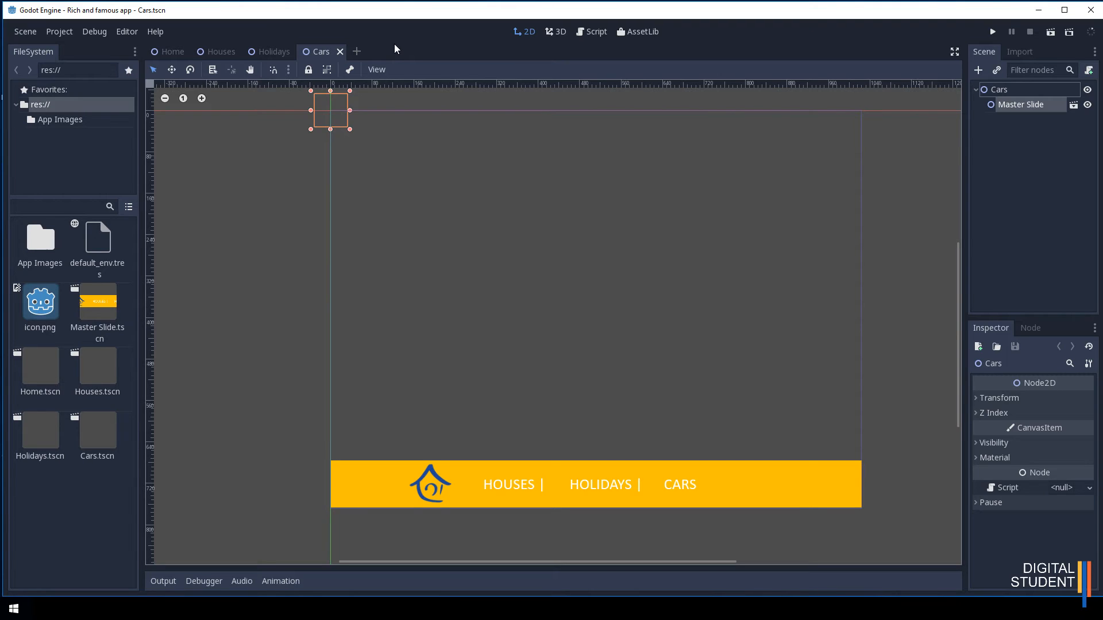
Step: Run the project, check the yellow navigation bar's button hover effects in the running app, and close it
left_click(993, 31)
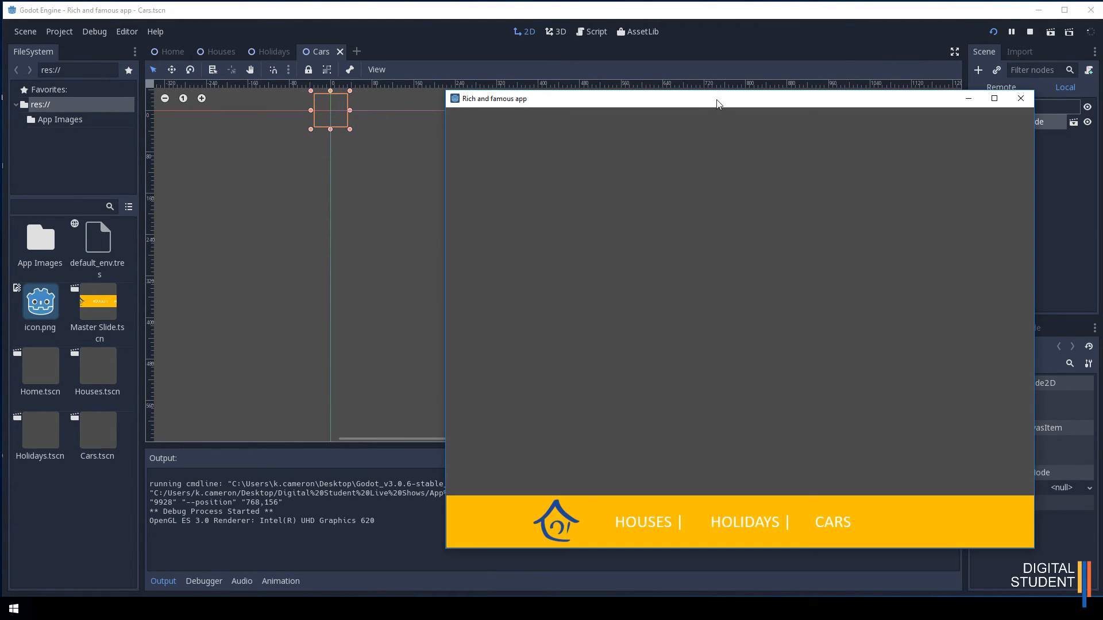
left_click_drag(717, 104, 669, 70)
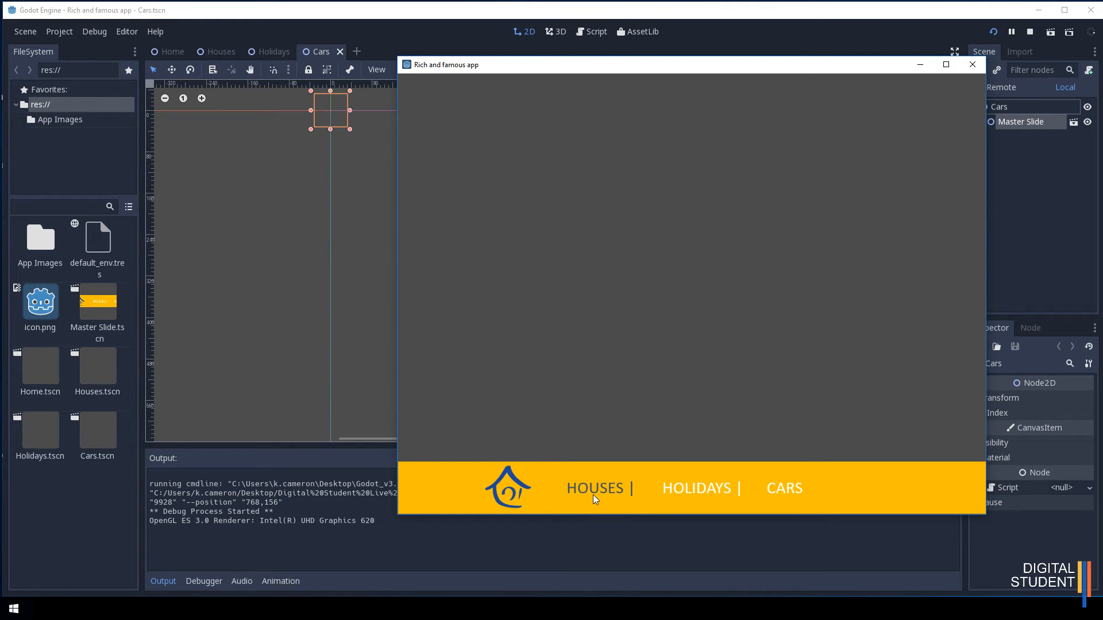
left_click(969, 63)
left_click(387, 186)
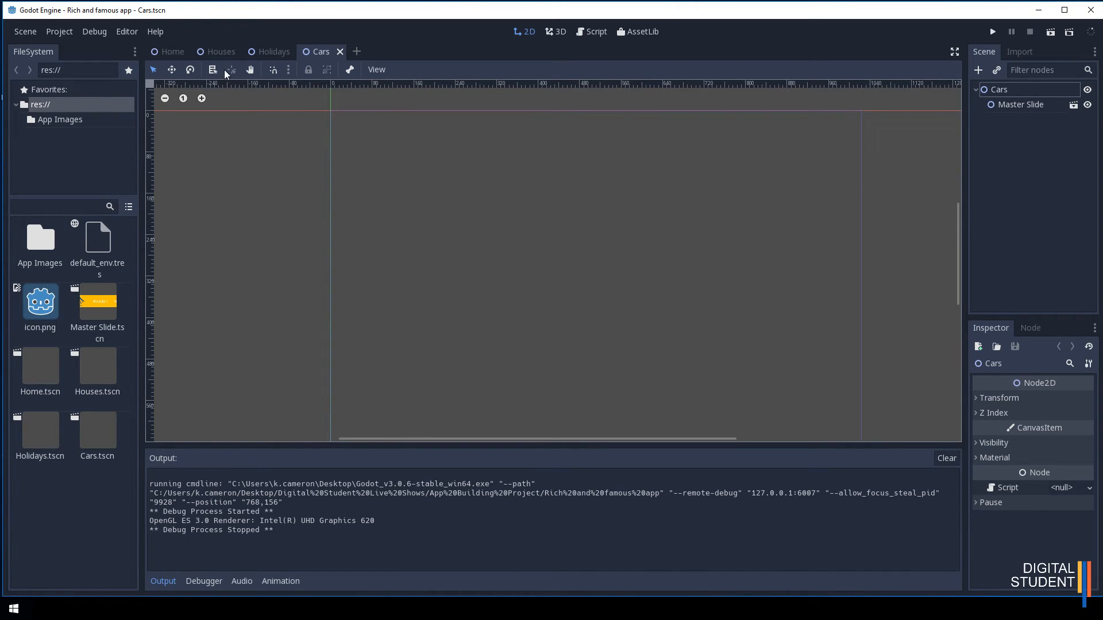
Step: Return to the Home scene and check its planned design on slide 2 of the App Planning presentation in PowerPoint
left_click(167, 50)
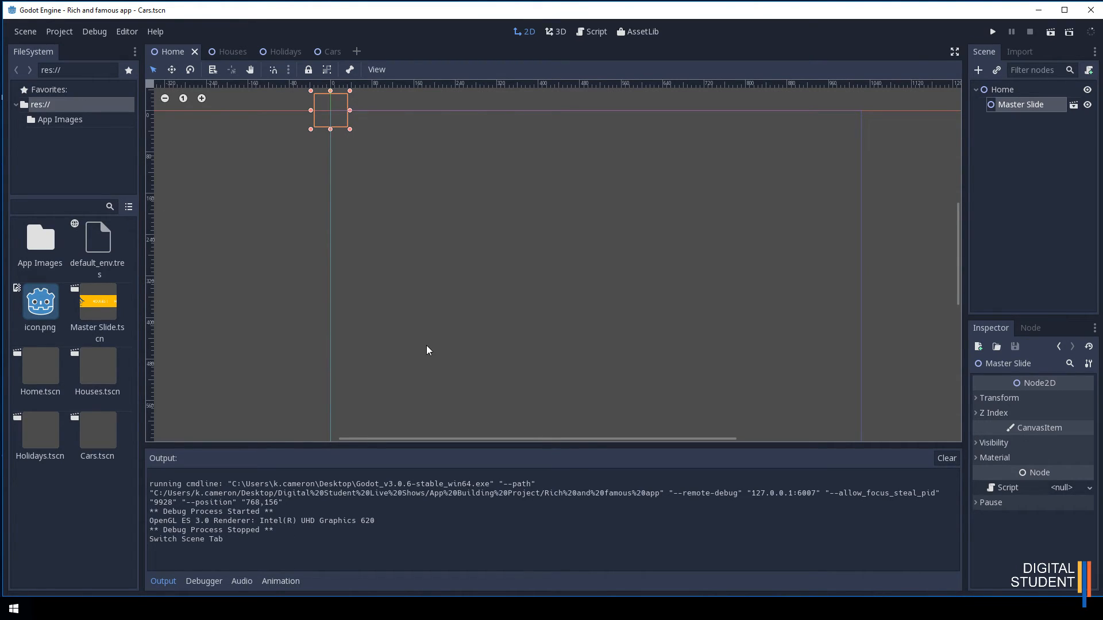
left_click(417, 367)
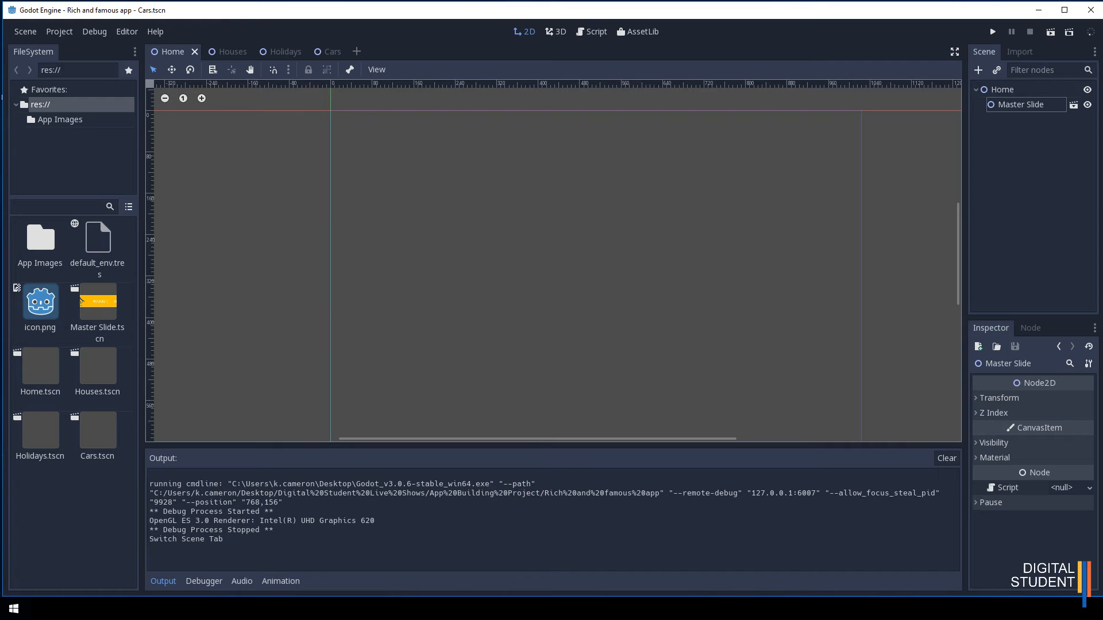
mouse_move(127, 609)
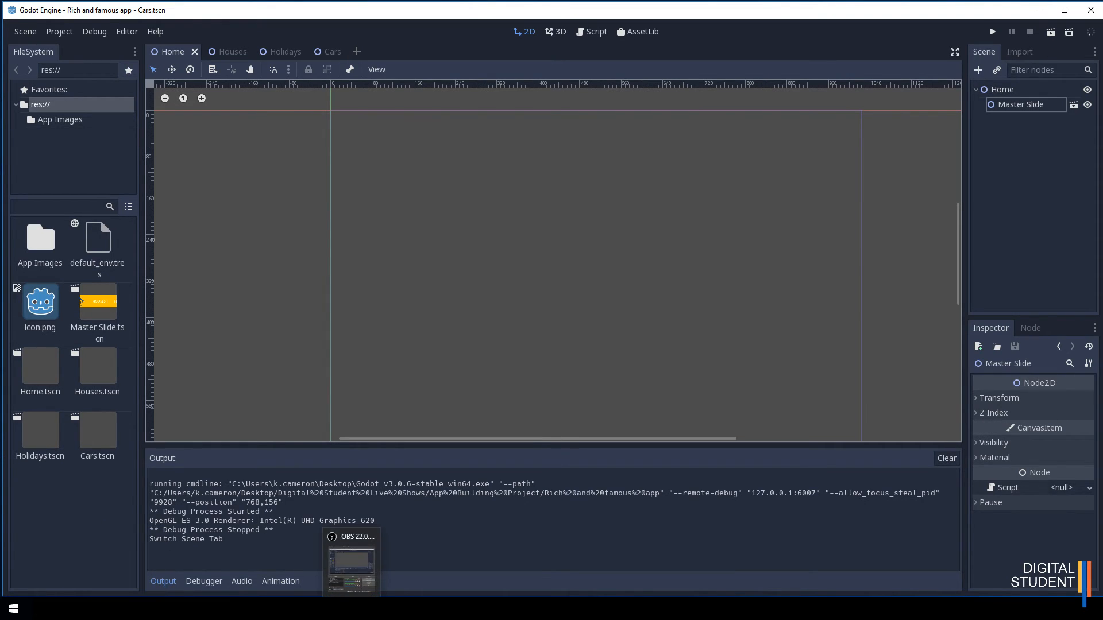
left_click(361, 609)
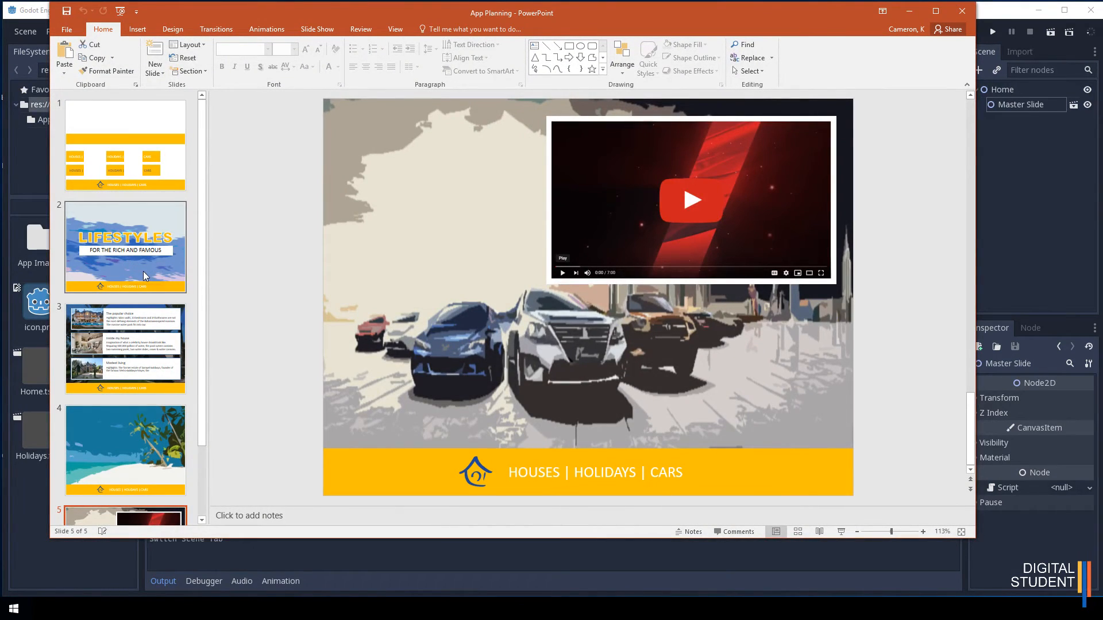
left_click(126, 253)
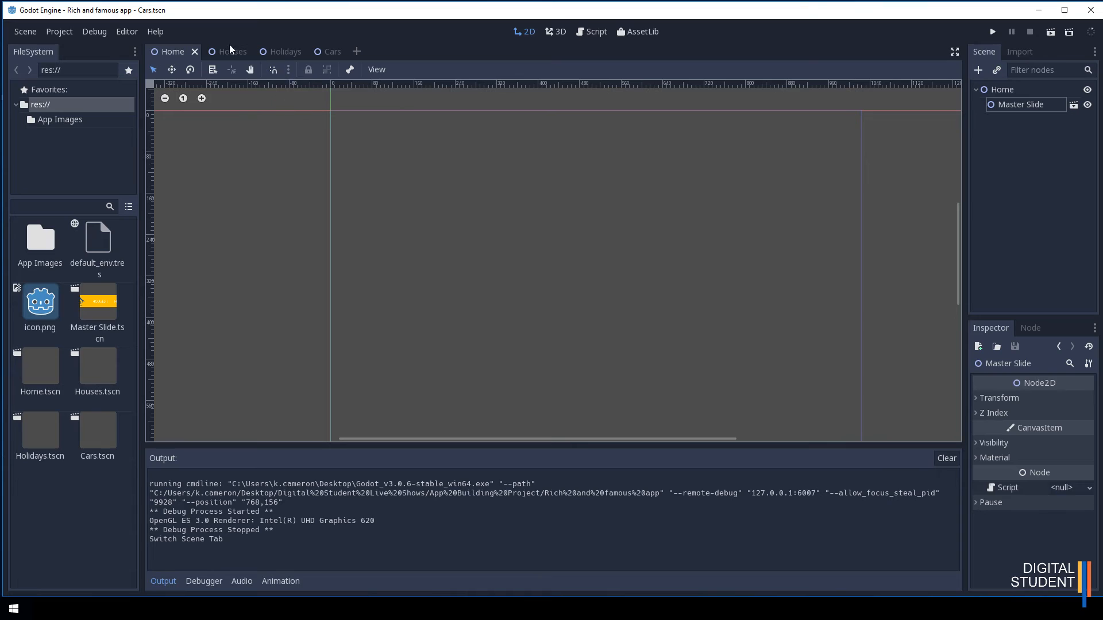
Step: Add a Sprite node under the Home root node and assign Home Background.png from the App Images folder as its texture
double_click(44, 244)
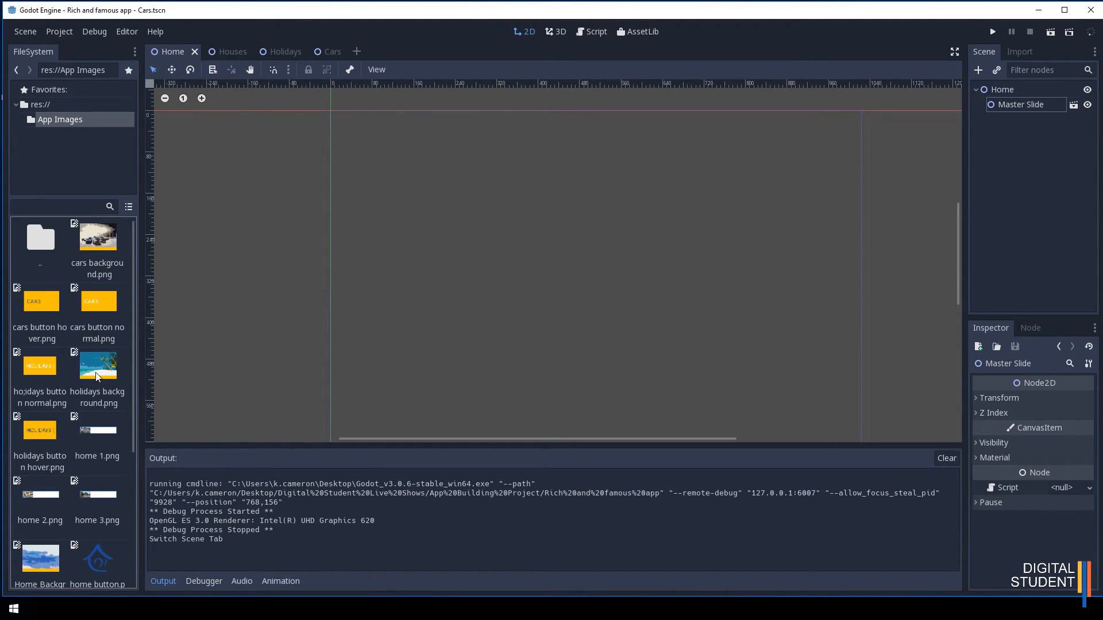
scroll(96, 377, "down", 2)
left_click(40, 518)
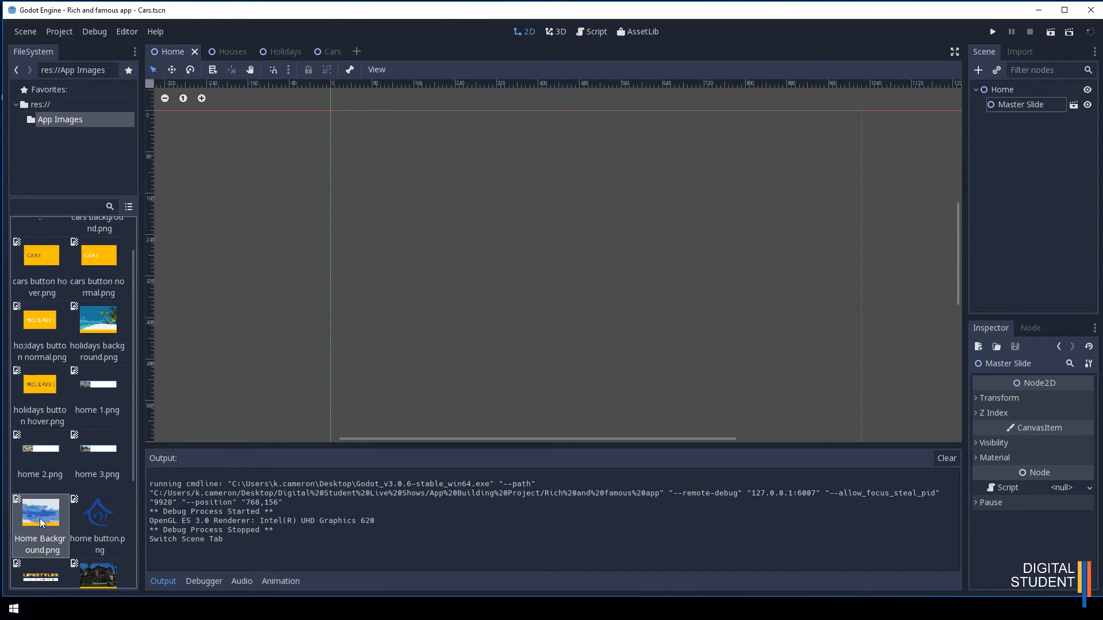
left_click_drag(37, 509, 1011, 136)
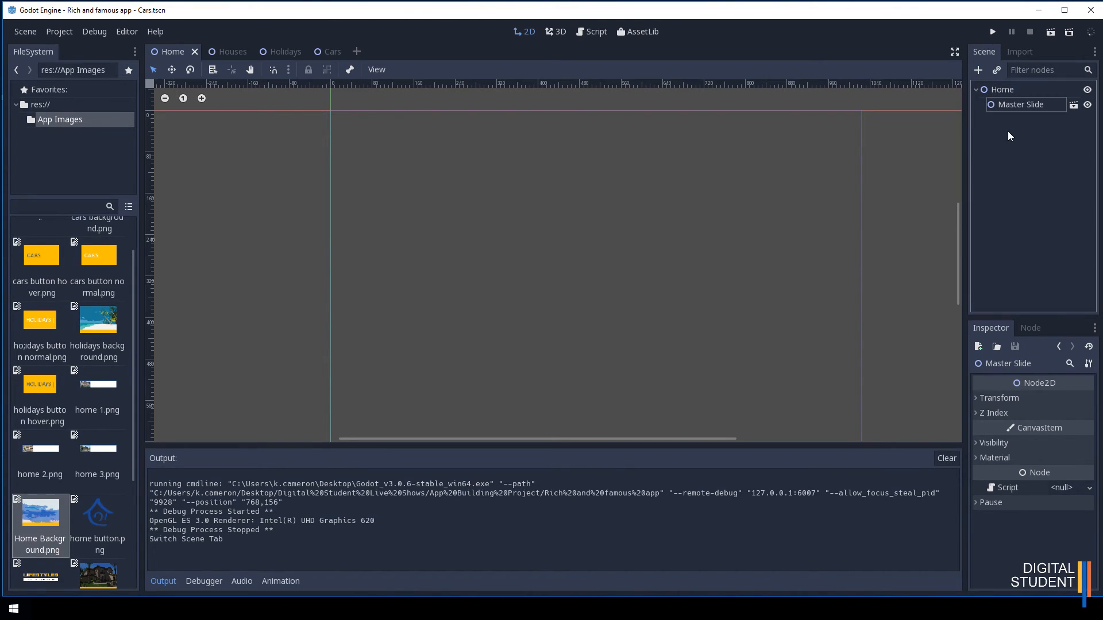
left_click(1000, 89)
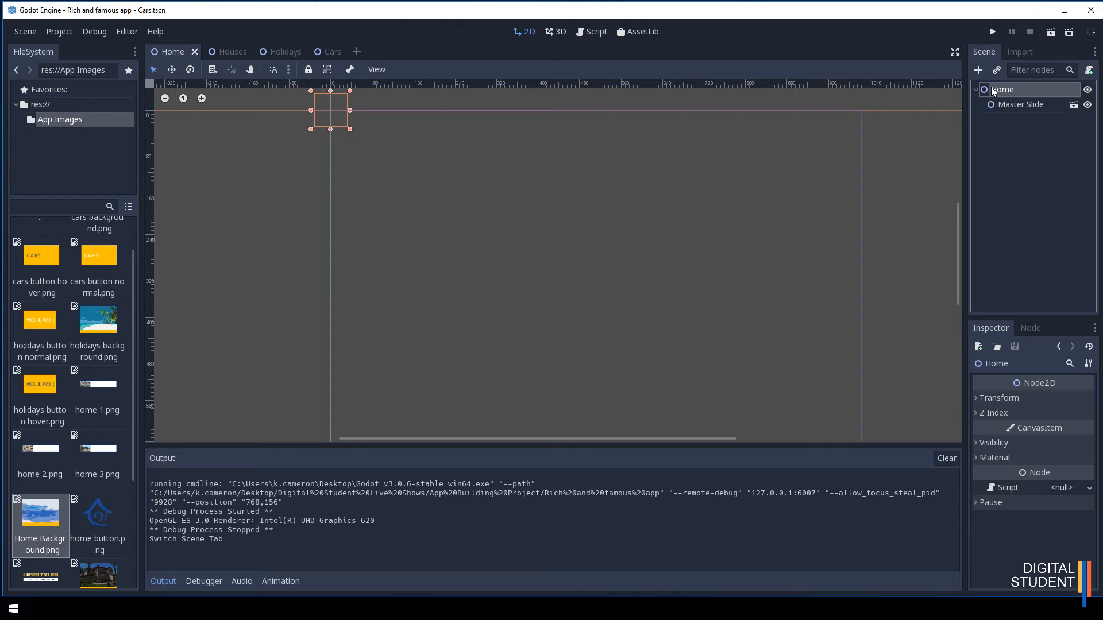
left_click(976, 67)
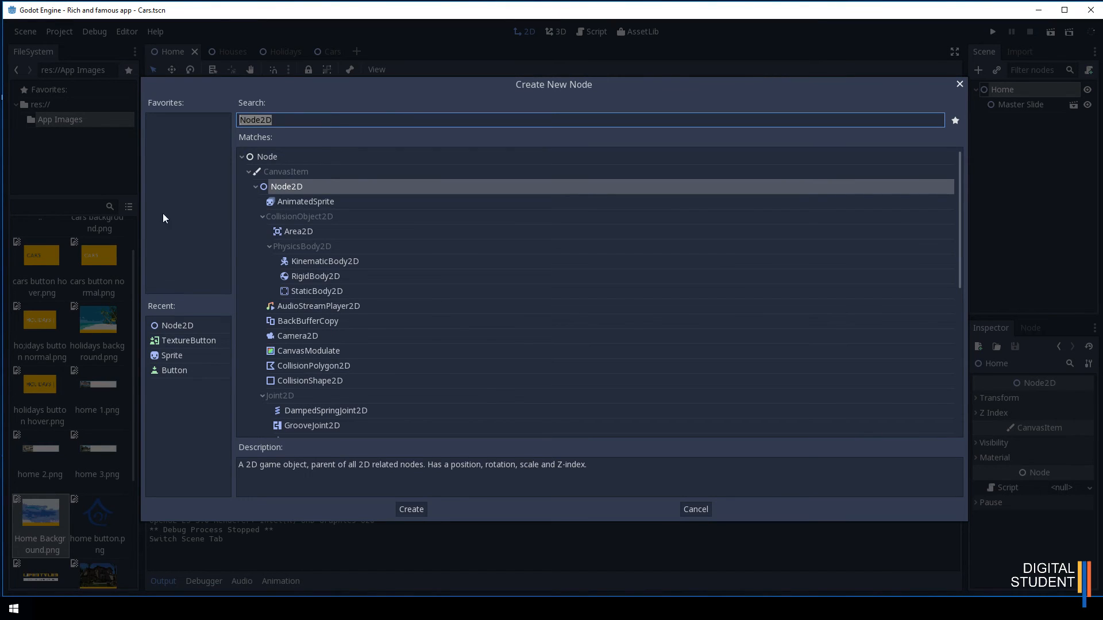
left_click(175, 356)
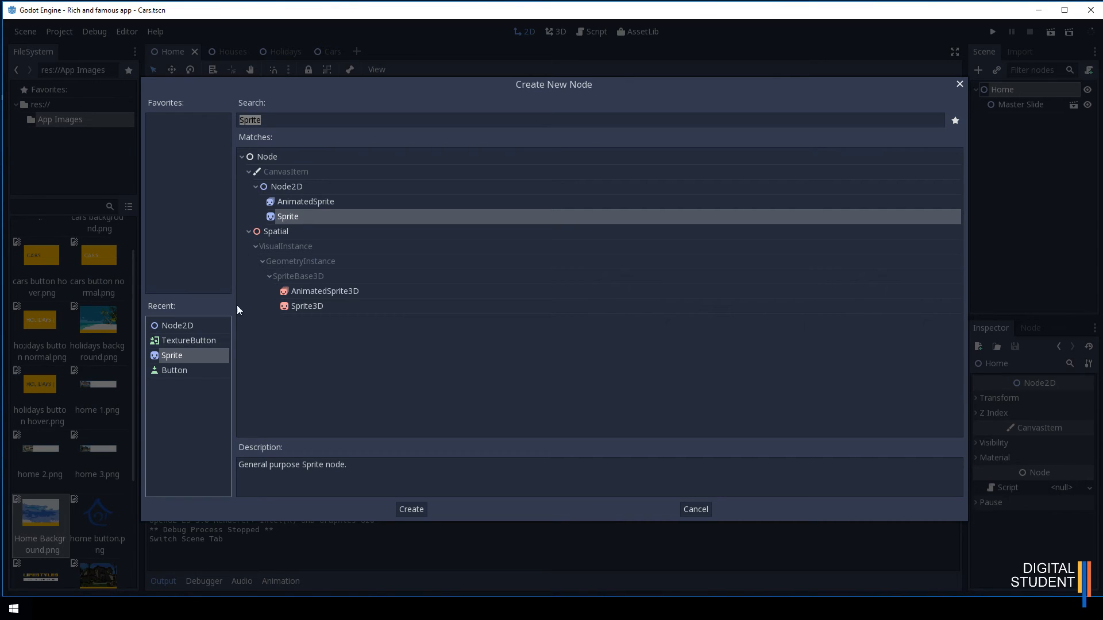
double_click(164, 355)
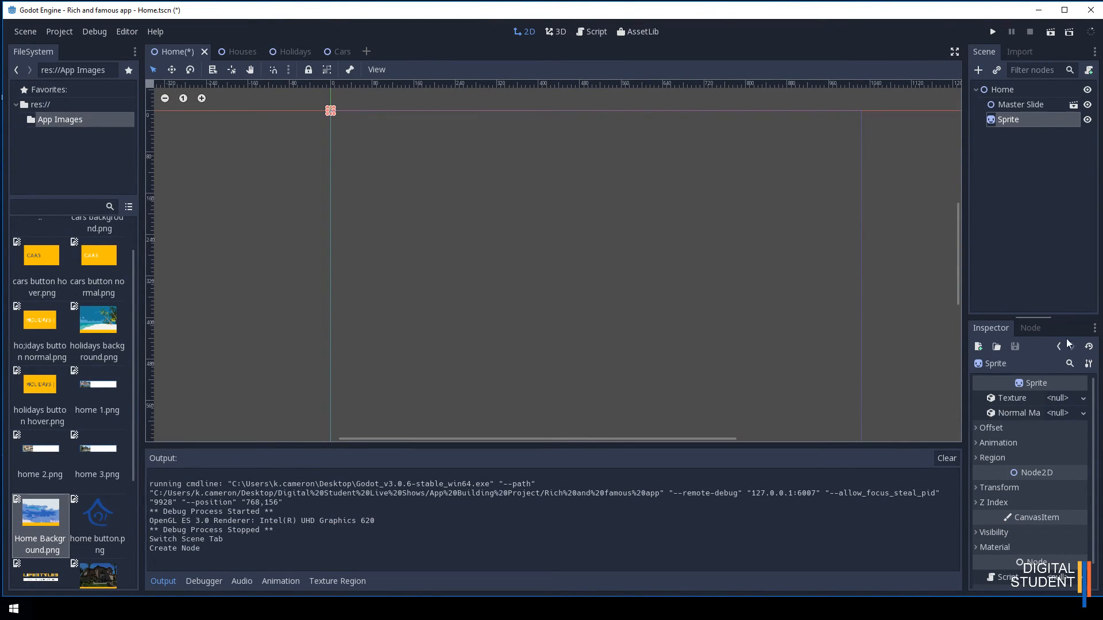
left_click_drag(44, 520, 1065, 404)
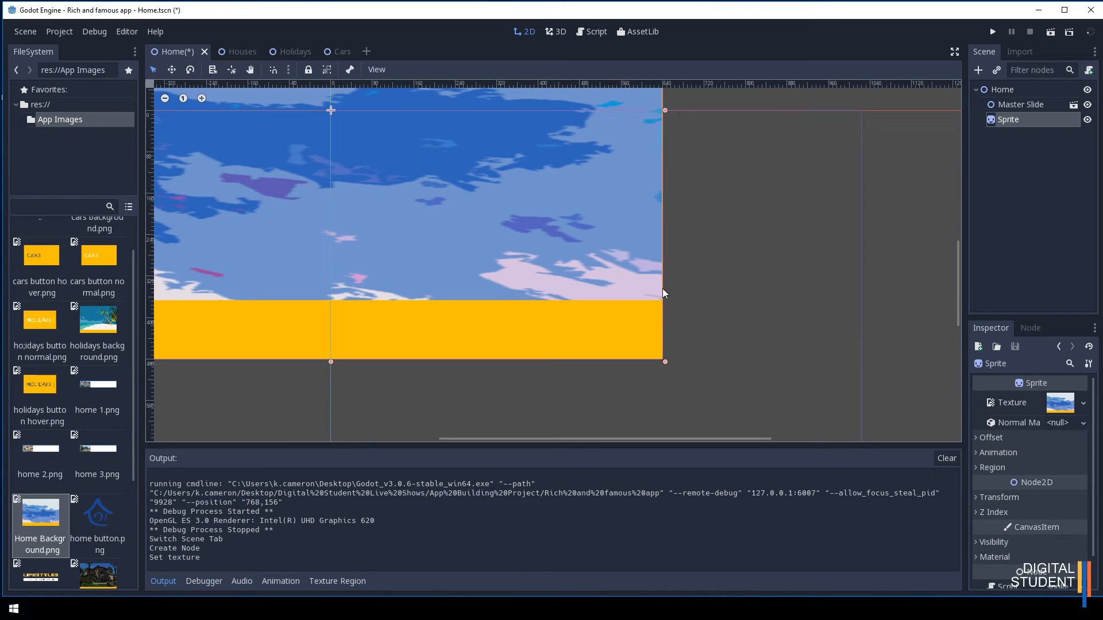
Step: Move and scale the background sprite to fill the app frame, and reorder Master Slide below Sprite in the scene tree
scroll(658, 295, "down", 8)
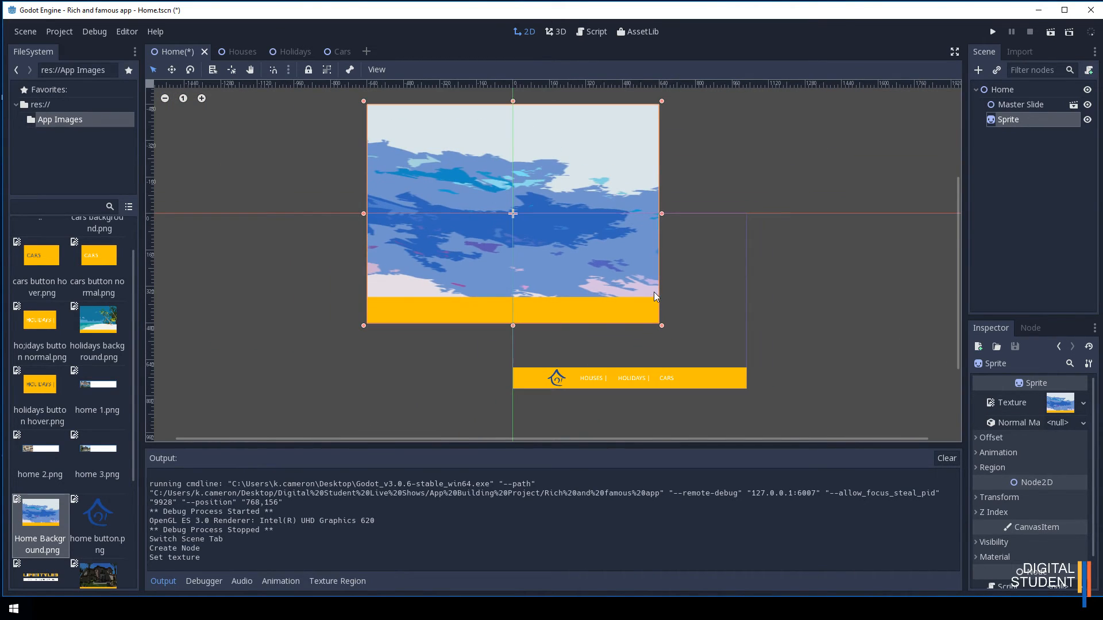
left_click_drag(562, 256, 590, 320)
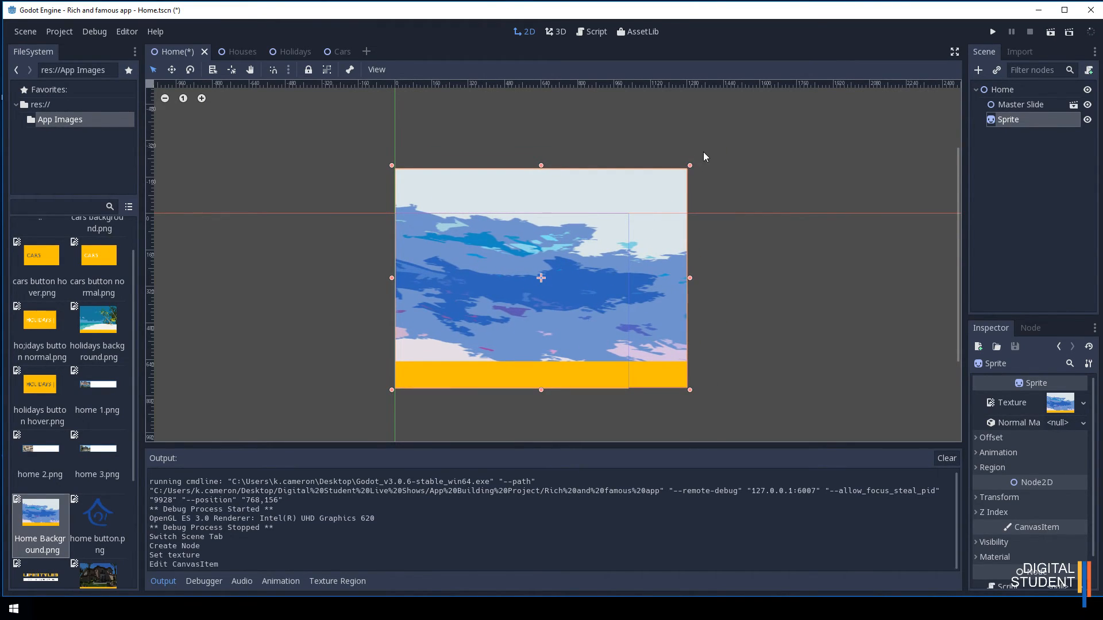
left_click_drag(688, 167, 627, 224)
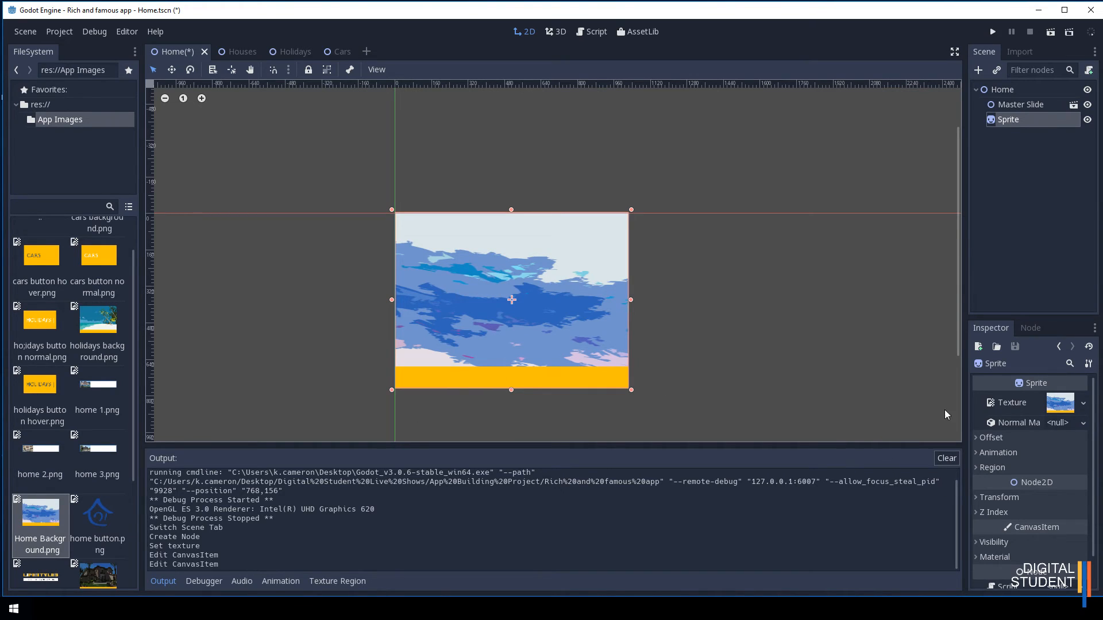
left_click(1013, 105)
left_click_drag(1013, 105, 1011, 126)
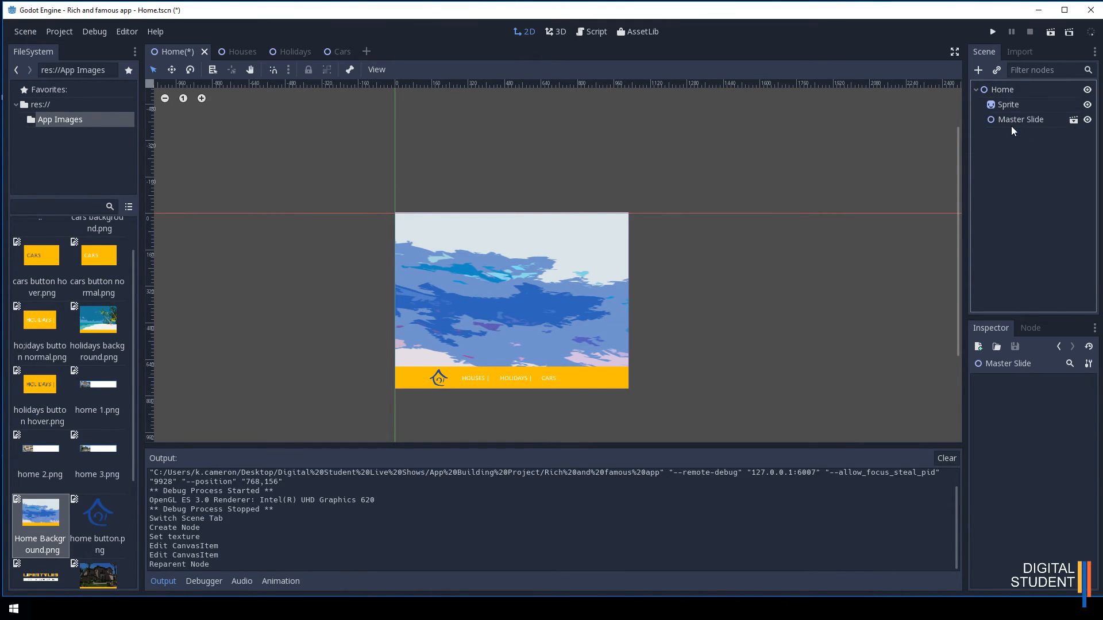
Step: Nudge the background sprite vertically until its edges line up with the app frame and navigation bar, and deselect it
scroll(534, 384, "down", 6)
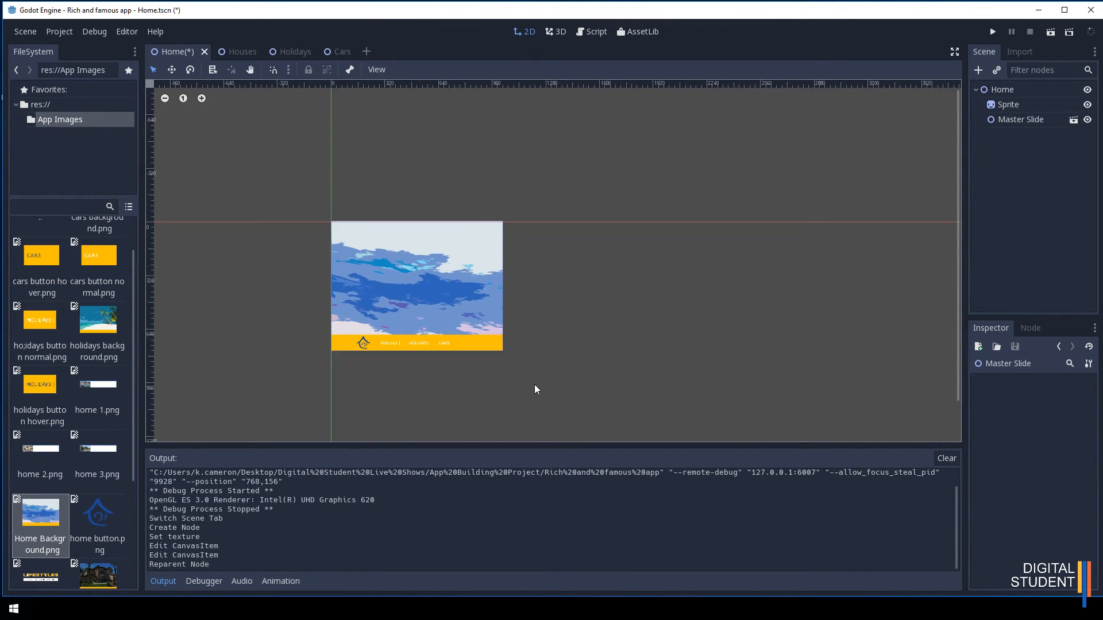
scroll(535, 385, "up", 14)
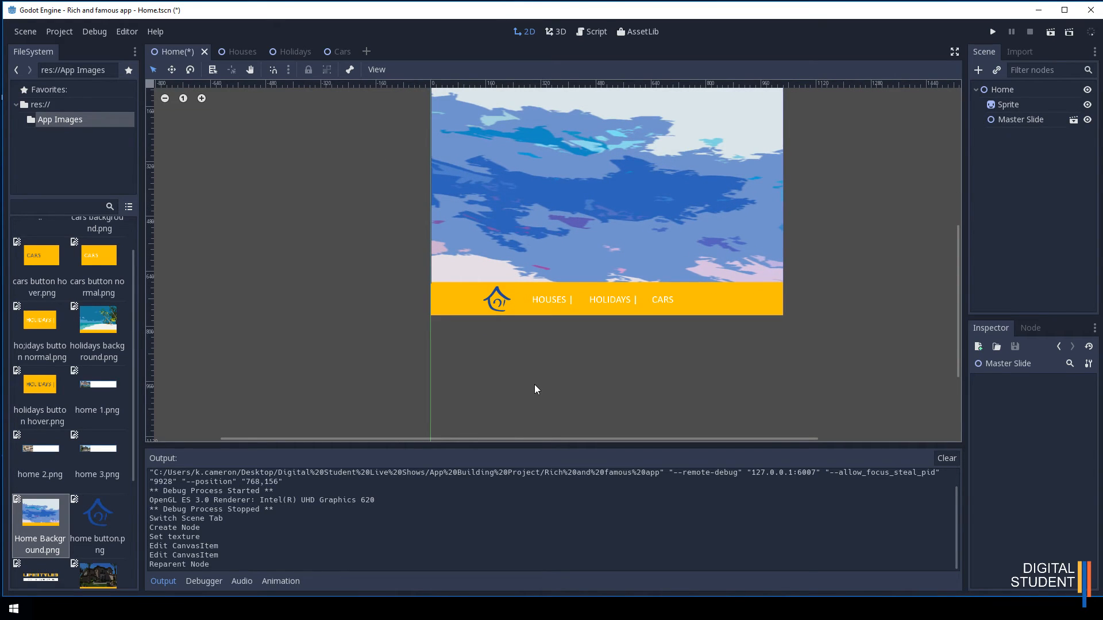
scroll(534, 385, "up", 4)
middle_click_drag(542, 366, 528, 104)
scroll(529, 104, "up", 4)
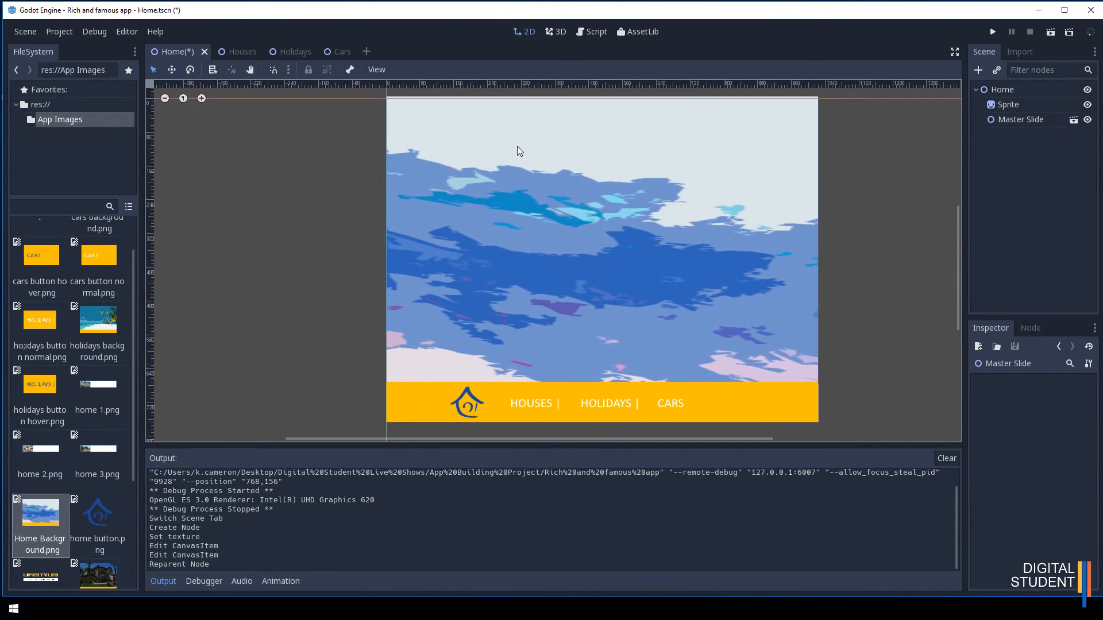
left_click(567, 221)
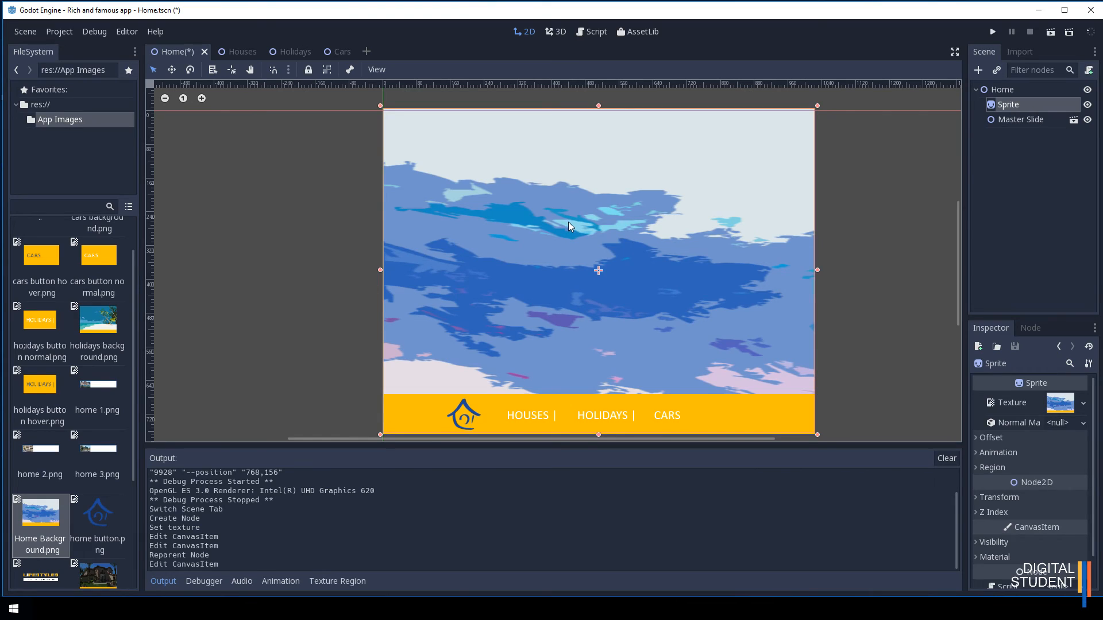
key("Left")
key("Right")
key("Down")
key("Down")
key("Down")
key("Down")
key("Down")
key("Down")
key("Down")
key("Down")
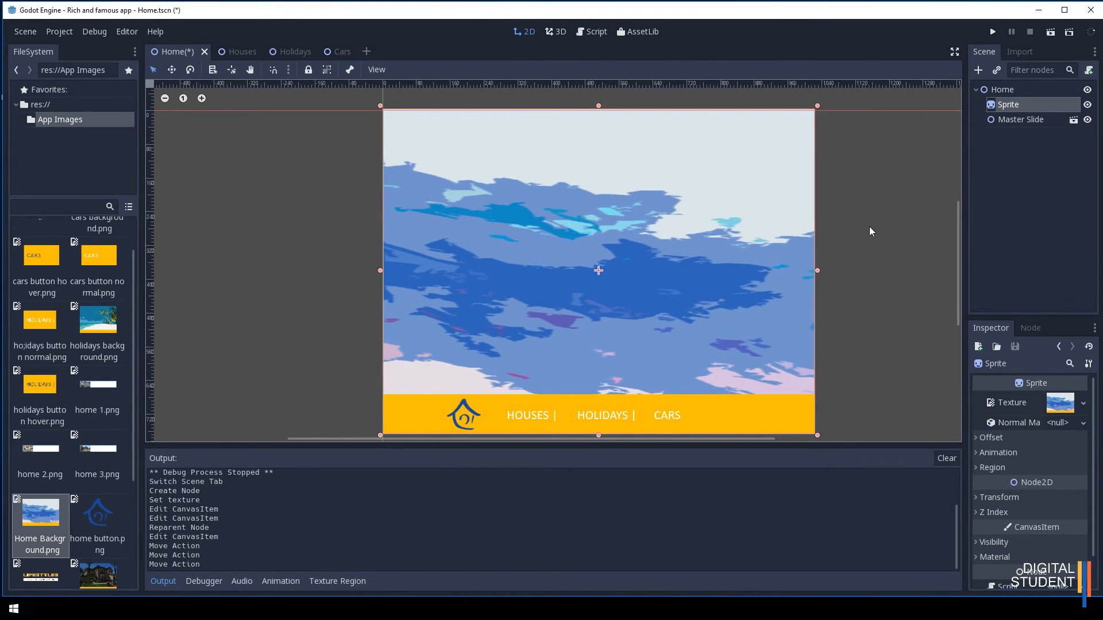
key("Up")
key("Up")
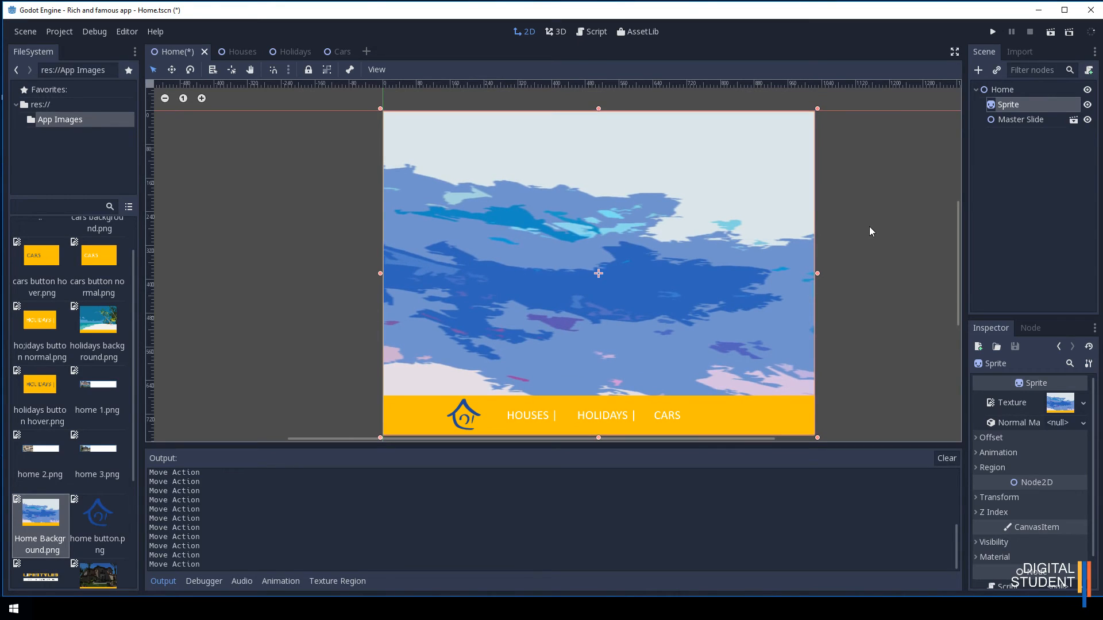
key("Down")
left_click(871, 227)
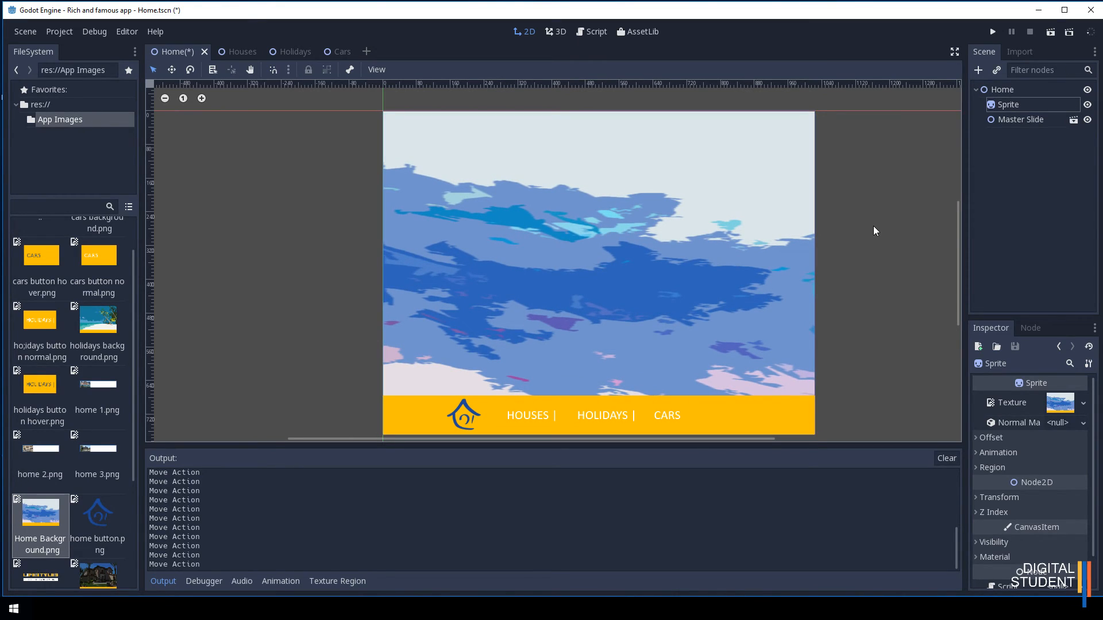
Step: Save the Home scene and test-run the project, closing the app window after checking which scene opens
left_click(26, 31)
left_click(33, 101)
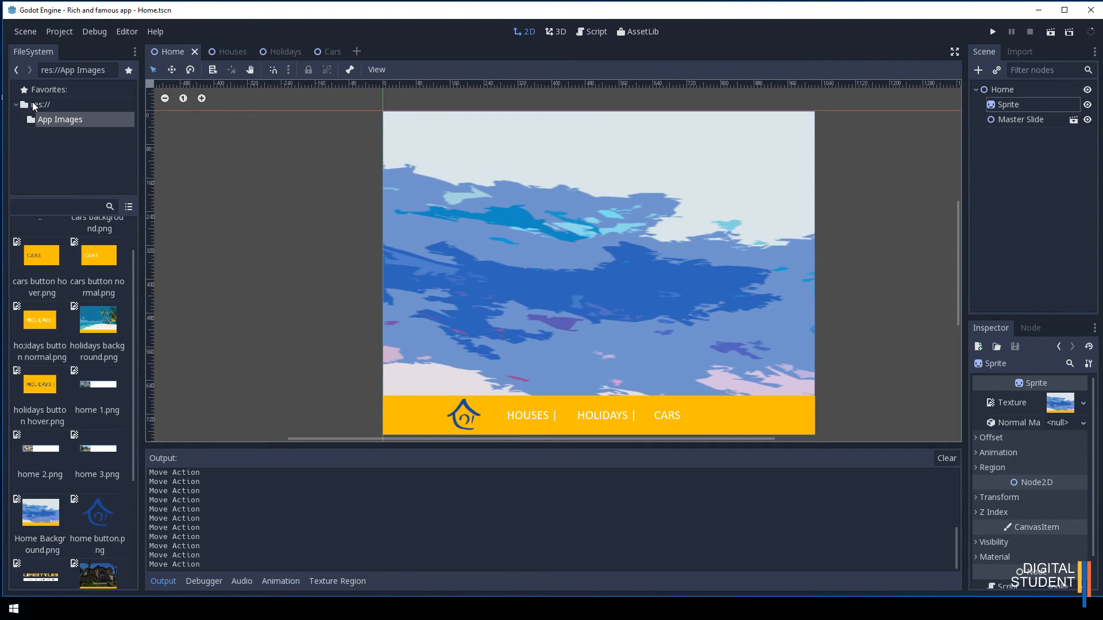
left_click(992, 31)
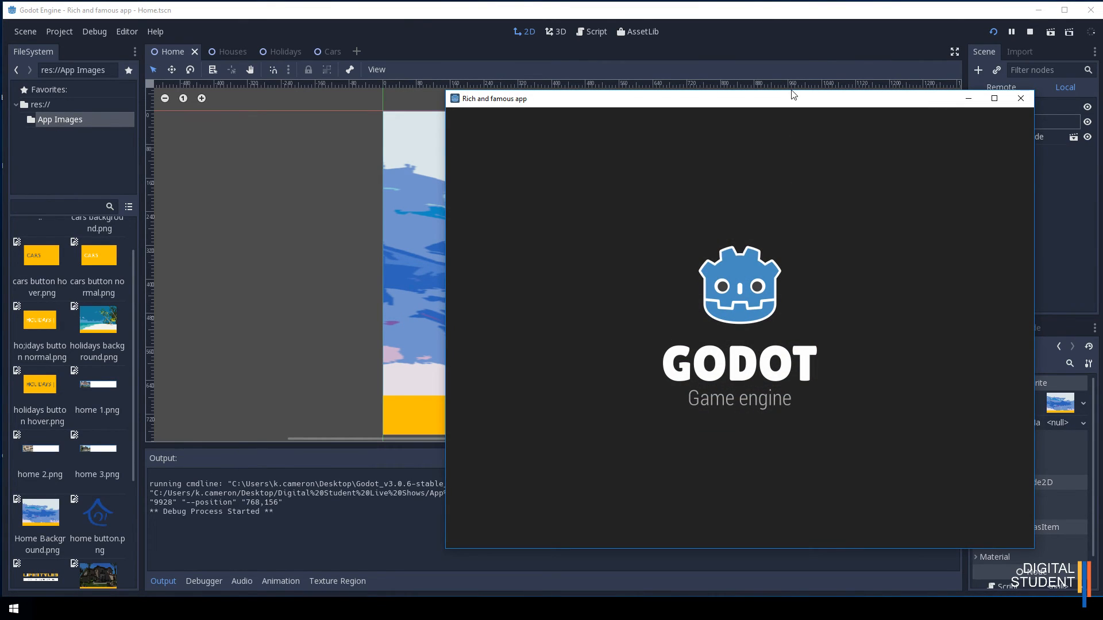
left_click_drag(790, 100, 646, 57)
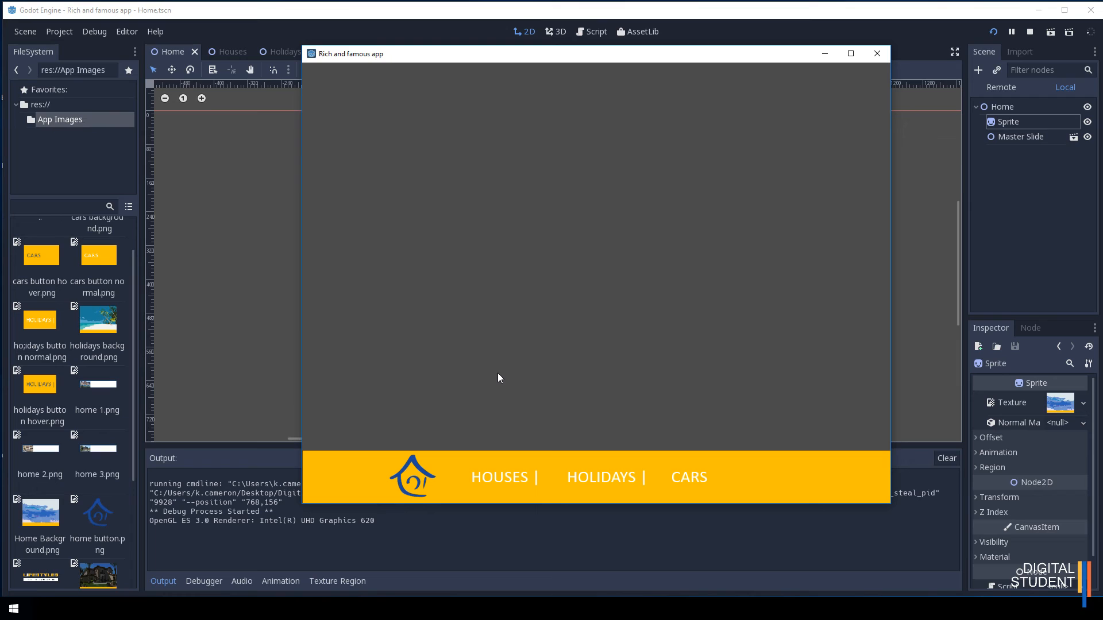
left_click(875, 54)
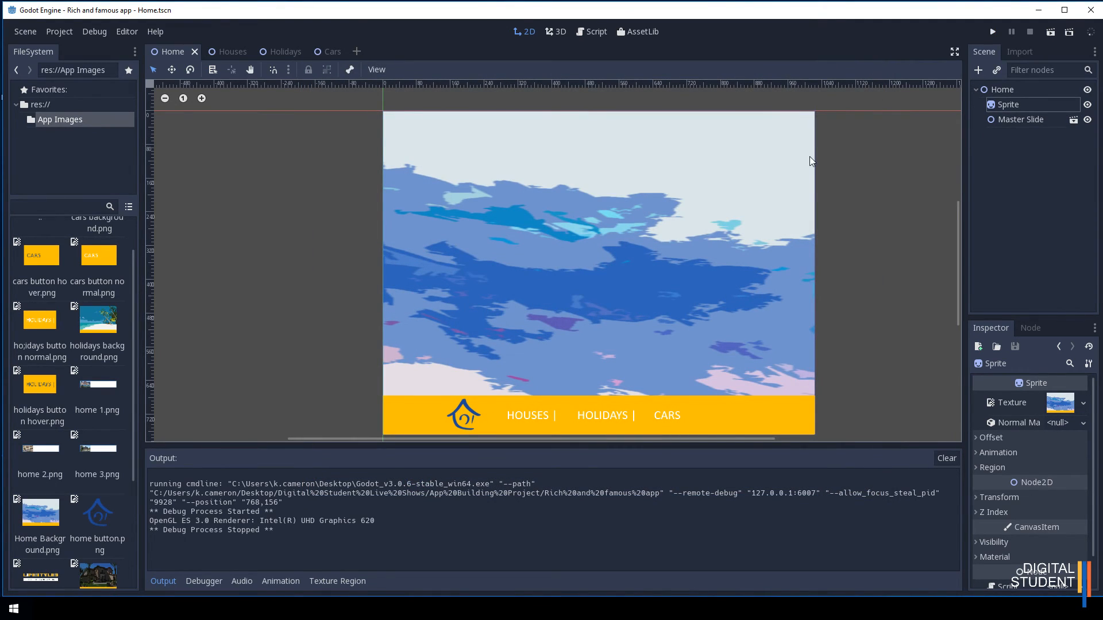
Step: Change the project's main scene to res://Home.tscn in the application run settings
left_click(52, 34)
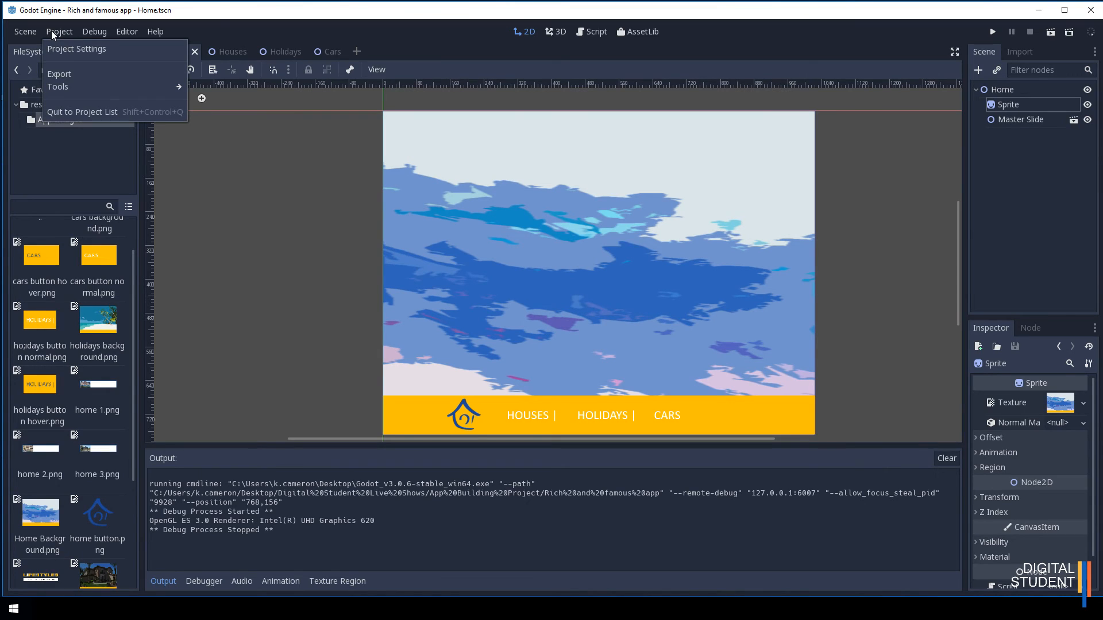
left_click(63, 50)
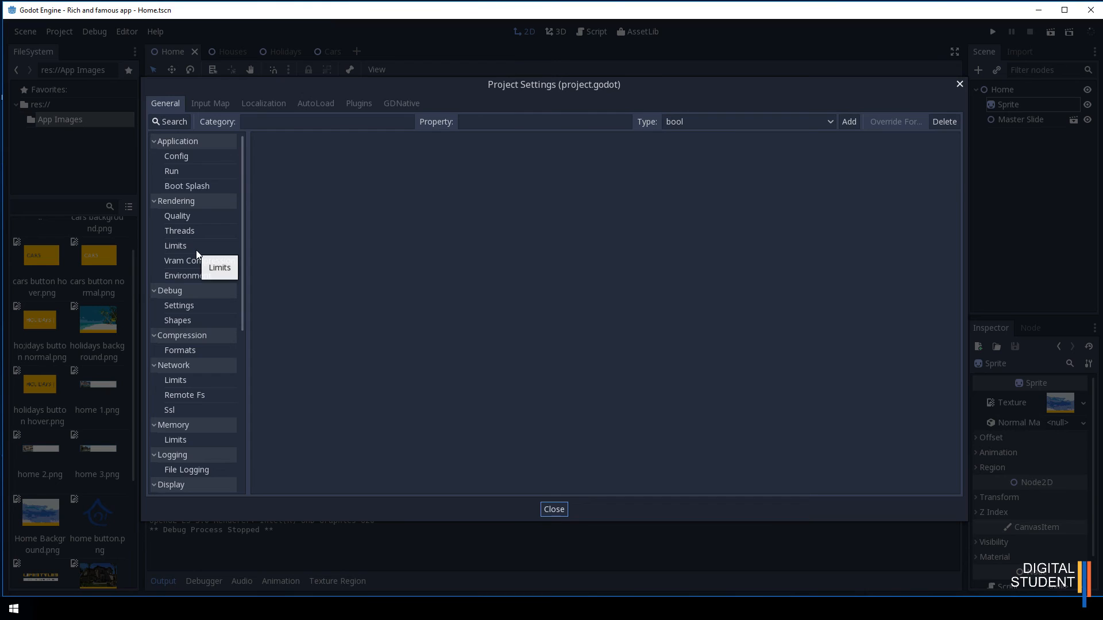
scroll(195, 254, "down", 3)
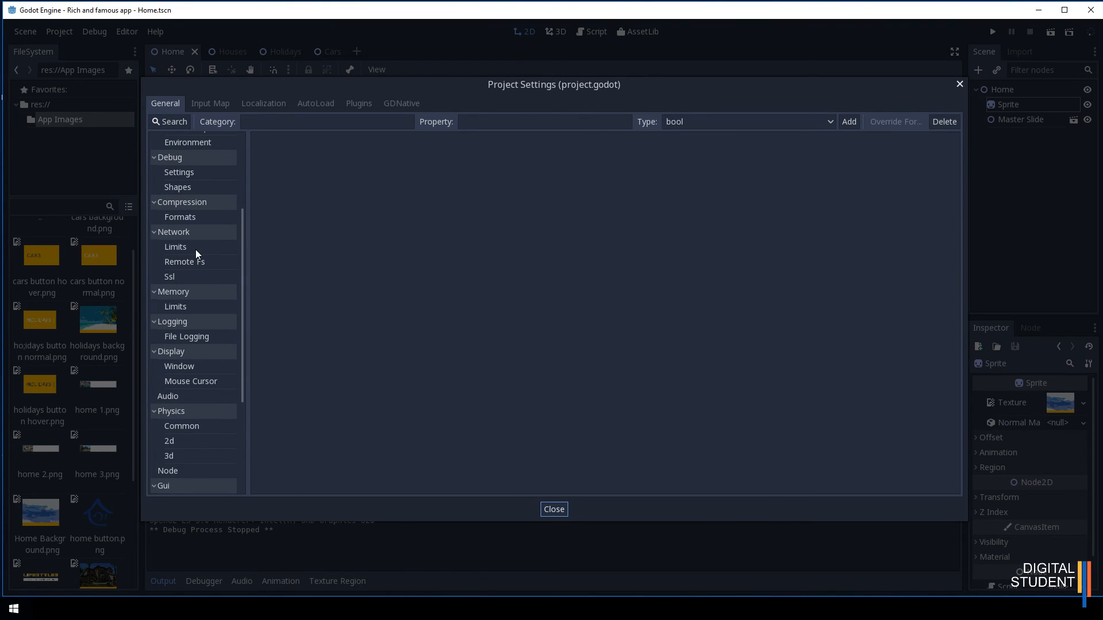
left_click(178, 368)
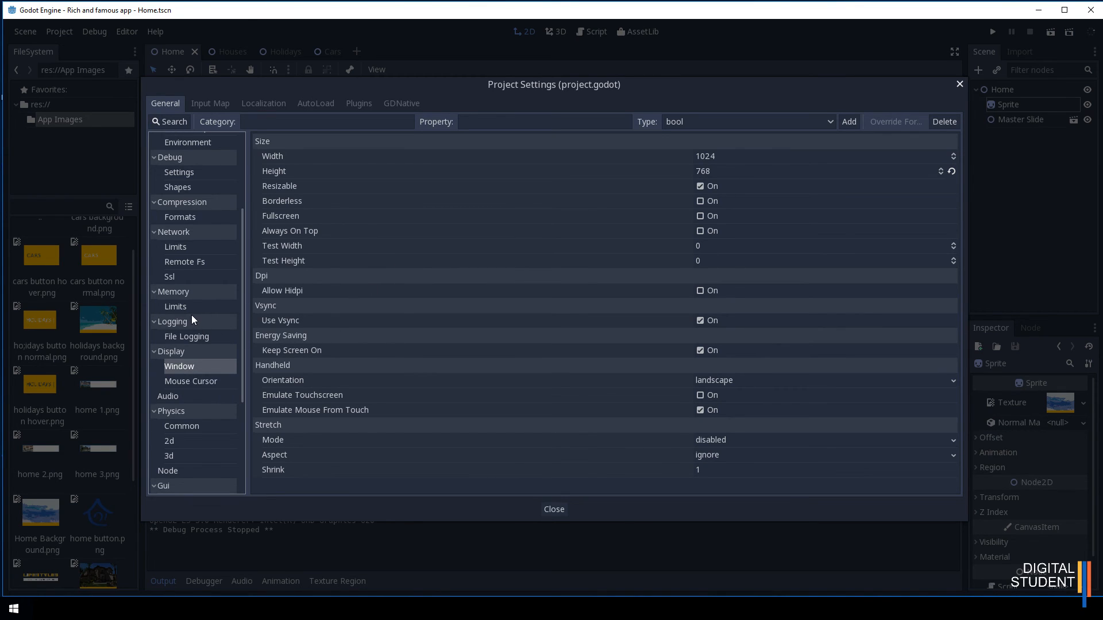
scroll(191, 315, "down", 3)
scroll(181, 255, "up", 6)
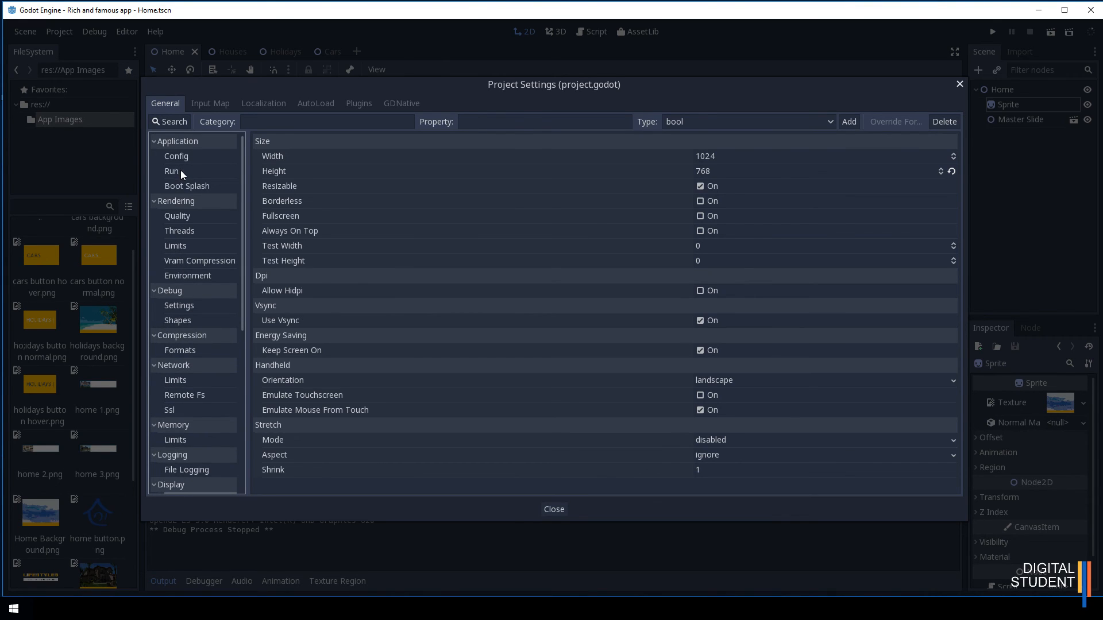
left_click(178, 171)
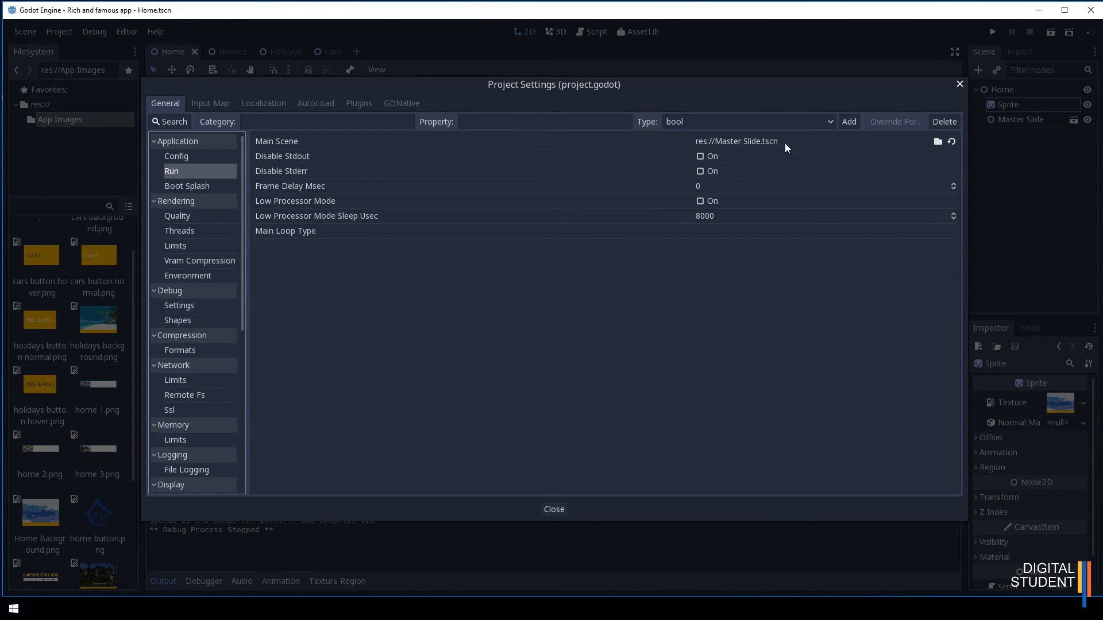
left_click(936, 143)
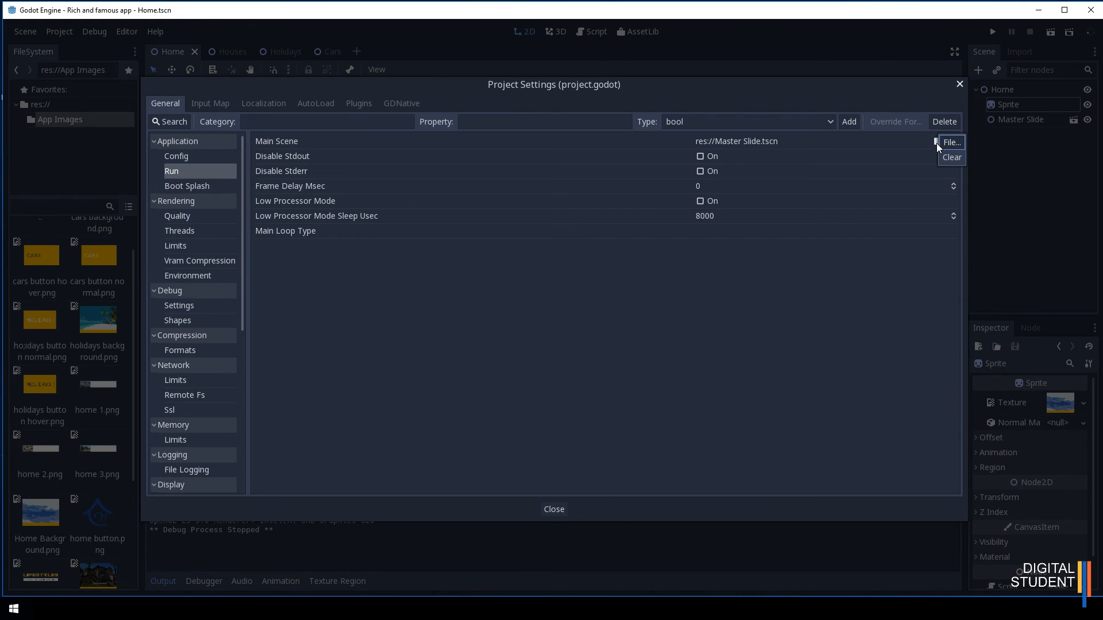
left_click(949, 143)
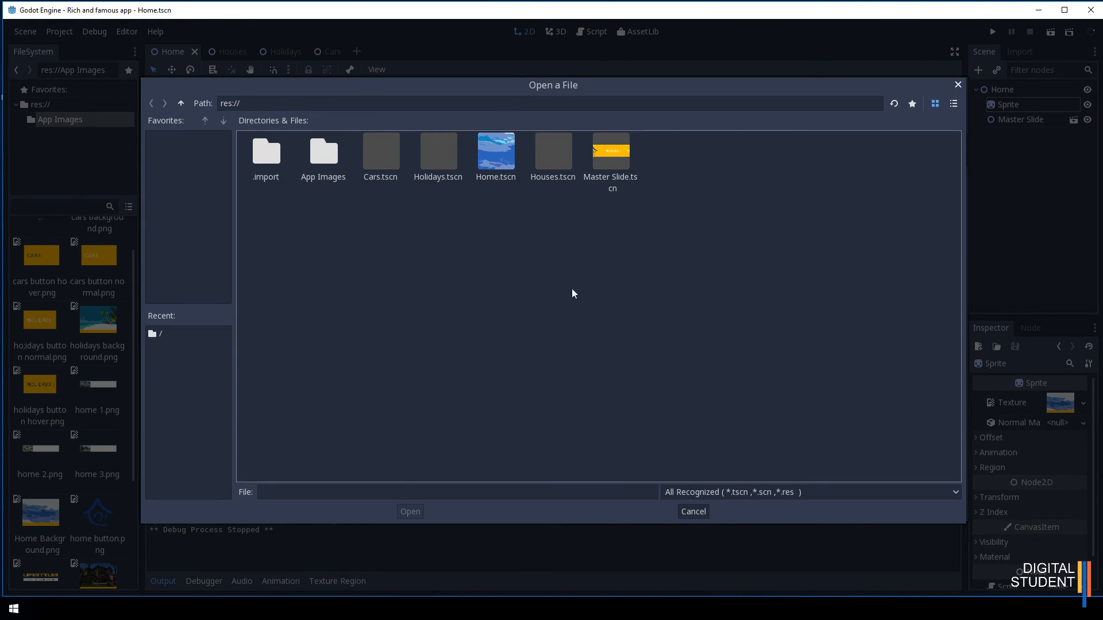
left_click(499, 158)
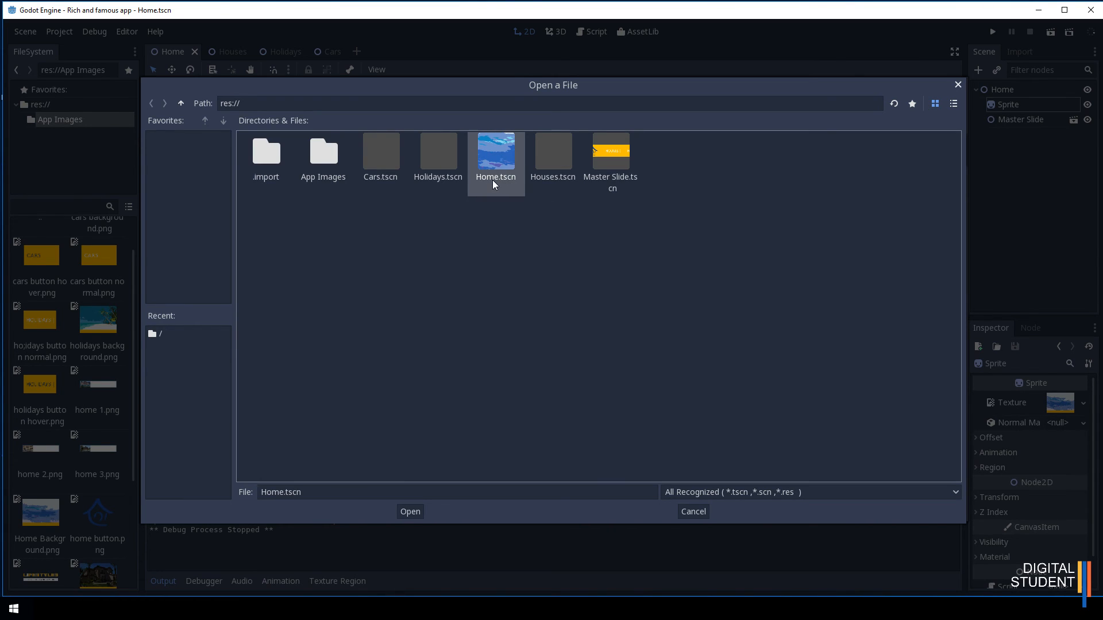
left_click(410, 512)
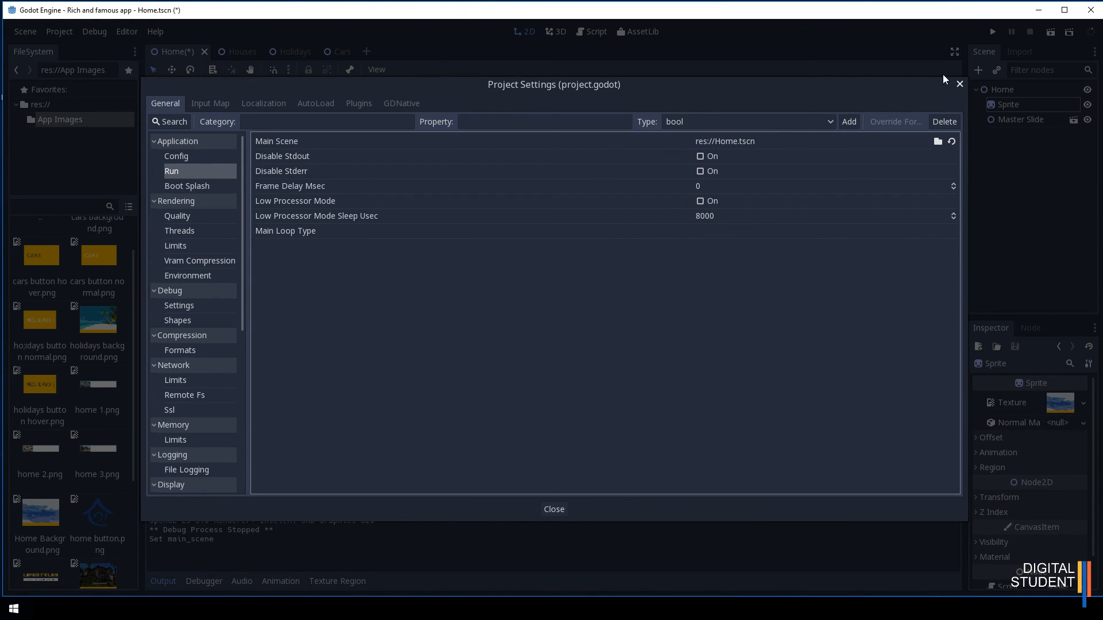
left_click(959, 85)
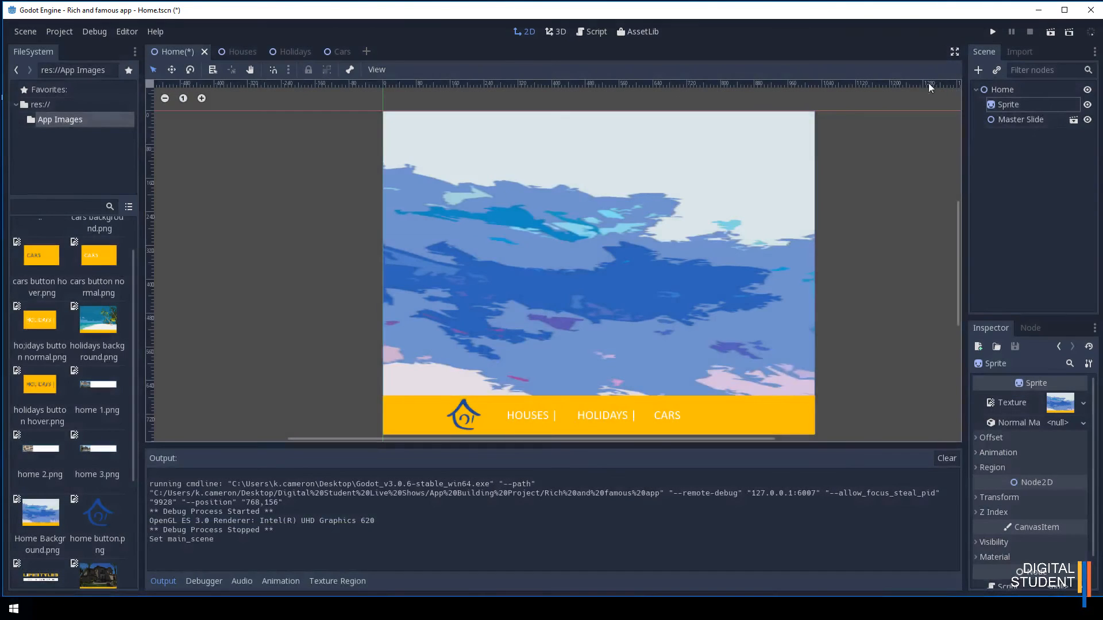
Step: Test-run the project, reposition the app window to check the Home scene, and close it
left_click(992, 32)
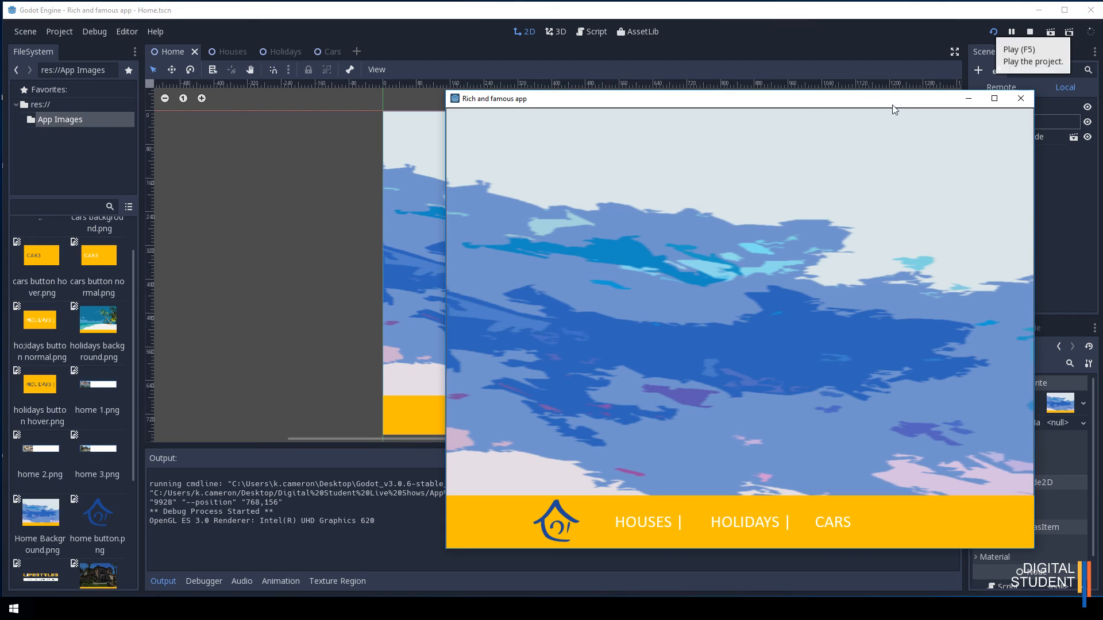
left_click_drag(893, 109, 747, 53)
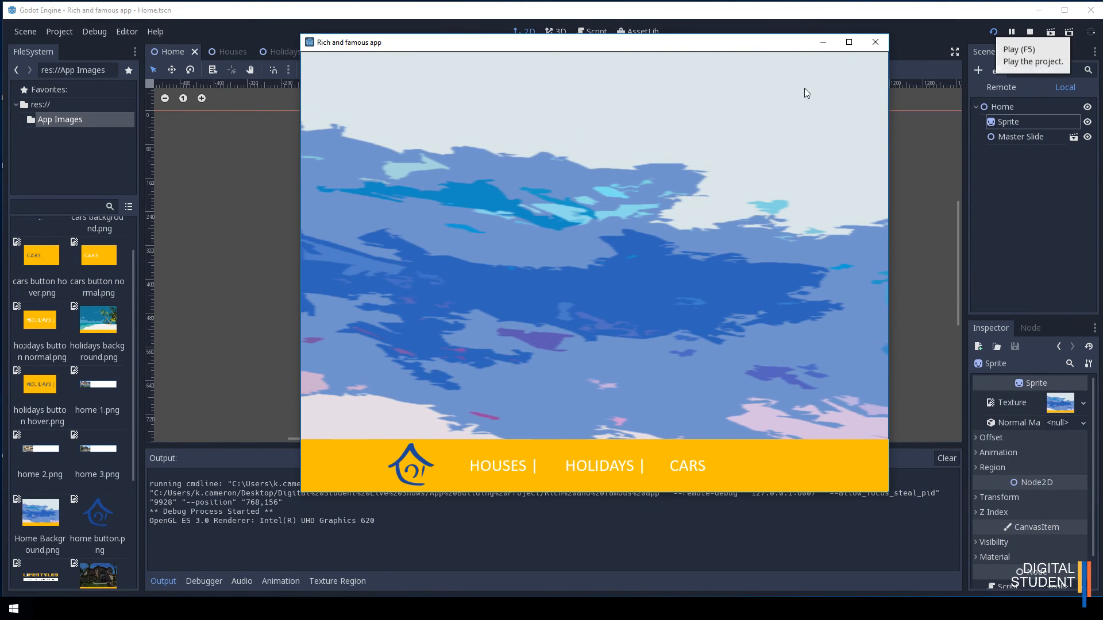
left_click(876, 42)
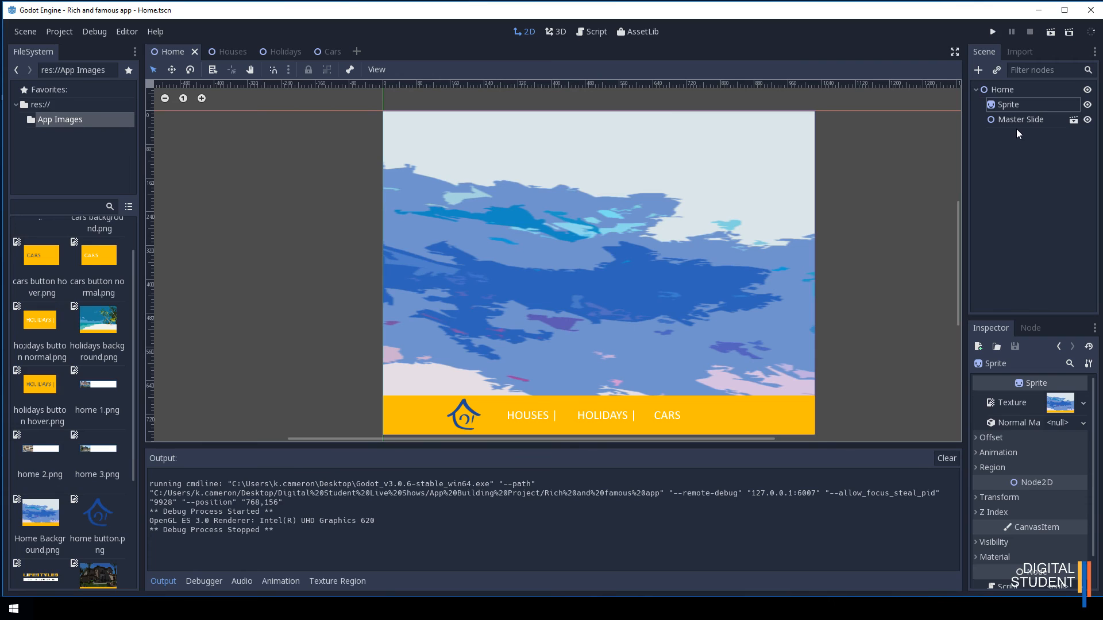
Step: Locate the Home Page Title Text.png image in the project files and rename the Home scene's Sprite node as background
left_click(1000, 89)
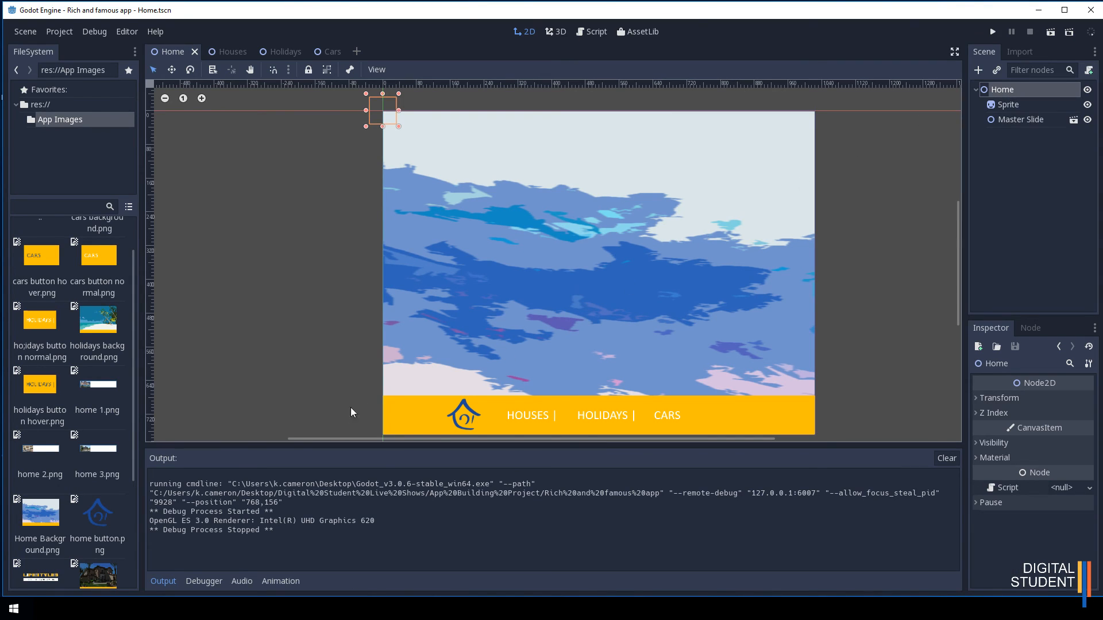
scroll(111, 470, "down", 1)
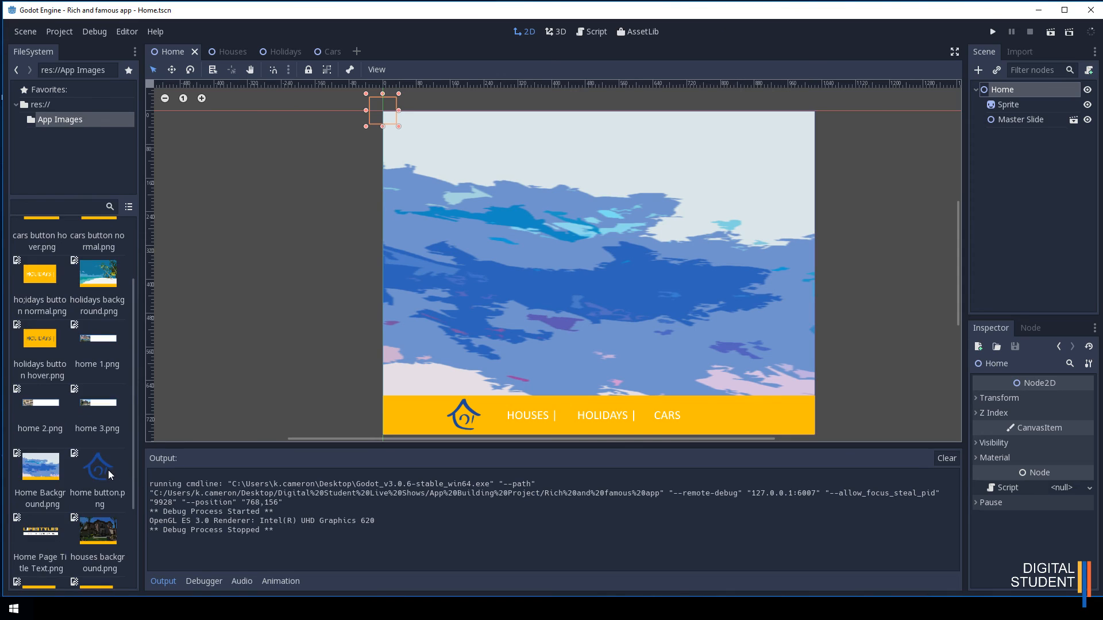
left_click(32, 533)
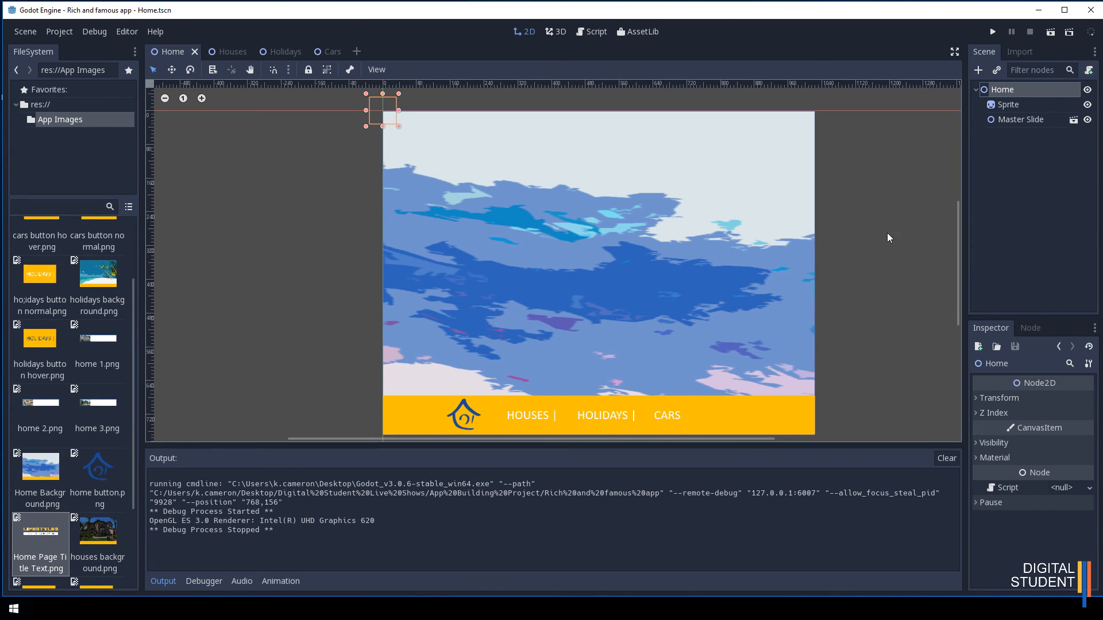
left_click(1010, 87)
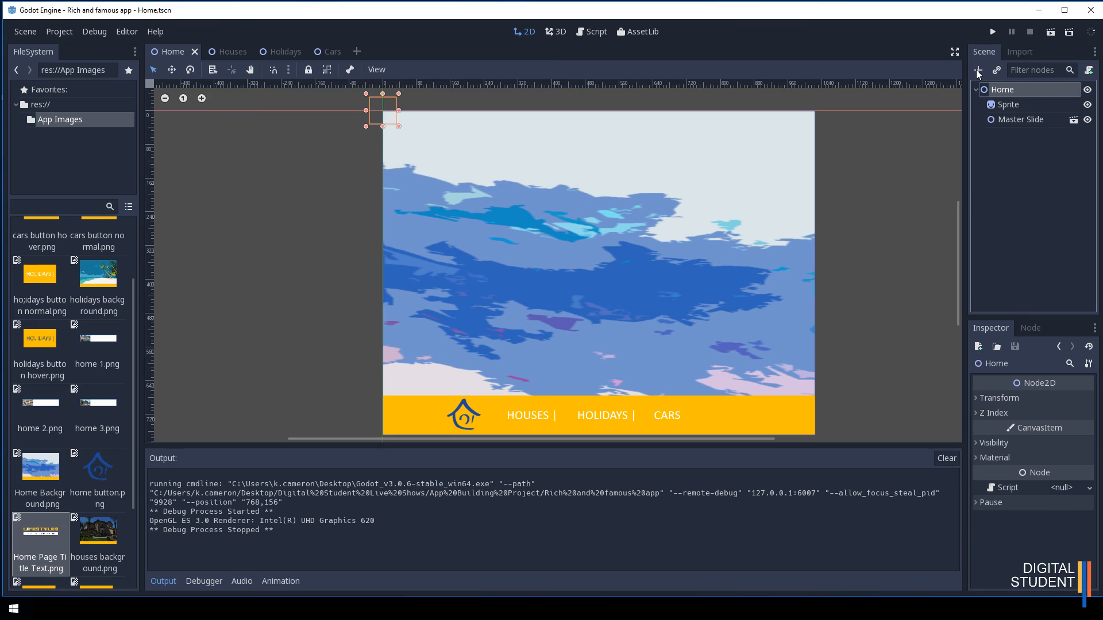
double_click(1005, 106)
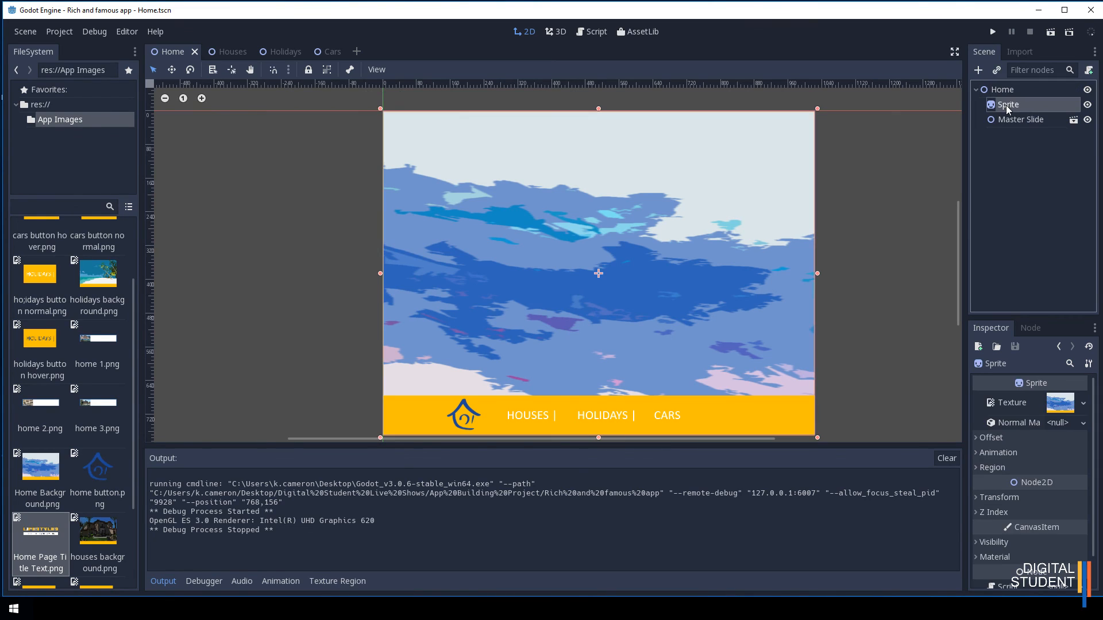
type("background")
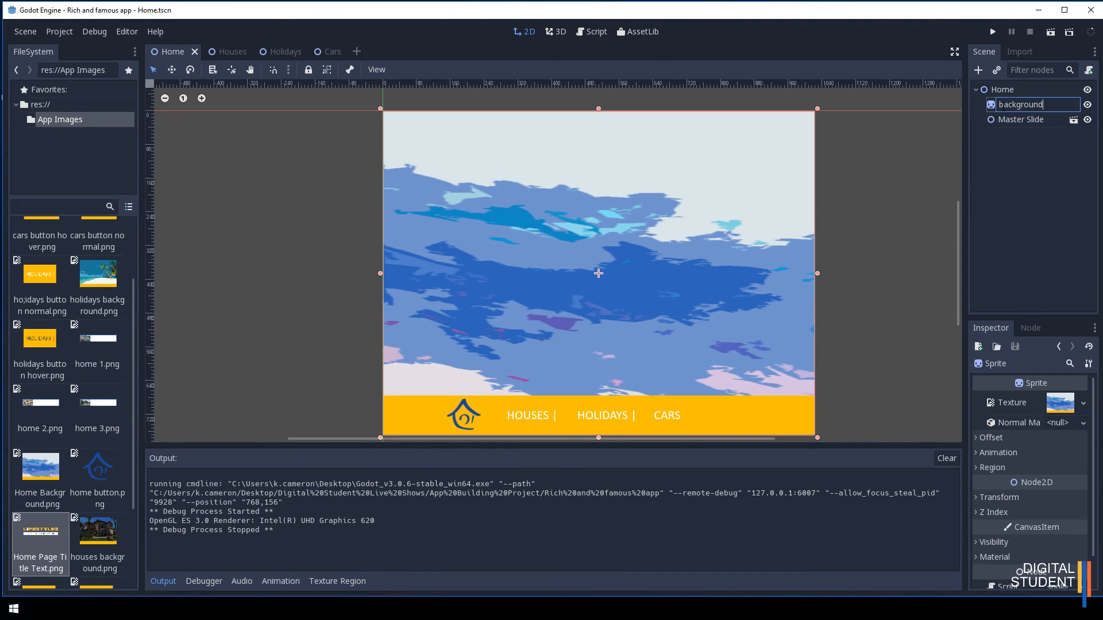
key("Return")
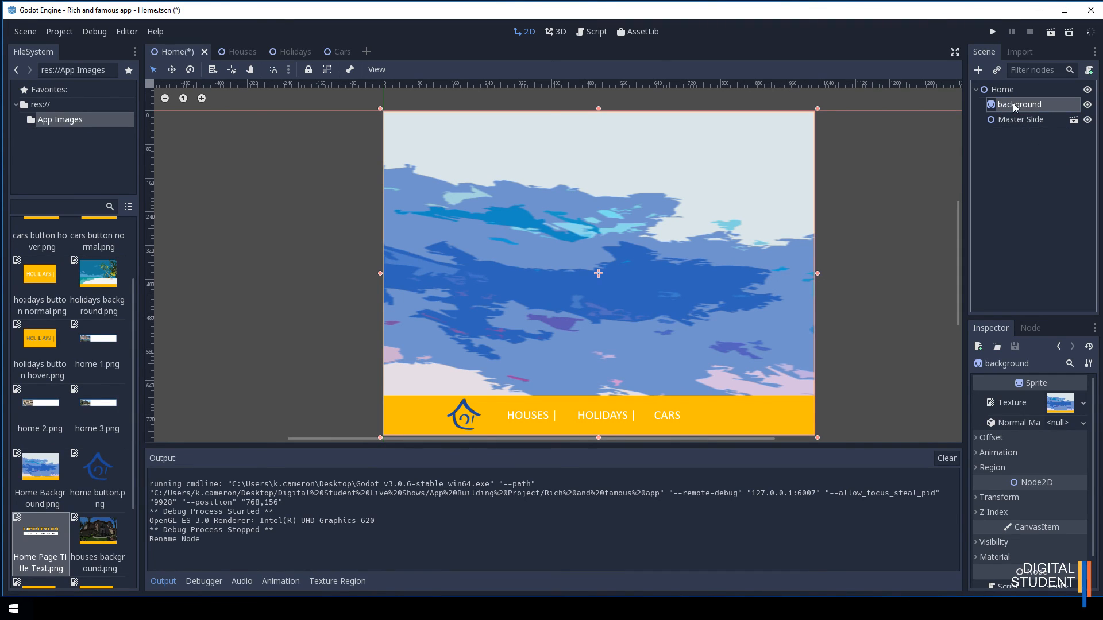
Step: Add a new Sprite node under Home and name it title text
left_click(1003, 92)
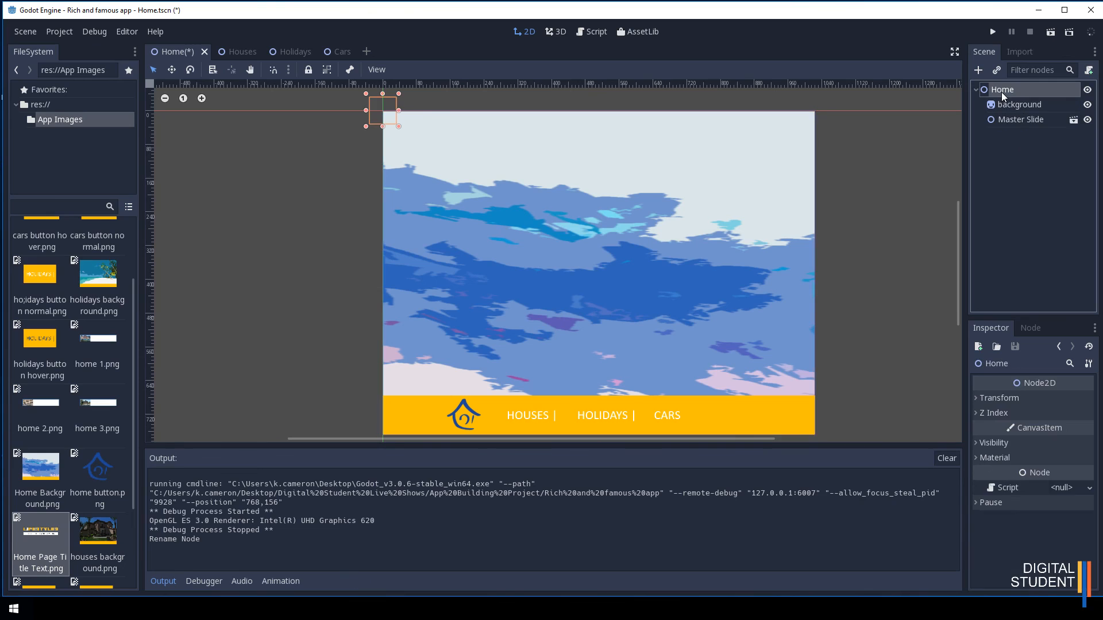
left_click(977, 69)
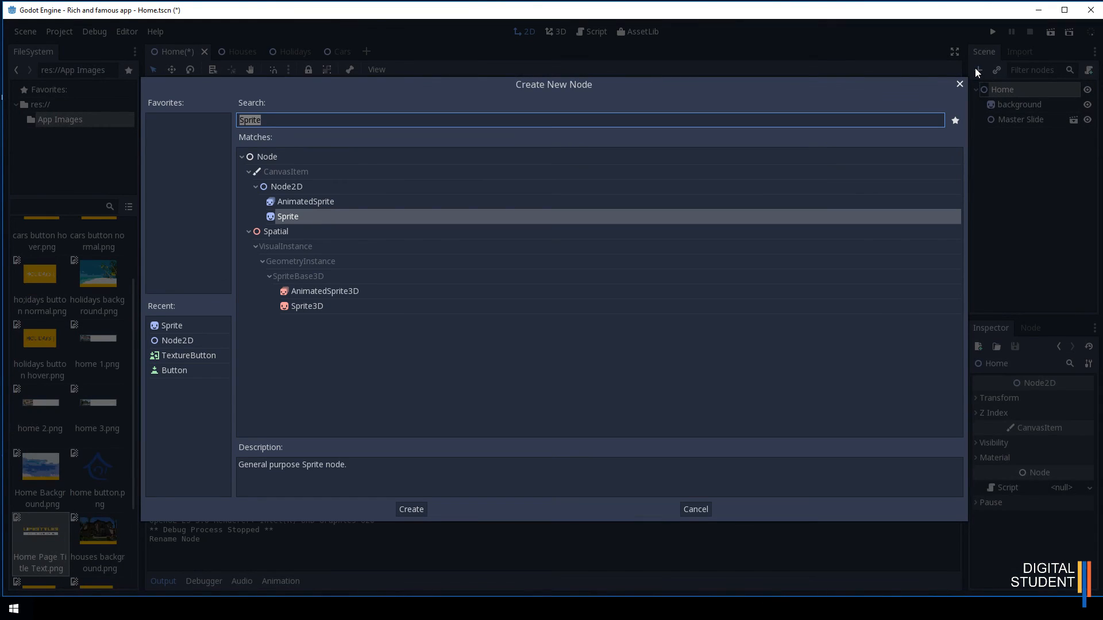
double_click(171, 325)
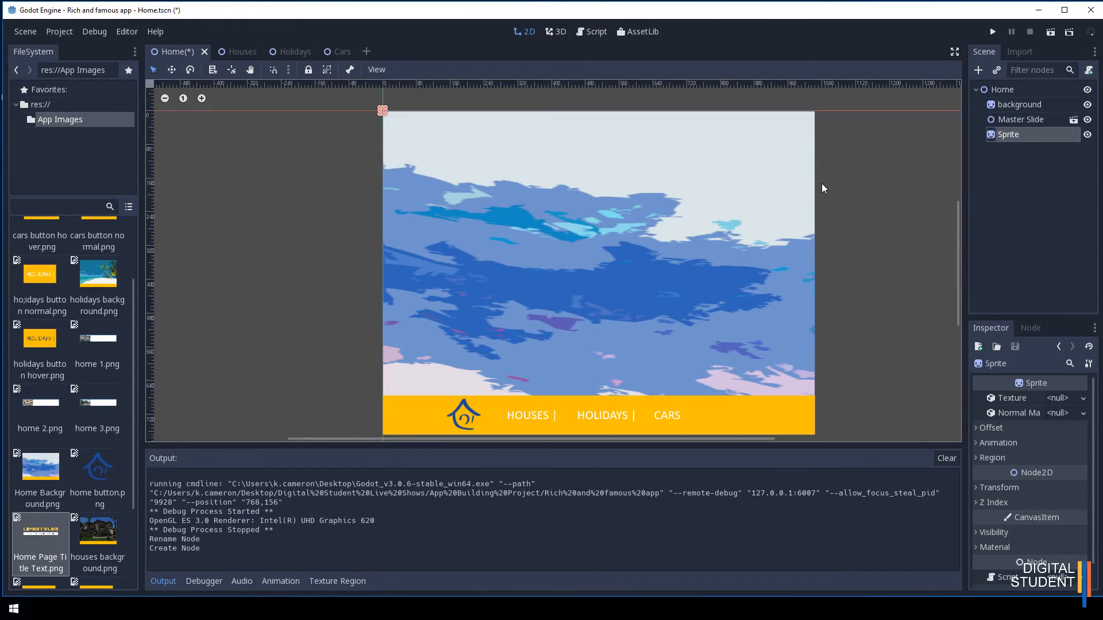
double_click(1008, 135)
type("title text")
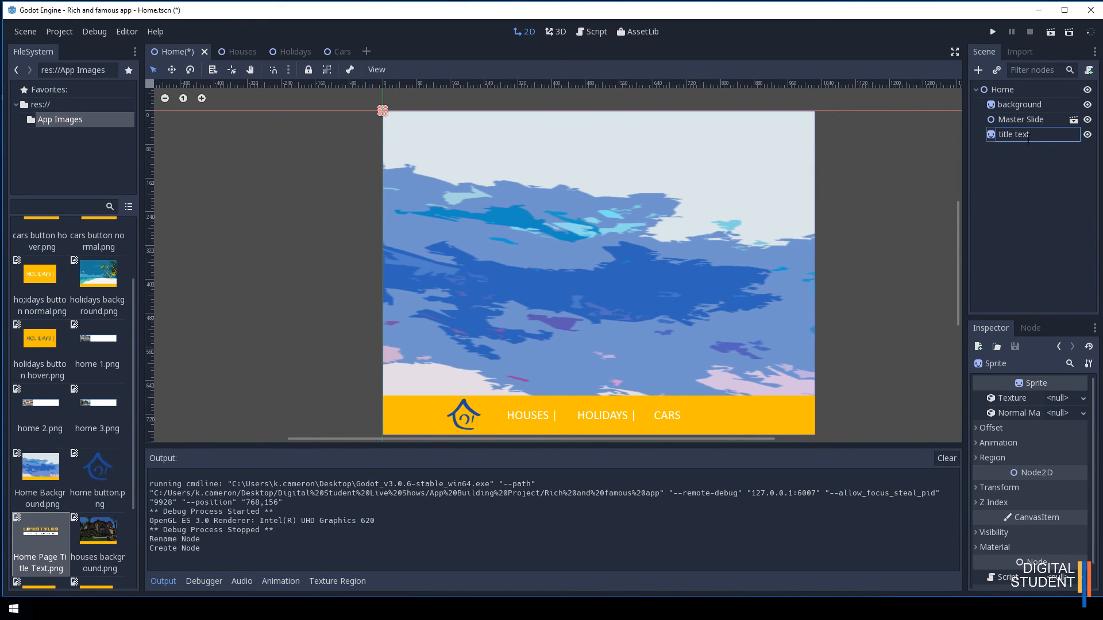
key("Return")
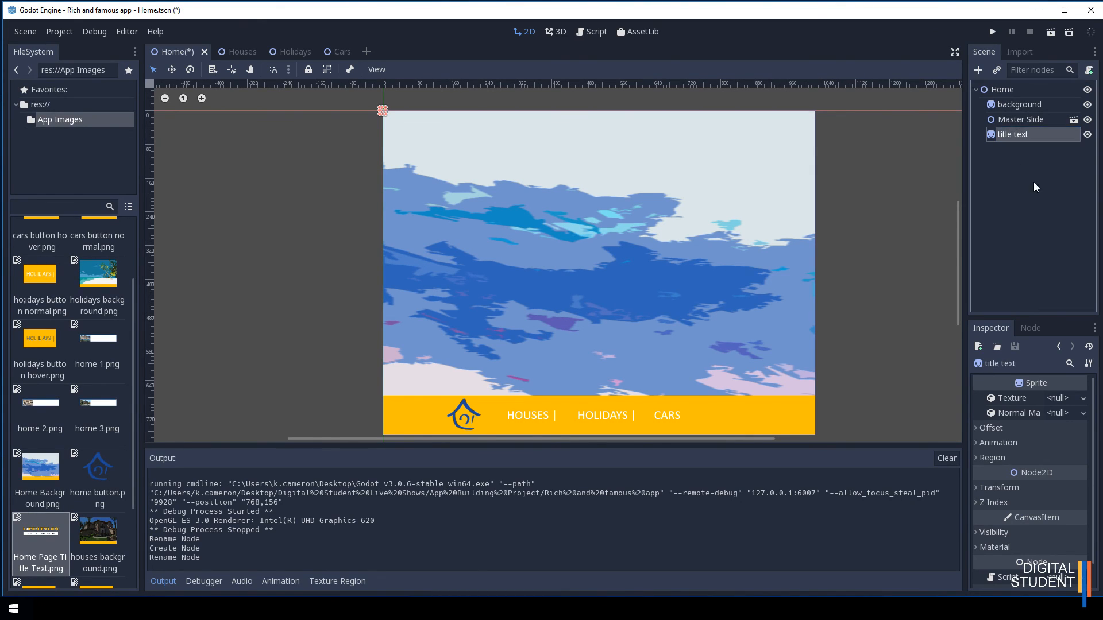
Step: Set Home Page Title Text.png as the title text sprite's texture, then scale it down and centre it over the background
left_click_drag(62, 536, 1063, 399)
left_click_drag(310, 146, 532, 296)
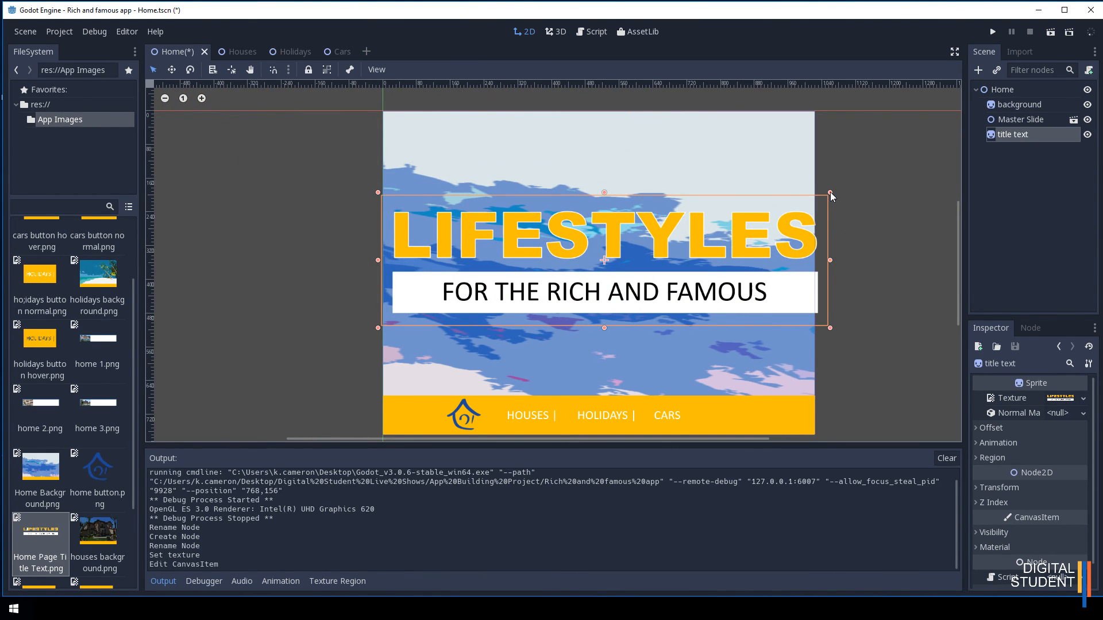
left_click_drag(830, 193, 728, 244)
left_click_drag(634, 267, 680, 257)
left_click(843, 264)
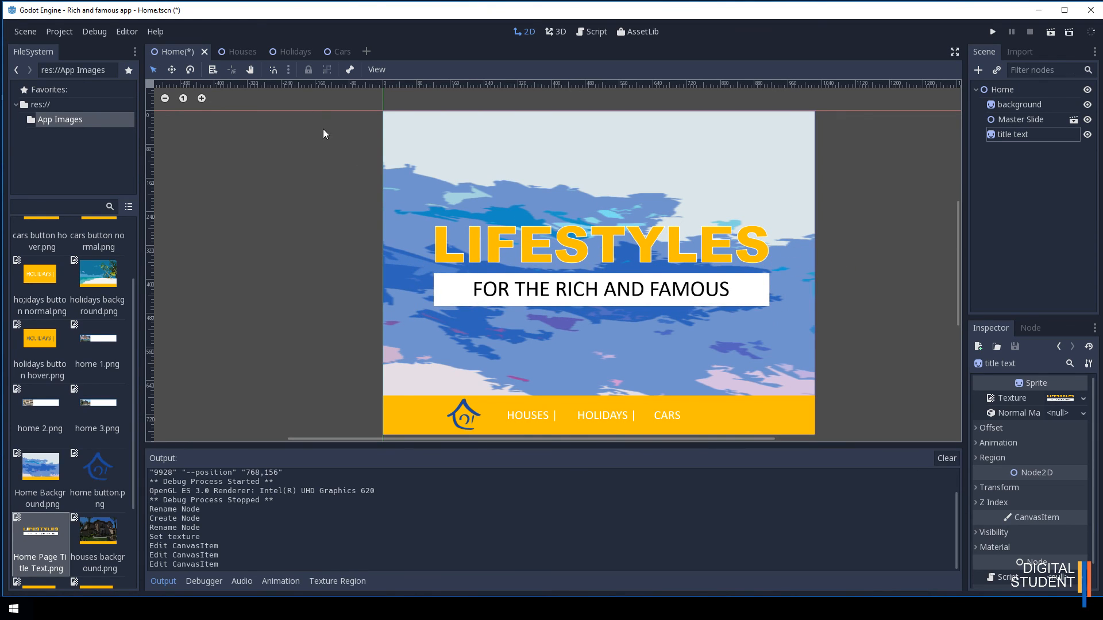
Step: Look through the Houses, Holidays and Cars scenes, return to Home, save the Home scene and deselect the title text
left_click(239, 52)
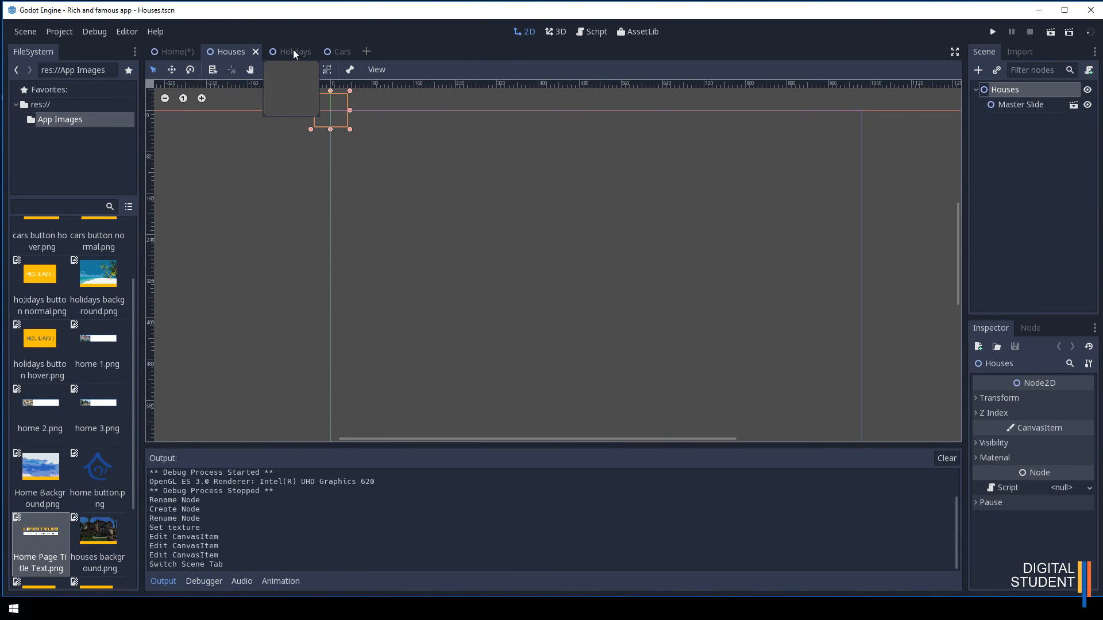
left_click(293, 52)
left_click(336, 53)
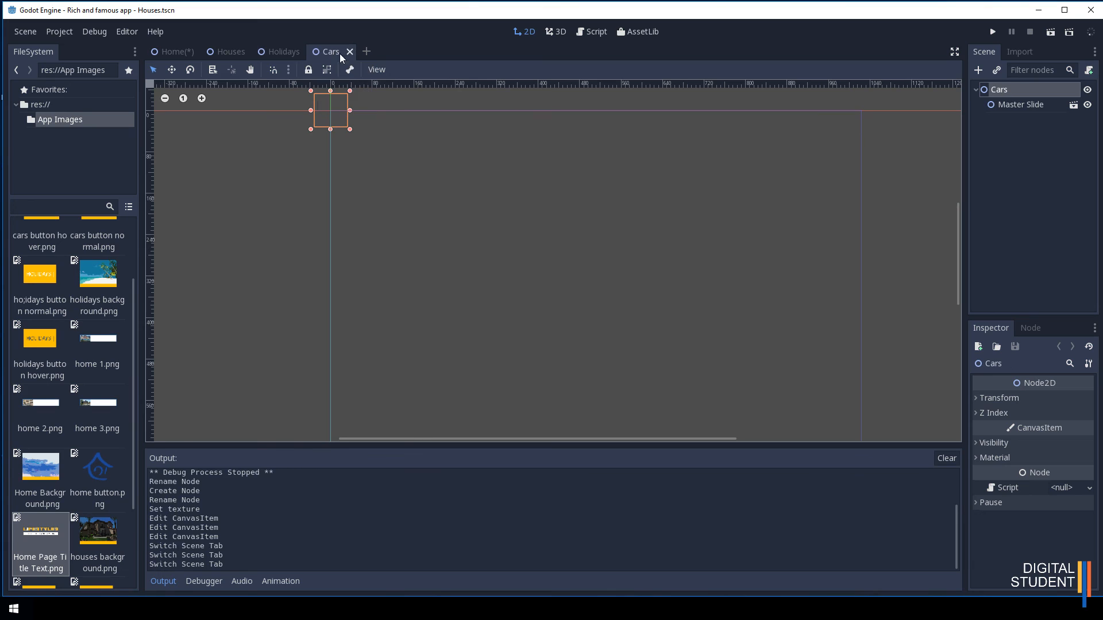
left_click(175, 50)
left_click(29, 32)
left_click(37, 99)
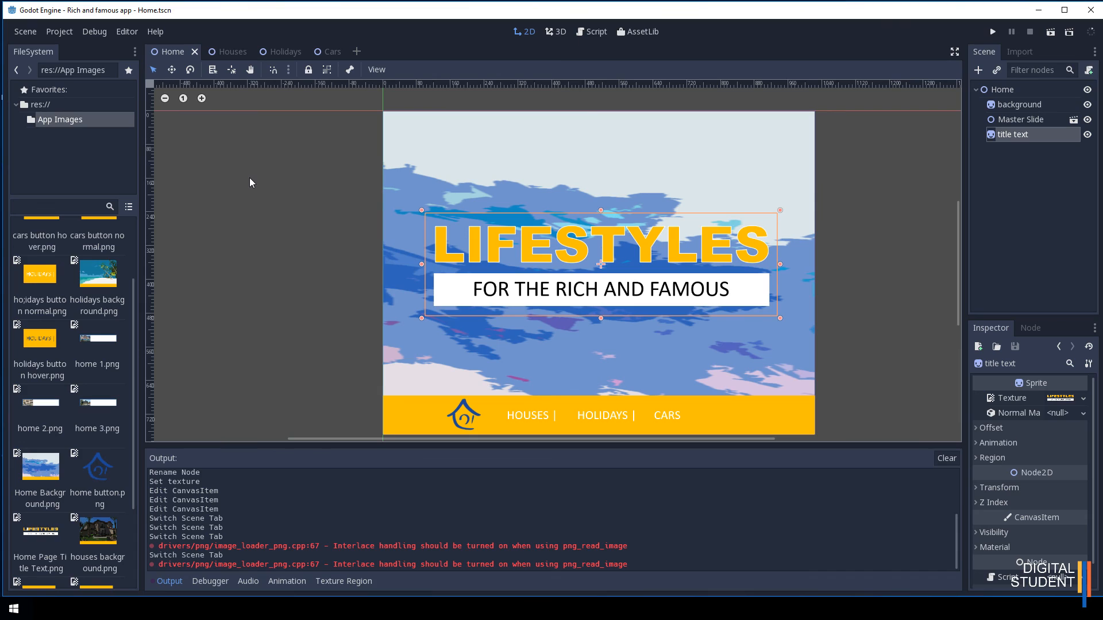
left_click(280, 172)
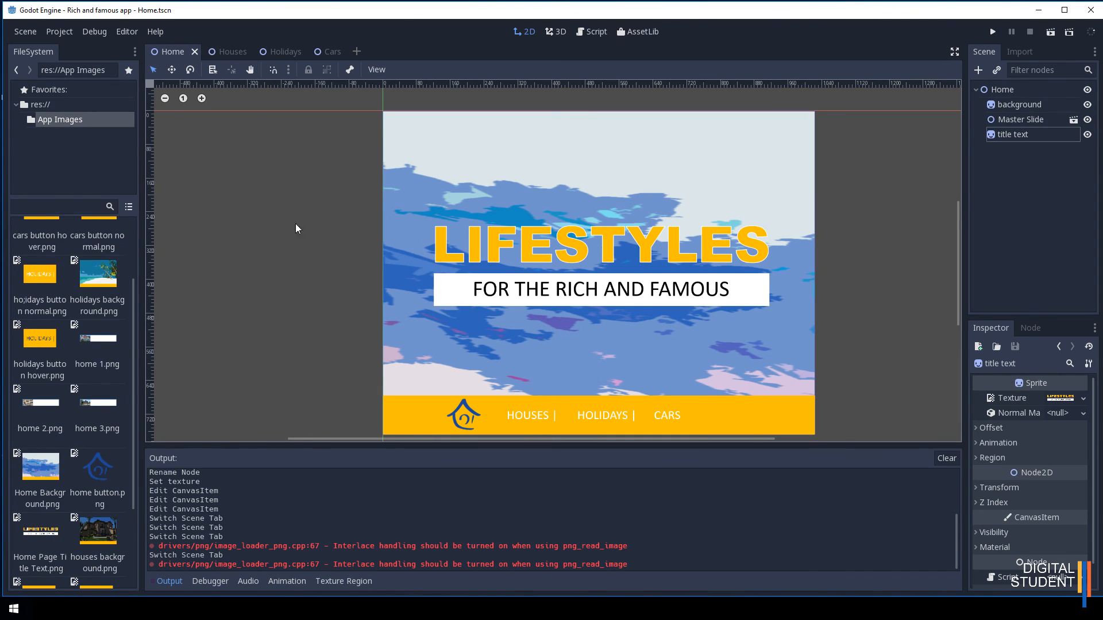